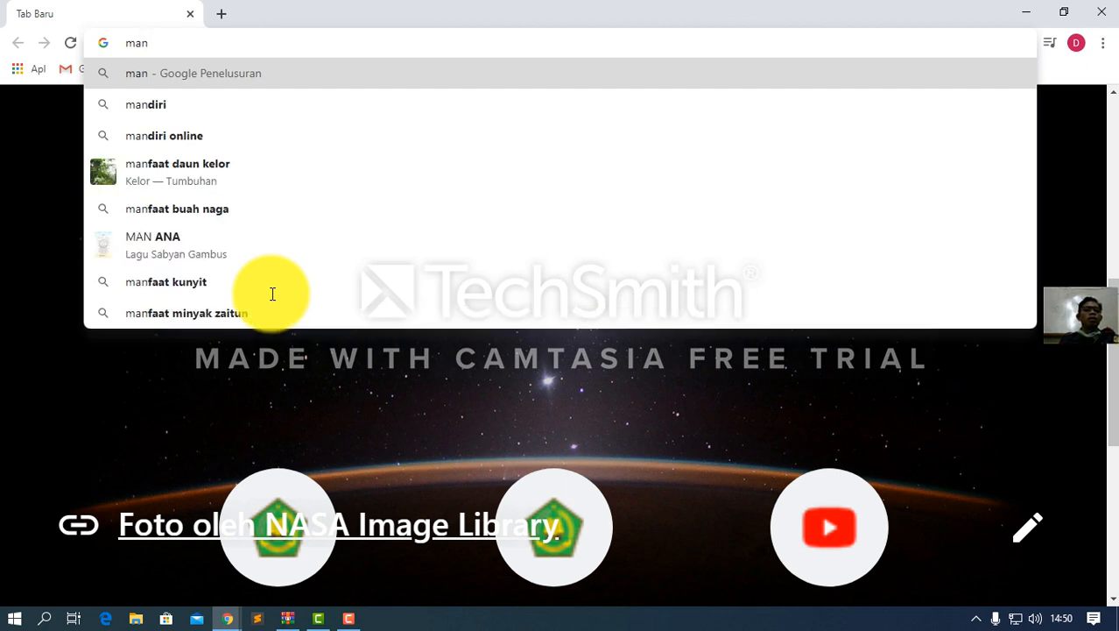
Go to man3kab.bogor.sch.id, which lands on an unrelated page
{"action": "type", "text": "3kab."}
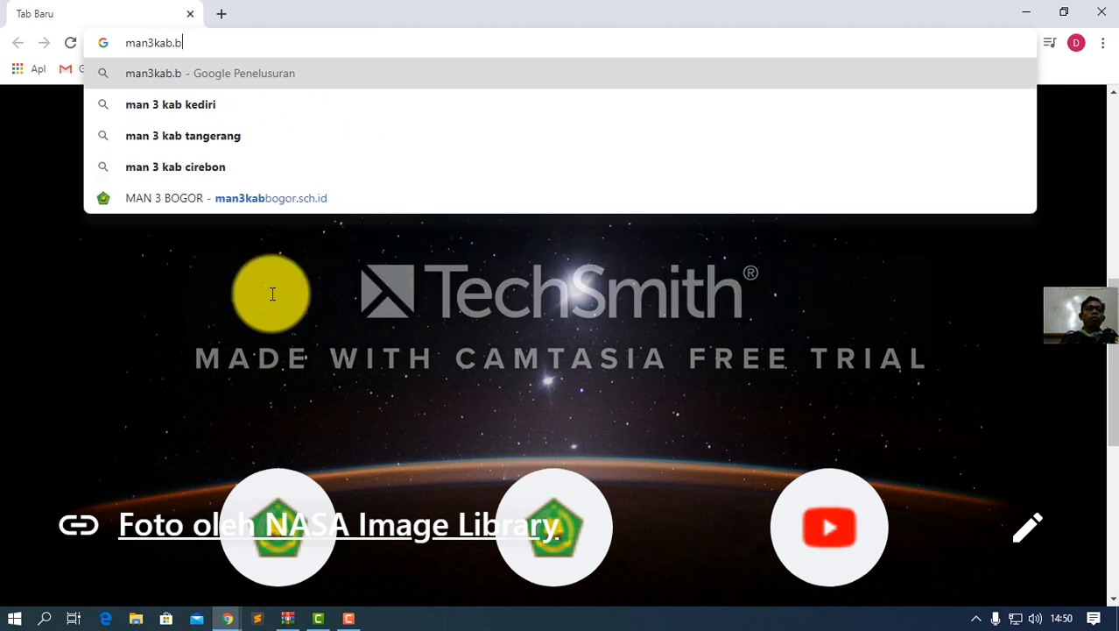
{"action": "type", "text": "bogor"}
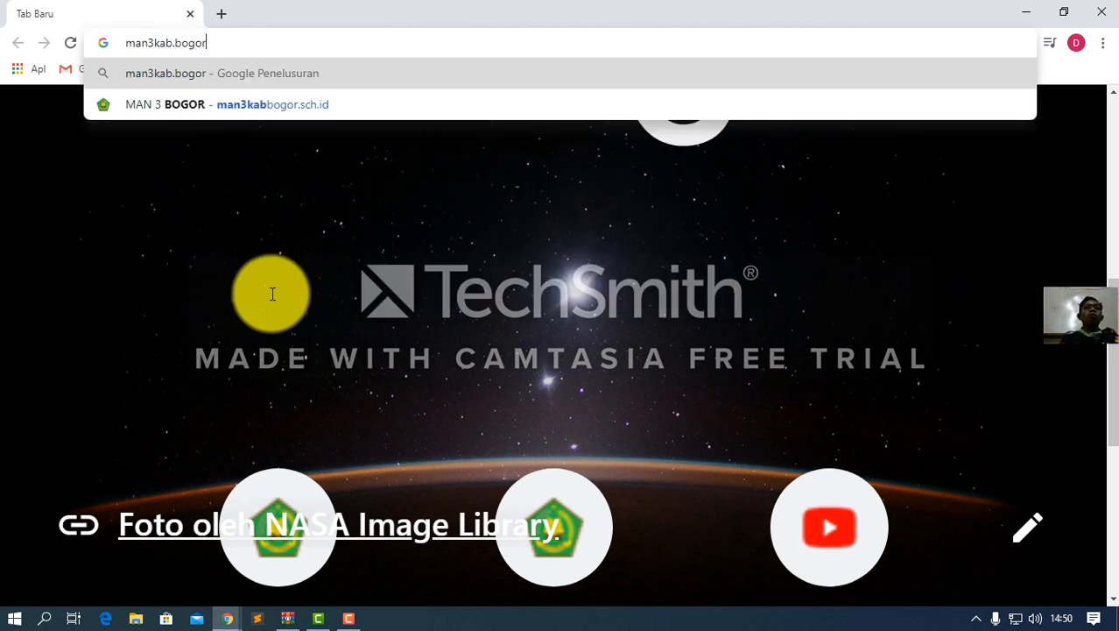
{"action": "type", "text": ".s"}
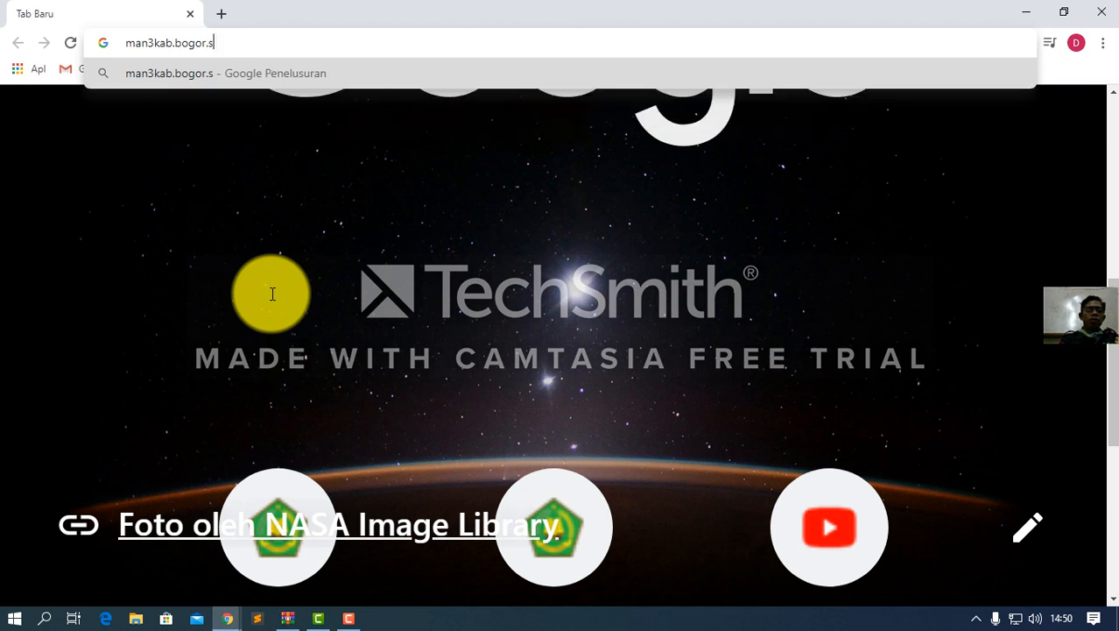
{"action": "type", "text": "ch.id"}
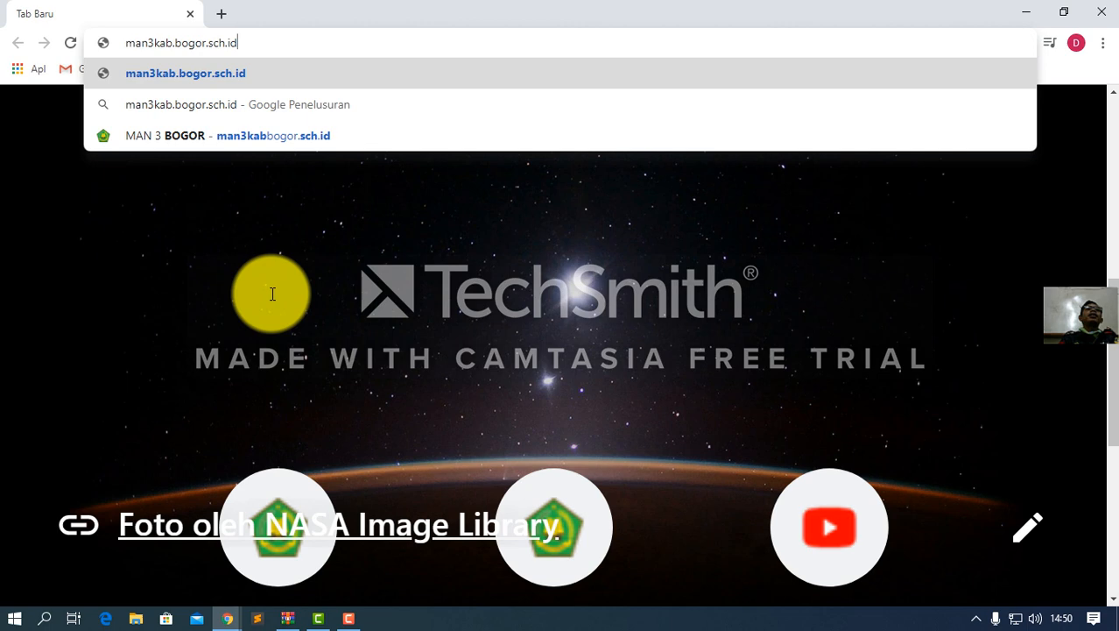
{"action": "key", "text": "Return"}
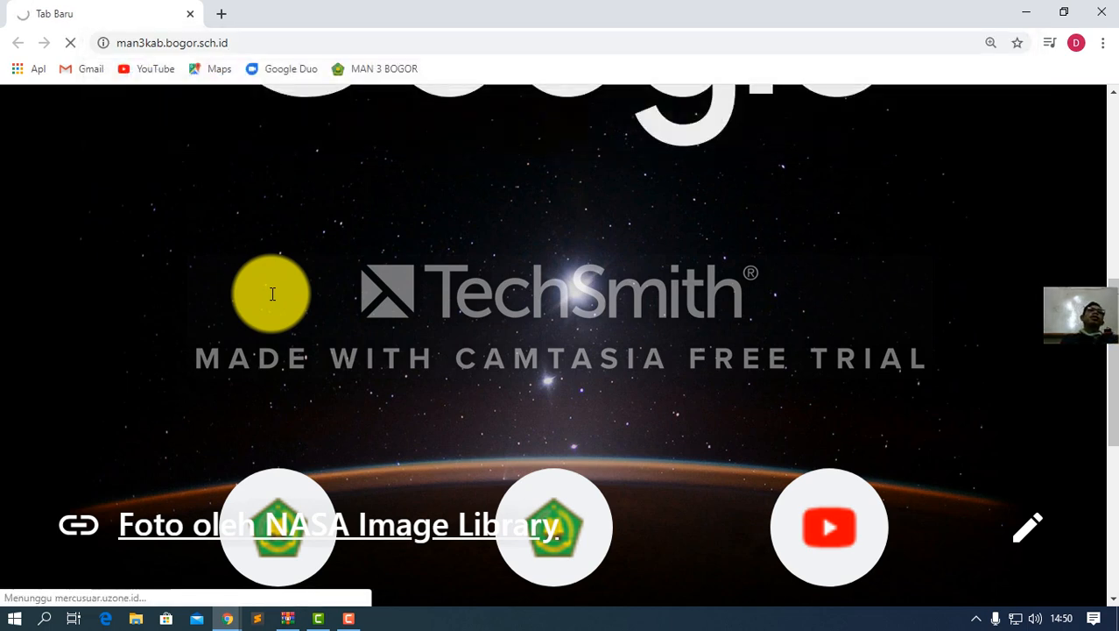
{"action": "scroll", "coordinate": [280, 223], "scroll_direction": "down", "scroll_amount": 3}
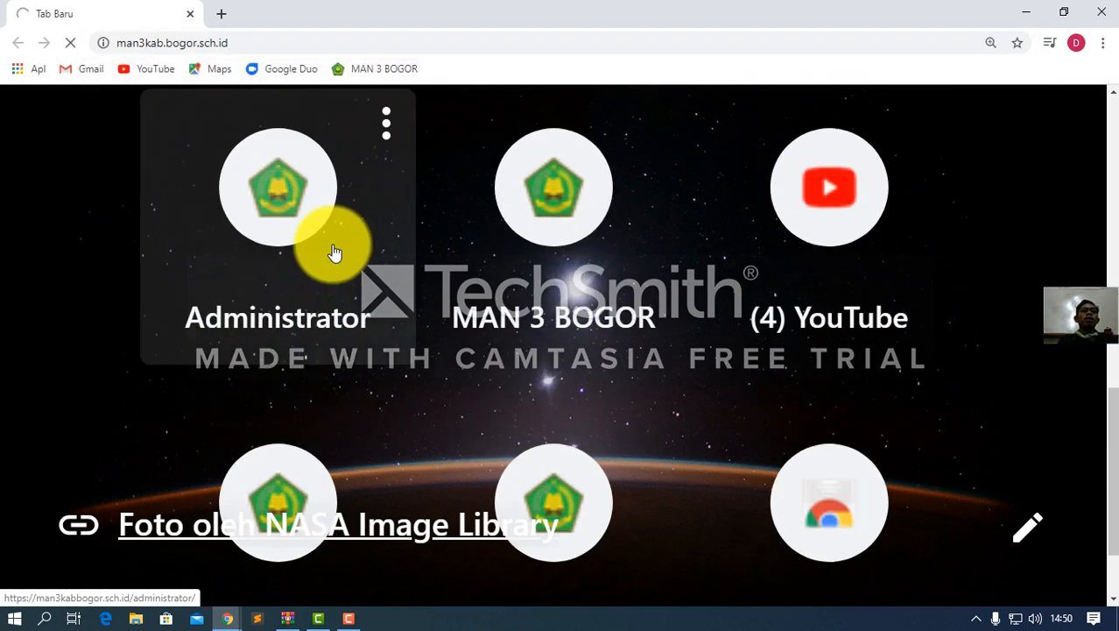
{"action": "scroll", "coordinate": [333, 252], "scroll_direction": "up", "scroll_amount": 5}
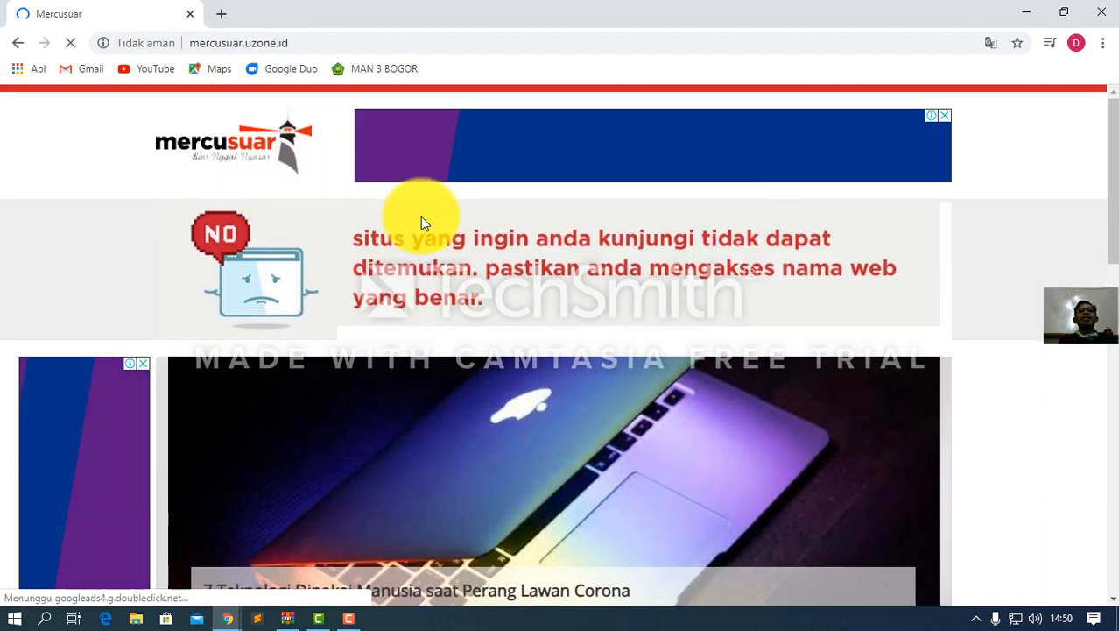
{"action": "scroll", "coordinate": [422, 221], "scroll_direction": "down", "scroll_amount": 6}
{"action": "scroll", "coordinate": [395, 219], "scroll_direction": "up", "scroll_amount": 6}
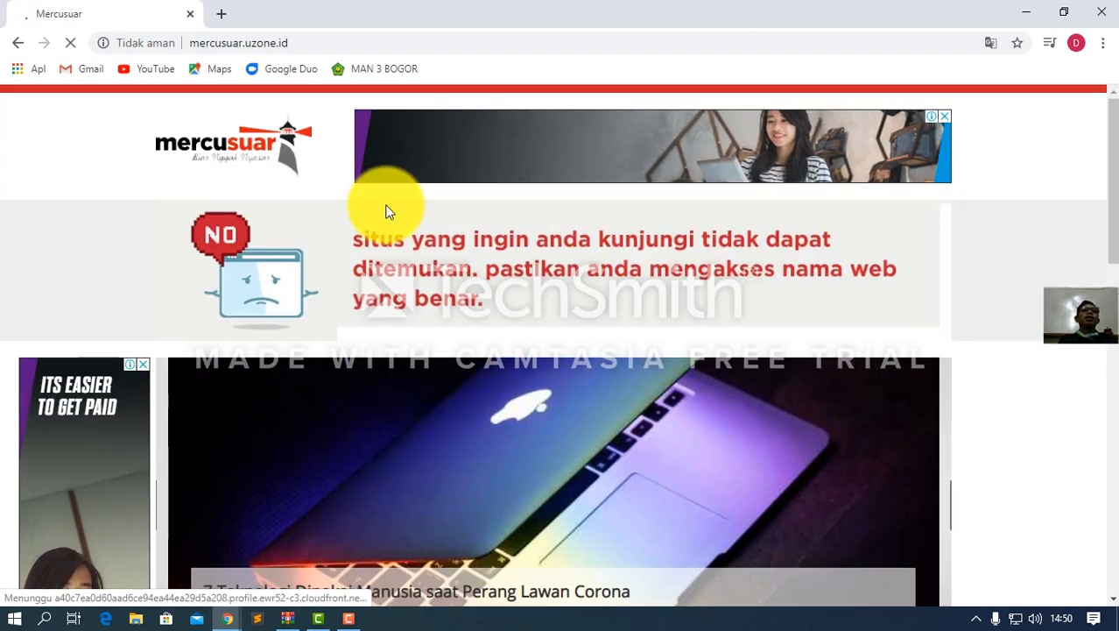
Replace the address with the suggested man3kabbogor.sch.id and dismiss the notification request
{"action": "left_click", "coordinate": [263, 42]}
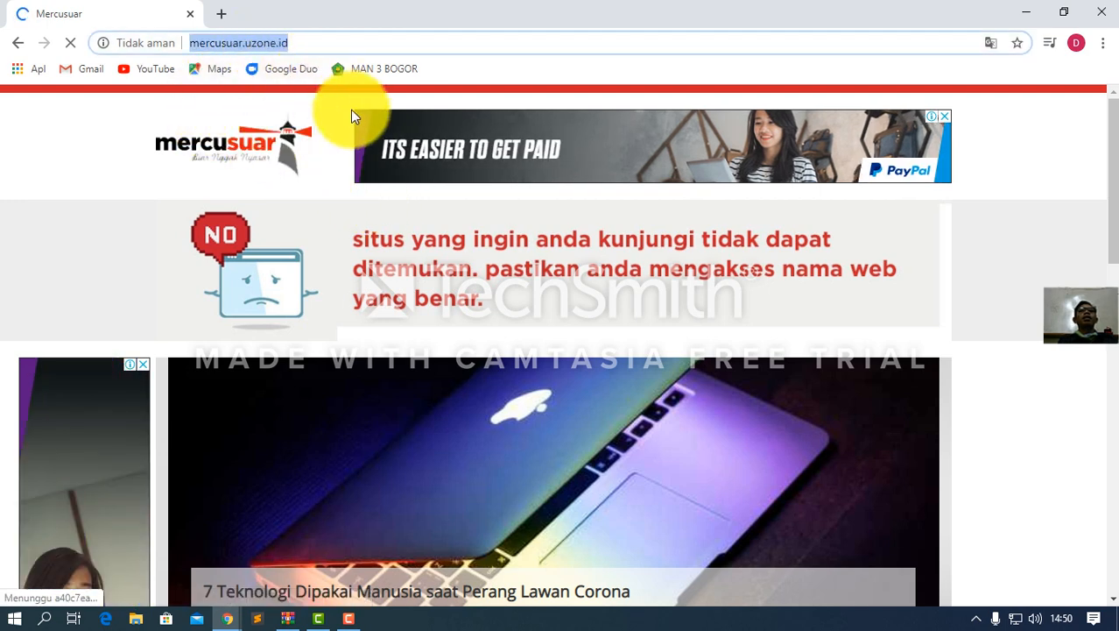
{"action": "type", "text": "ma"}
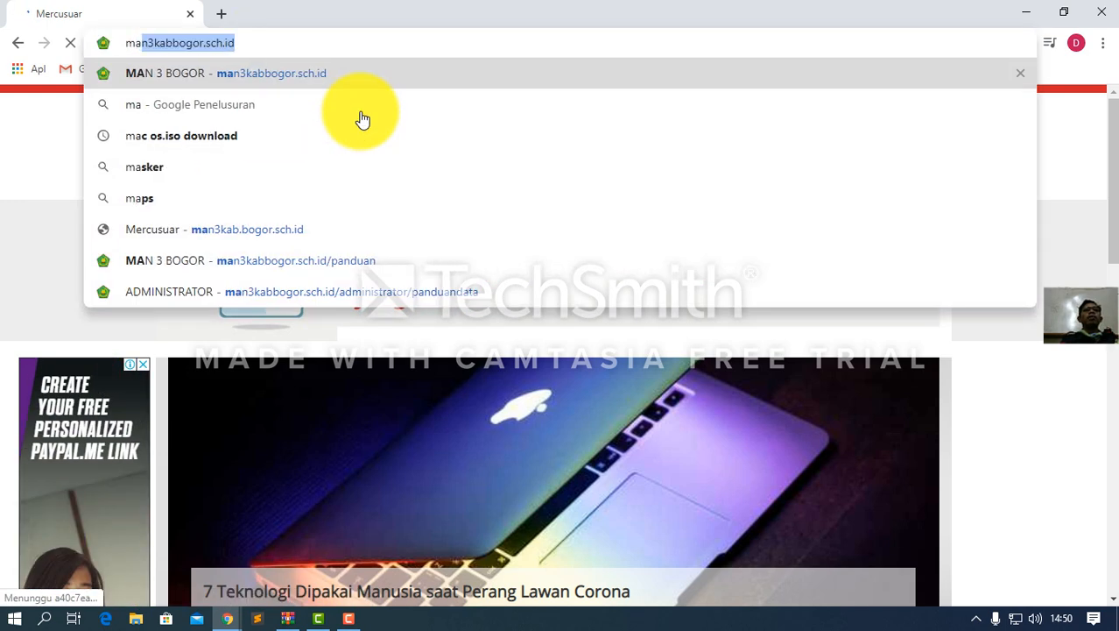
{"action": "type", "text": "n"}
{"action": "key", "text": "Right"}
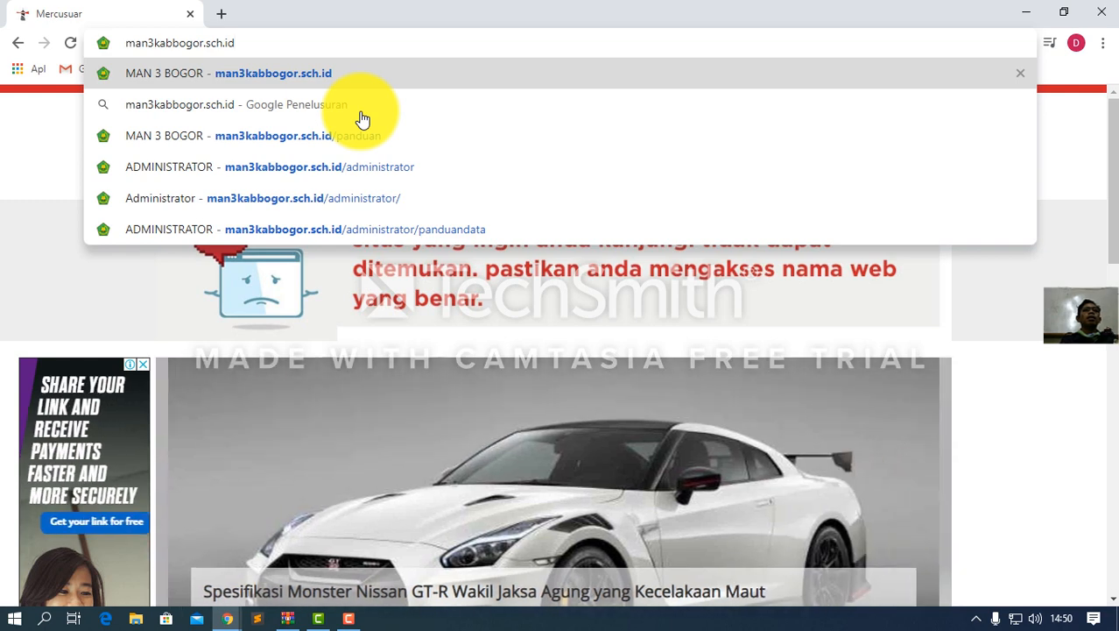
{"action": "key", "text": "Left"}
{"action": "key", "text": "Left"}
{"action": "key", "text": "Left"}
{"action": "key", "text": "Left"}
{"action": "key", "text": "Left"}
{"action": "key", "text": "Left"}
{"action": "key", "text": "Left"}
{"action": "key", "text": "Left"}
{"action": "key", "text": "Left"}
{"action": "key", "text": "Left"}
{"action": "key", "text": "Left"}
{"action": "key", "text": "Left"}
{"action": "key", "text": "Left"}
{"action": "key", "text": "Left"}
{"action": "key", "text": "Left"}
{"action": "key", "text": "Left"}
{"action": "key", "text": "Right"}
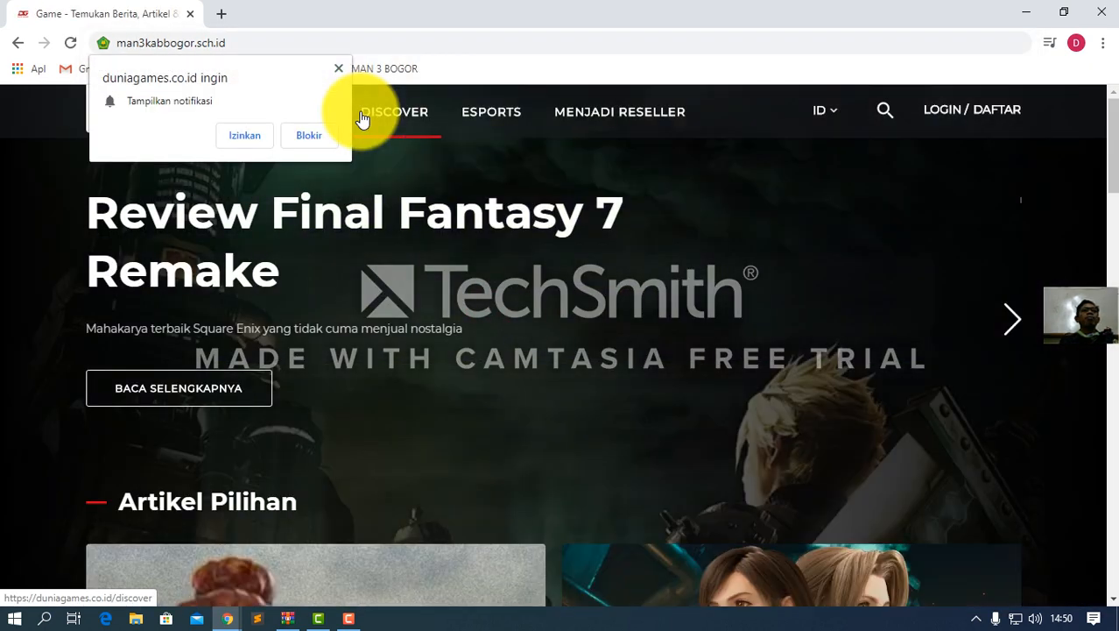
{"action": "left_click", "coordinate": [241, 46]}
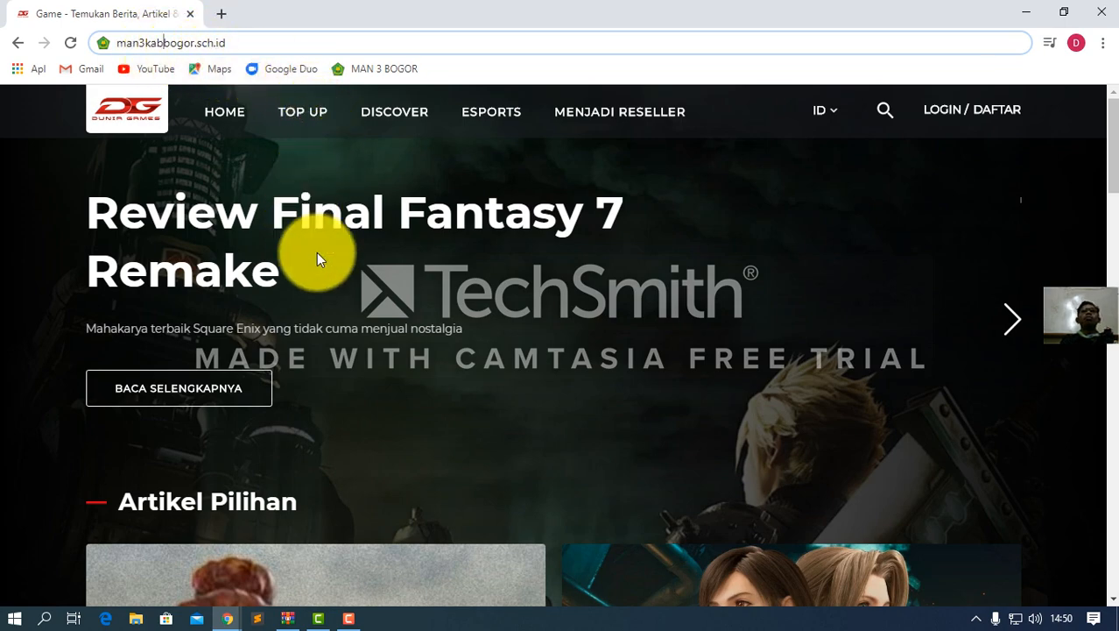
{"action": "scroll", "coordinate": [319, 262], "scroll_direction": "down", "scroll_amount": 4}
{"action": "scroll", "coordinate": [315, 259], "scroll_direction": "up", "scroll_amount": 4}
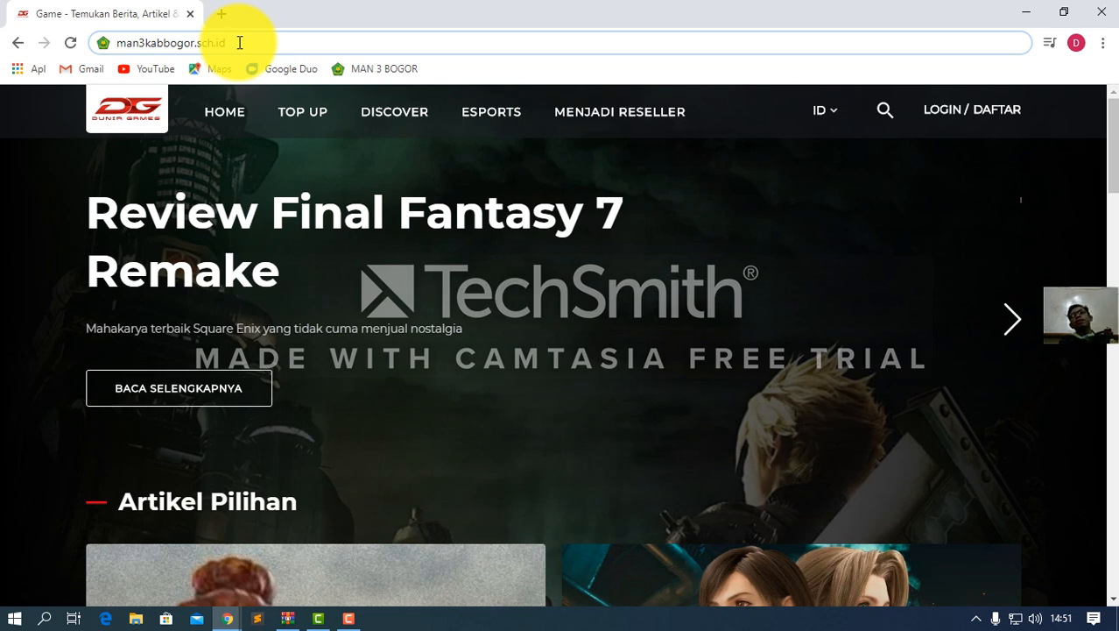
Load man3kabbogor.sch.id, glance at PENDAFTARAN, and return to BERANDA
{"action": "key", "text": "Return"}
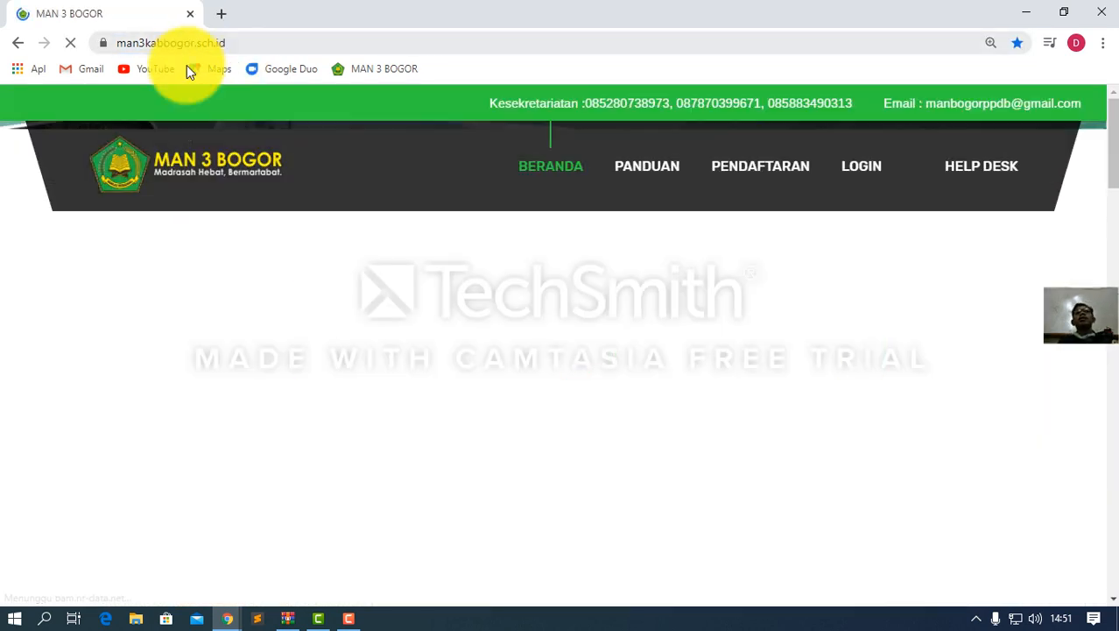
{"action": "scroll", "coordinate": [385, 241], "scroll_direction": "down", "scroll_amount": 6}
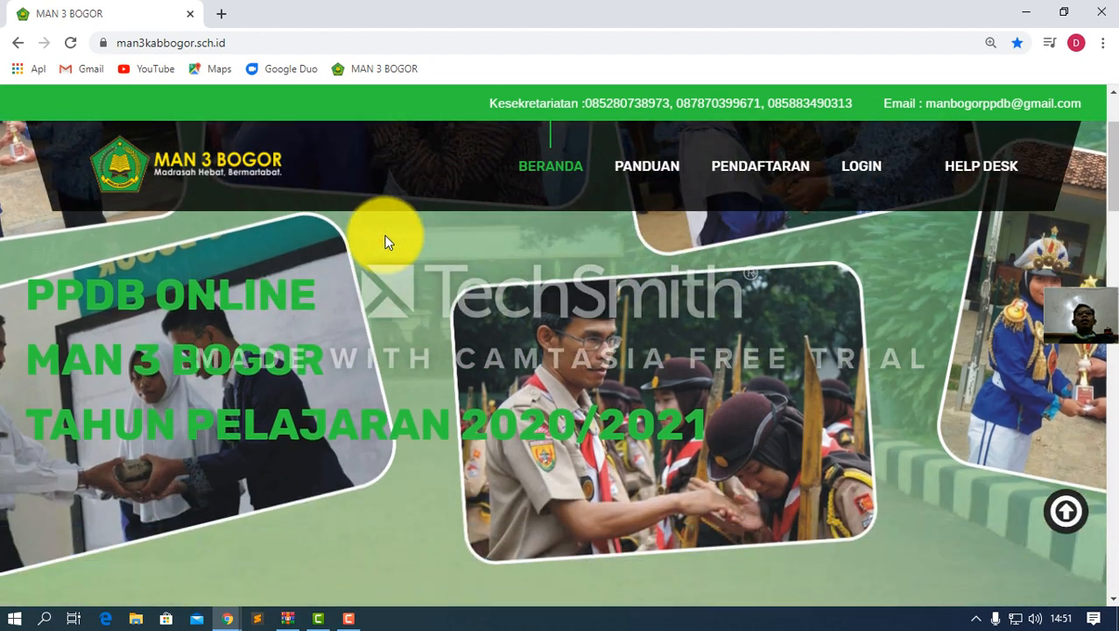
{"action": "scroll", "coordinate": [386, 242], "scroll_direction": "down", "scroll_amount": 8}
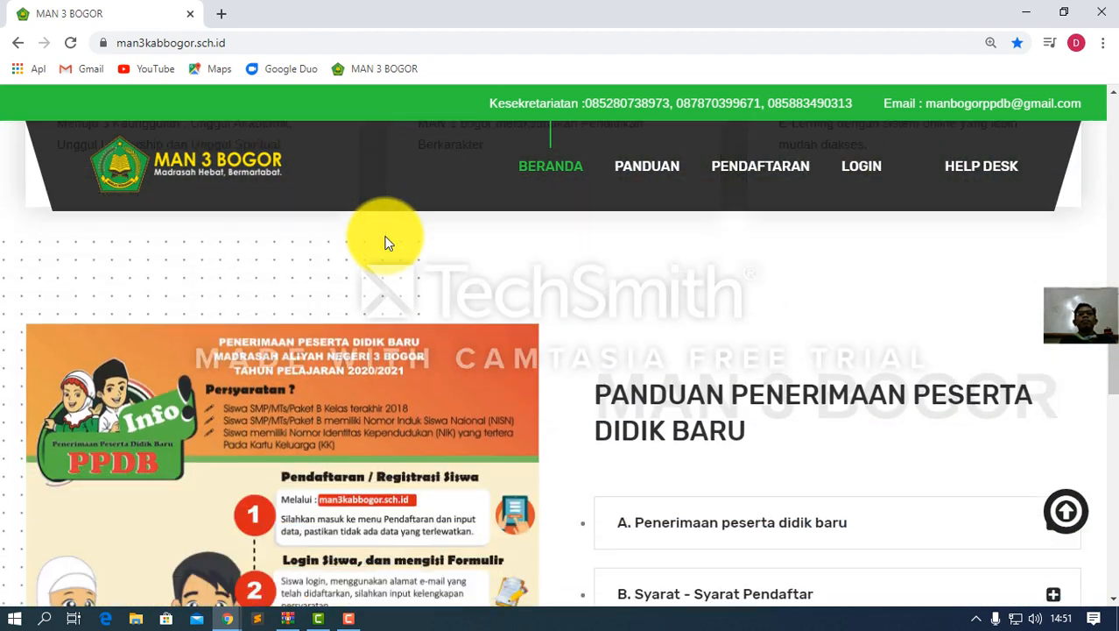
{"action": "left_click", "coordinate": [740, 182]}
{"action": "left_click", "coordinate": [551, 172]}
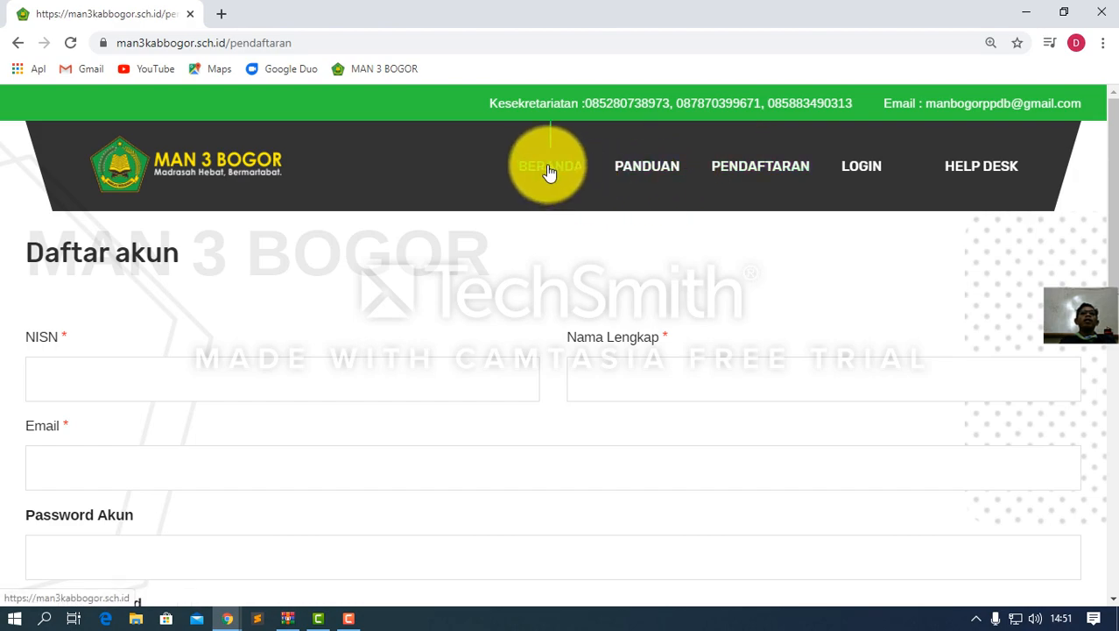
Scroll the homepage down to the PANDUAN admission guide and registration poster
{"action": "scroll", "coordinate": [519, 287], "scroll_direction": "down", "scroll_amount": 8}
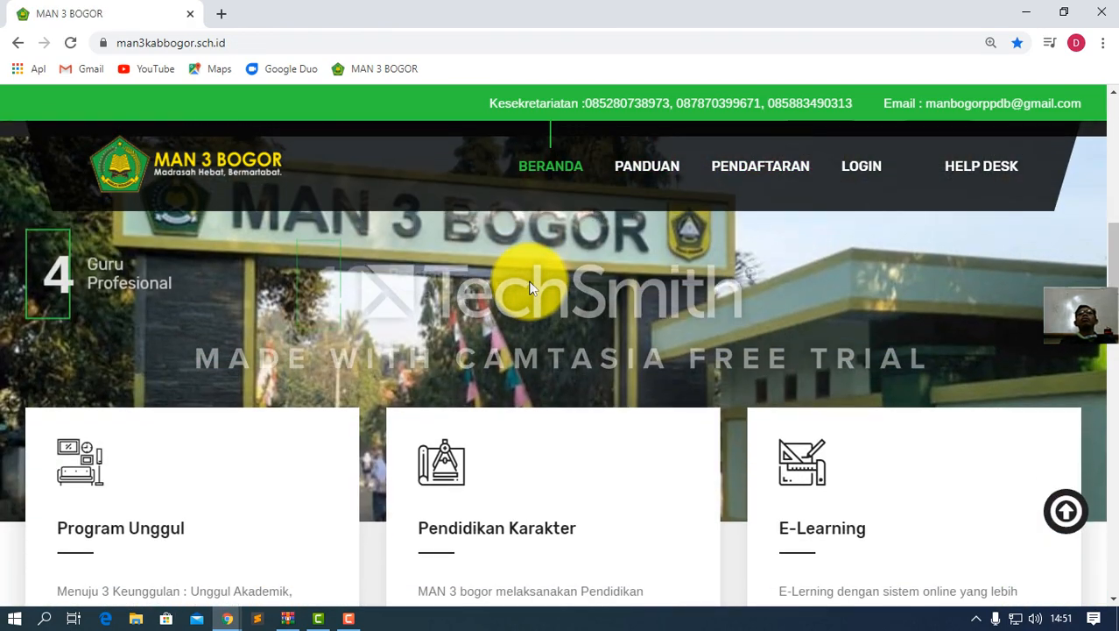
{"action": "scroll", "coordinate": [604, 293], "scroll_direction": "down", "scroll_amount": 1}
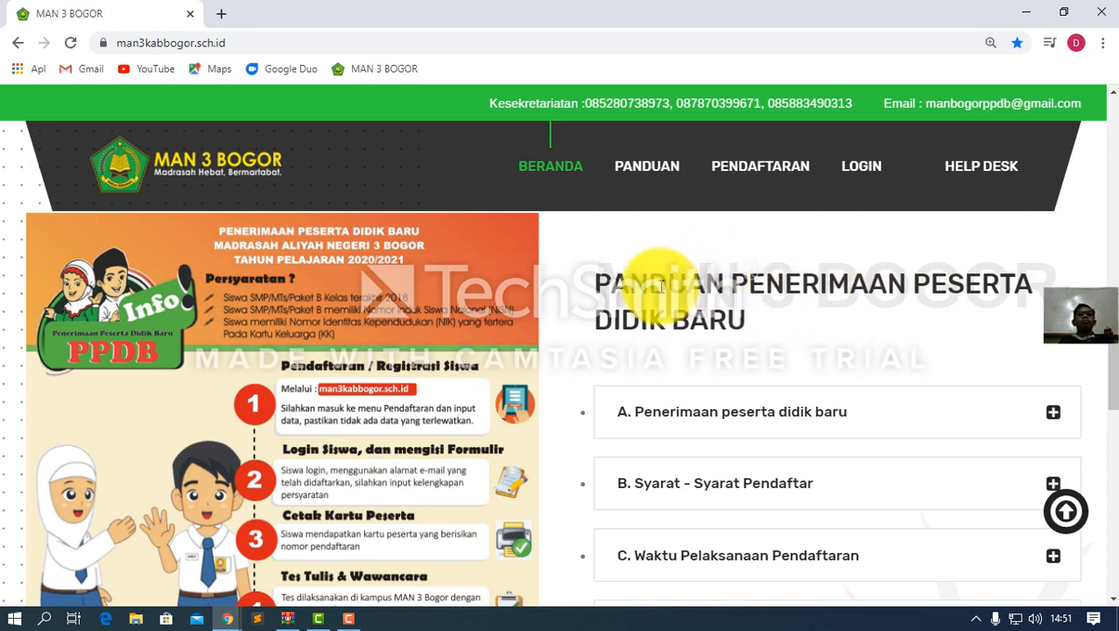
{"action": "scroll", "coordinate": [720, 320], "scroll_direction": "down", "scroll_amount": 1}
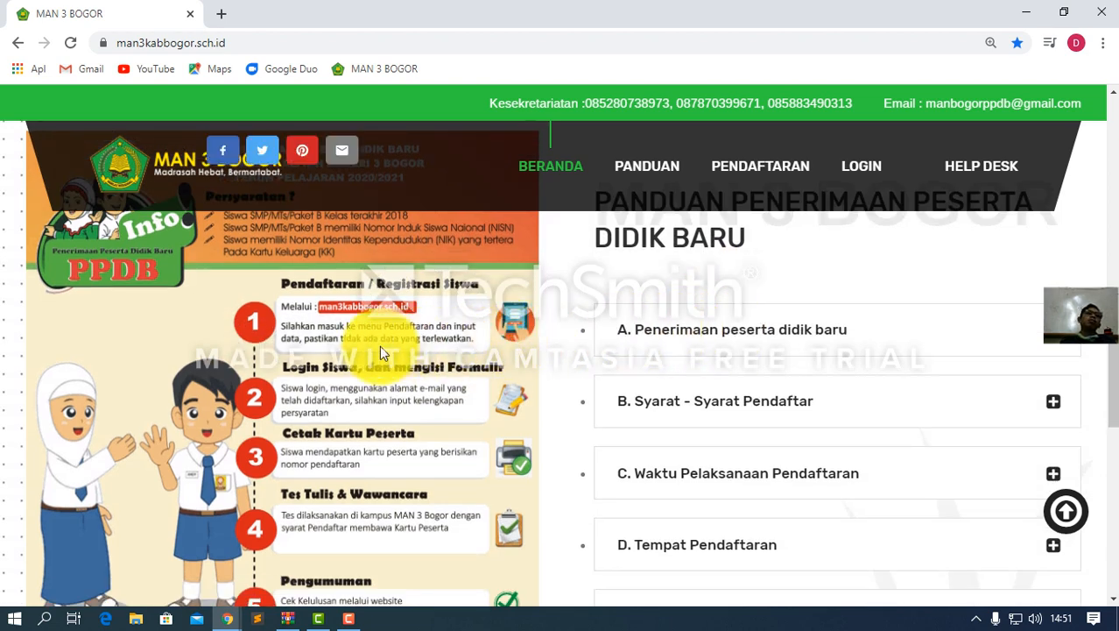
{"action": "scroll", "coordinate": [374, 308], "scroll_direction": "down", "scroll_amount": 1}
{"action": "scroll", "coordinate": [375, 308], "scroll_direction": "up", "scroll_amount": 1}
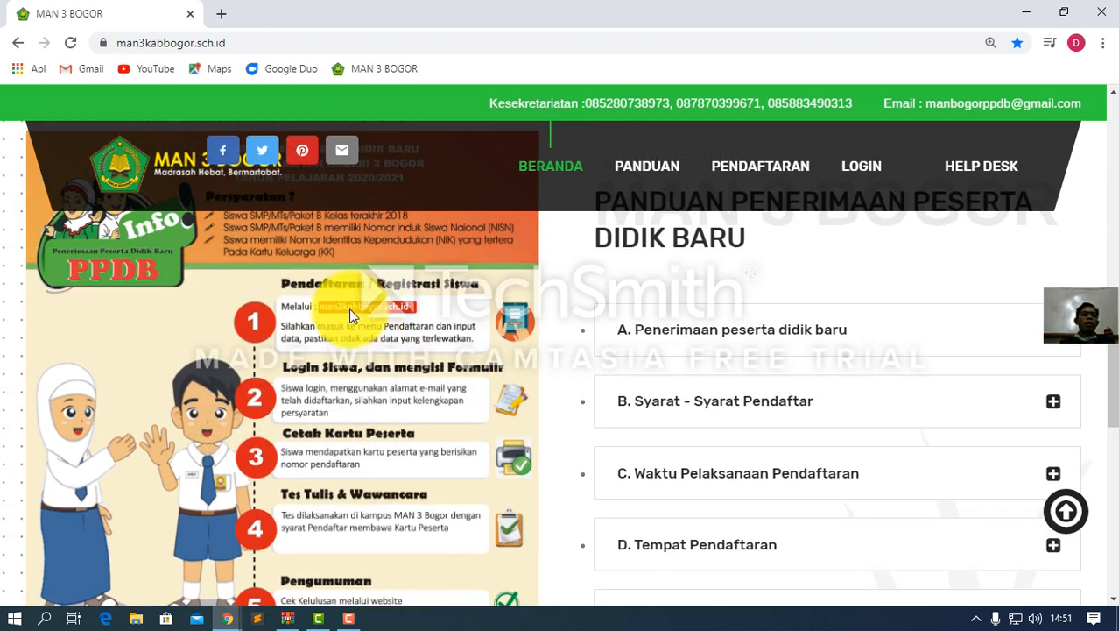
{"action": "scroll", "coordinate": [344, 338], "scroll_direction": "down", "scroll_amount": 1}
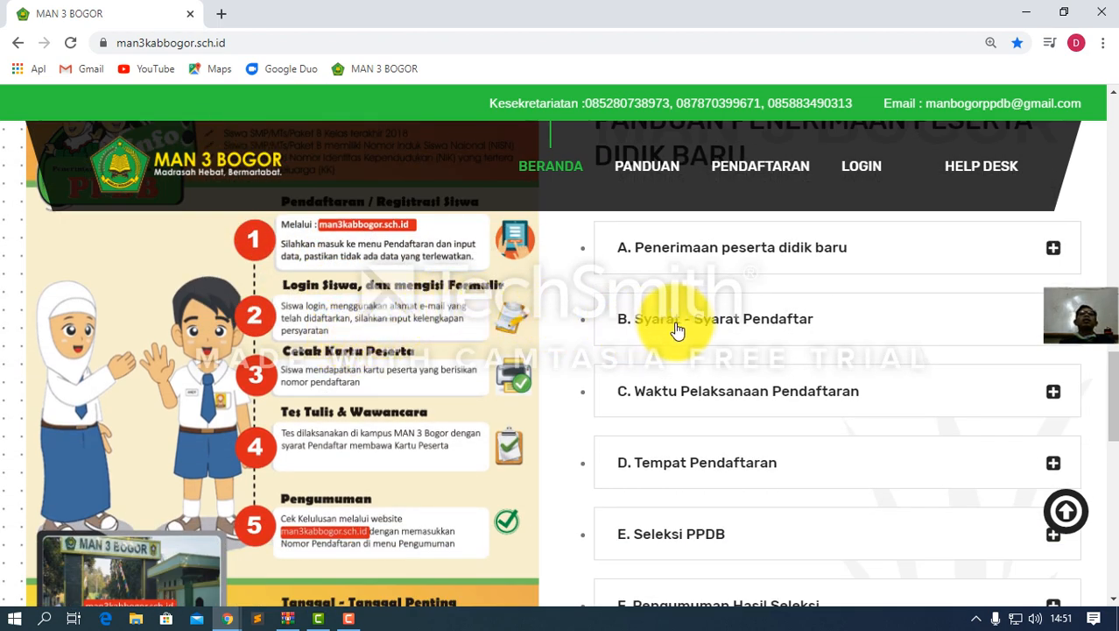
{"action": "scroll", "coordinate": [648, 329], "scroll_direction": "down", "scroll_amount": 1}
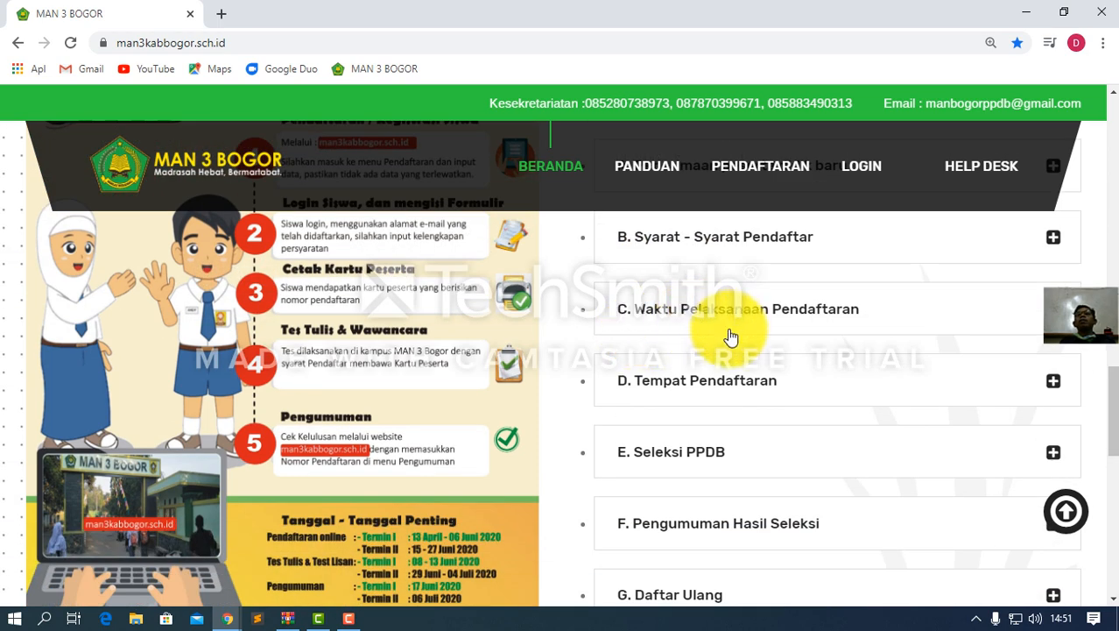
{"action": "scroll", "coordinate": [674, 409], "scroll_direction": "down", "scroll_amount": 1}
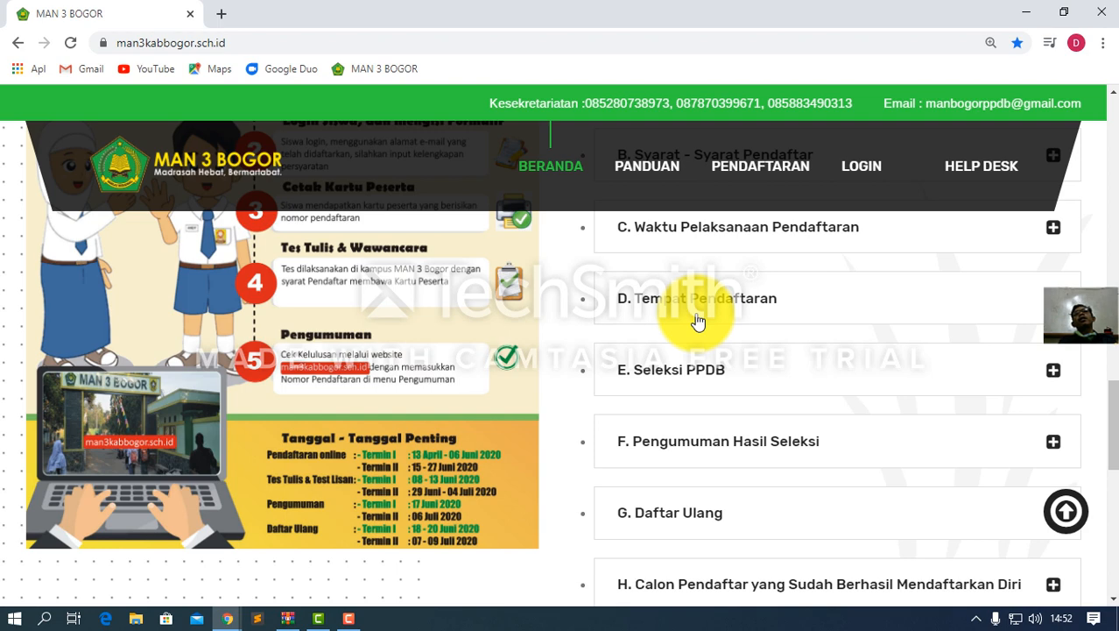
{"action": "scroll", "coordinate": [651, 324], "scroll_direction": "down", "scroll_amount": 1}
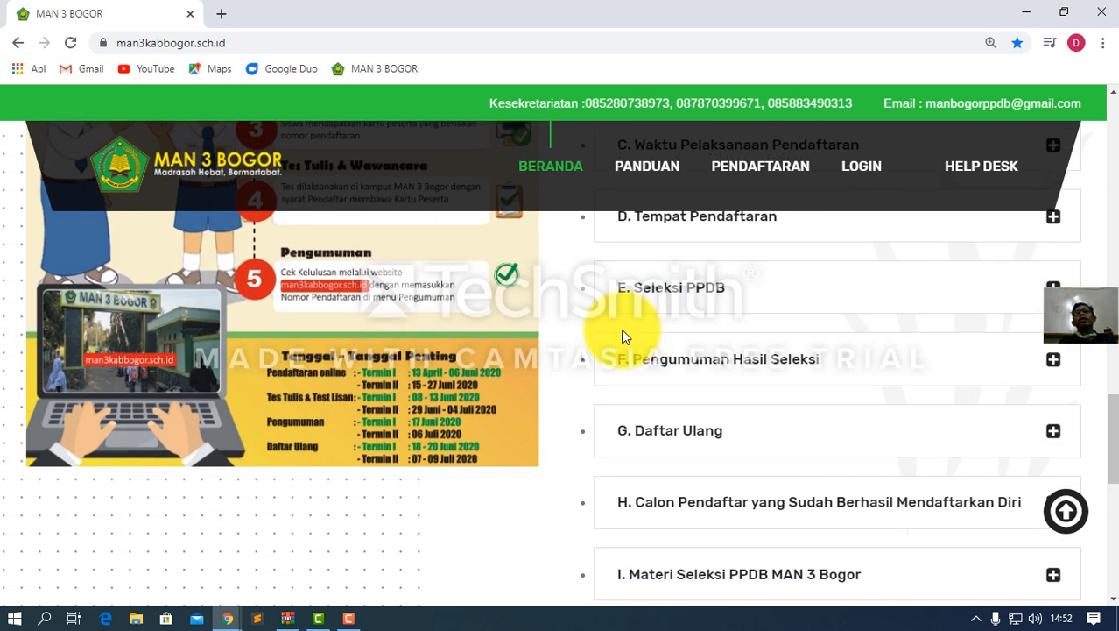
{"action": "scroll", "coordinate": [644, 313], "scroll_direction": "up", "scroll_amount": 1}
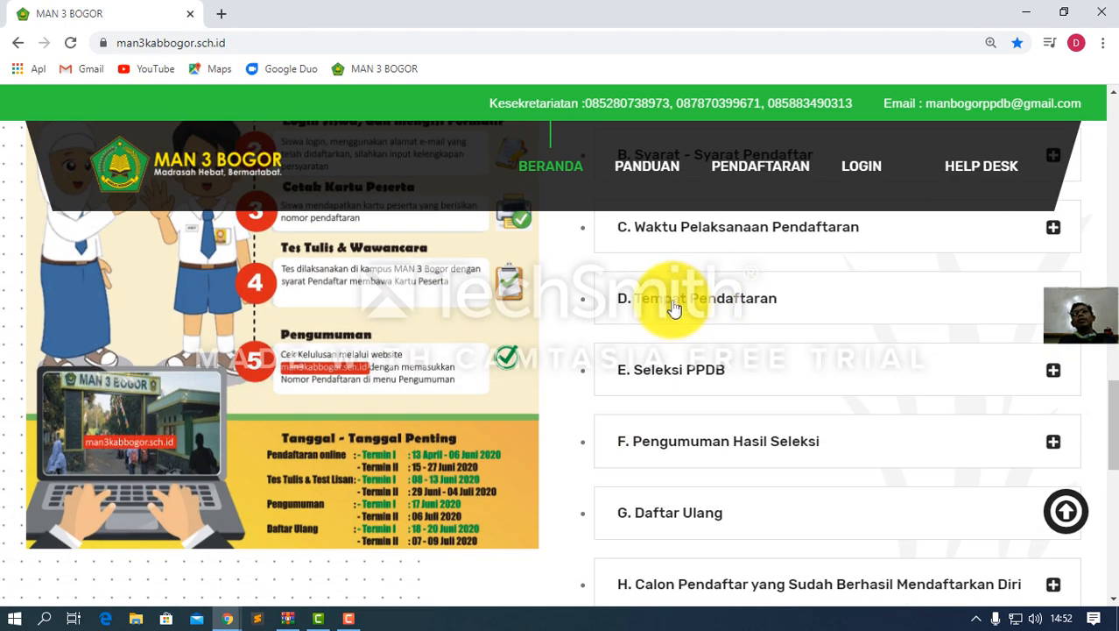
{"action": "scroll", "coordinate": [670, 308], "scroll_direction": "down", "scroll_amount": 2}
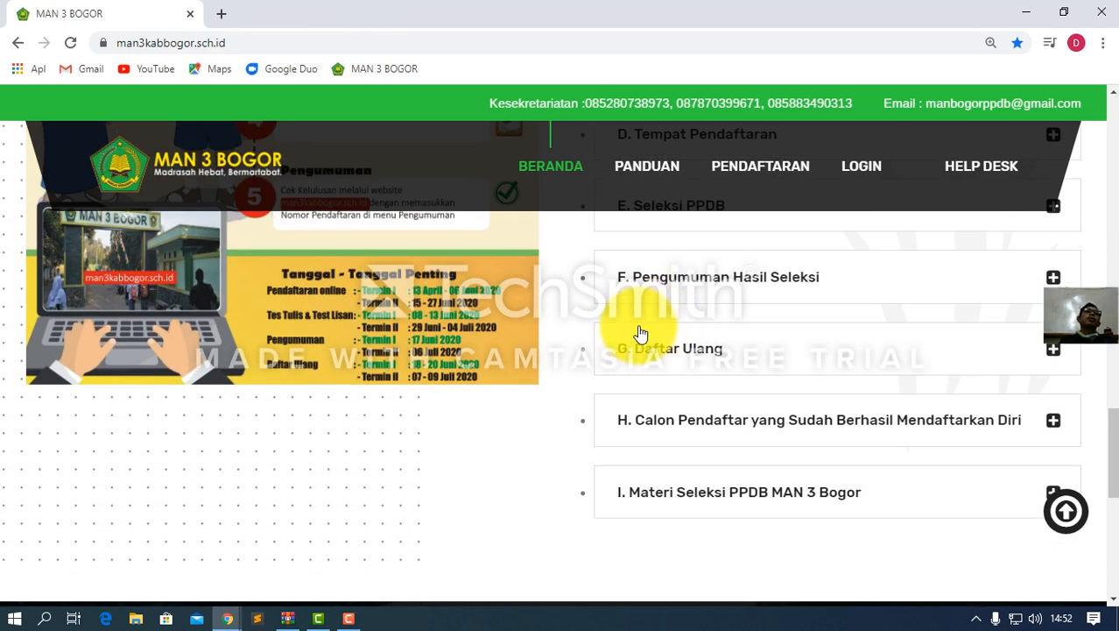
{"action": "scroll", "coordinate": [663, 325], "scroll_direction": "up", "scroll_amount": 3}
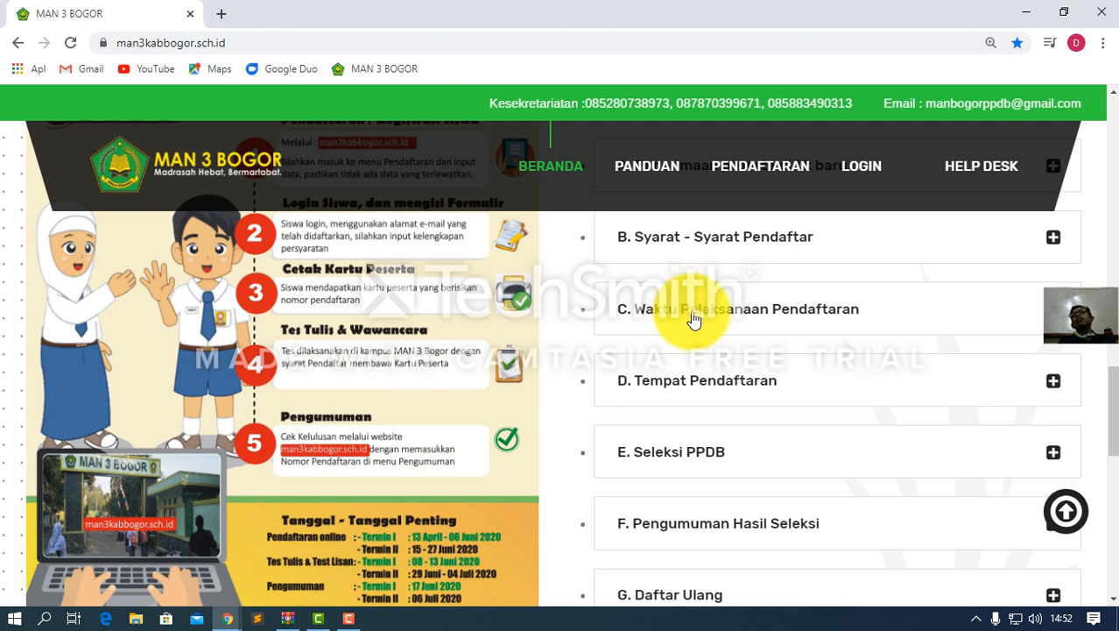
{"action": "scroll", "coordinate": [628, 335], "scroll_direction": "down", "scroll_amount": 2}
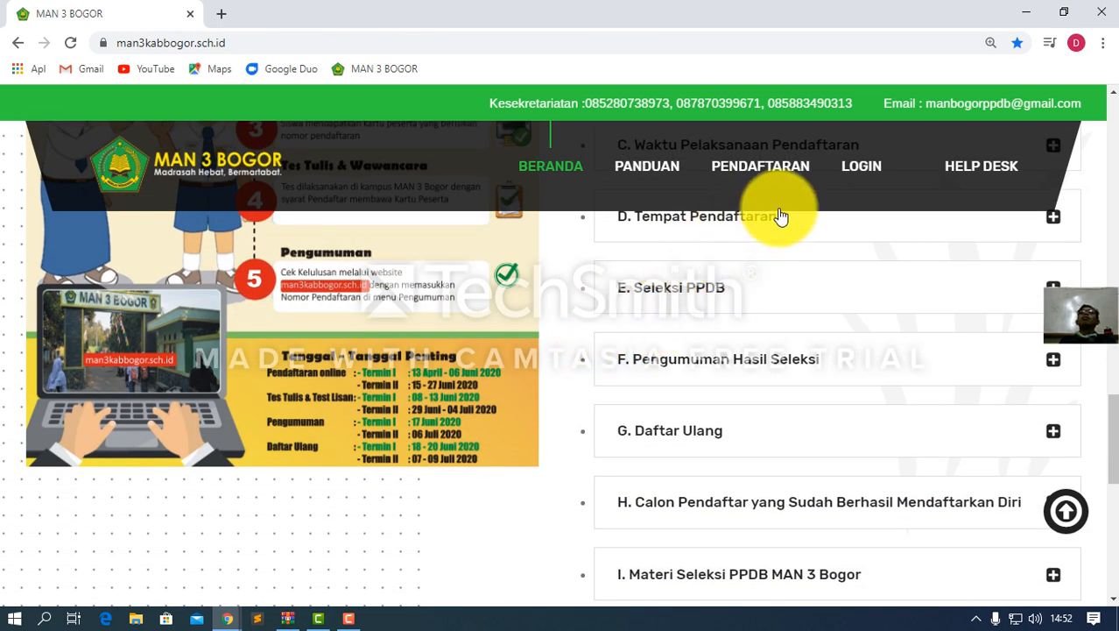
On the HELP DESK page, select all four Call Center phone numbers
{"action": "left_click", "coordinate": [980, 171]}
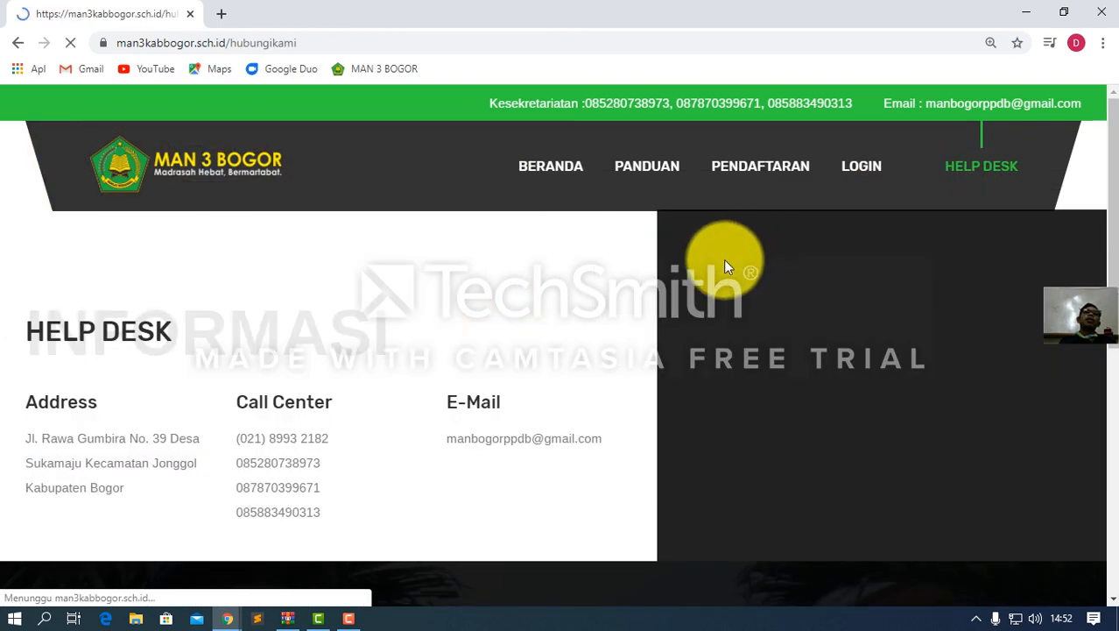
{"action": "scroll", "coordinate": [329, 426], "scroll_direction": "down", "scroll_amount": 2}
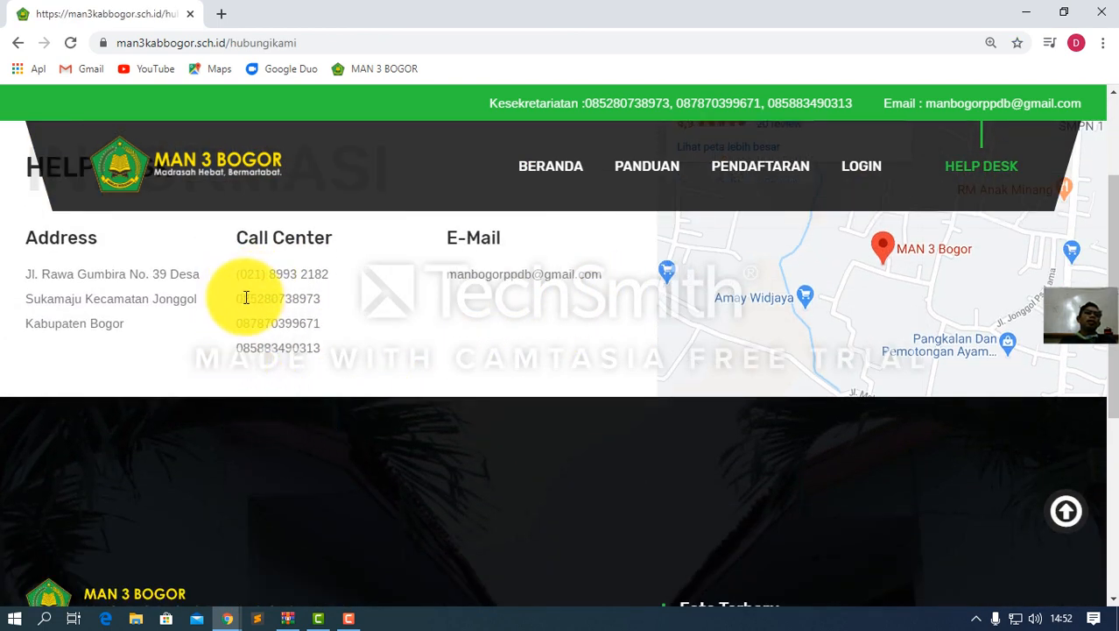
{"action": "left_click_drag", "start_coordinate": [235, 302], "coordinate": [325, 320]}
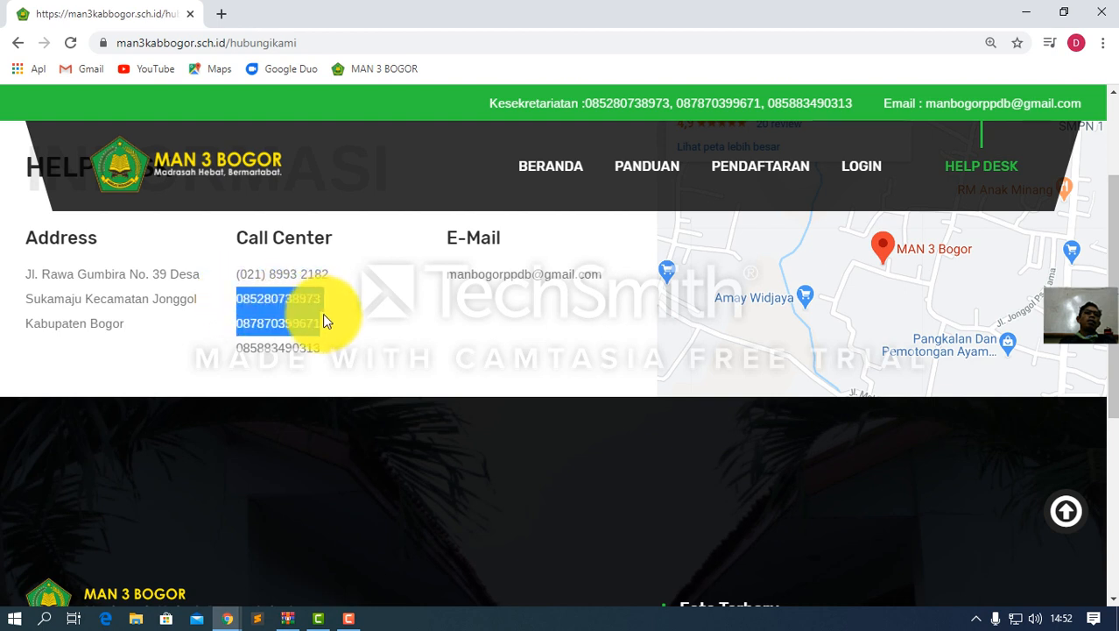
{"action": "left_click", "coordinate": [232, 293]}
{"action": "left_click_drag", "start_coordinate": [235, 276], "coordinate": [335, 355]}
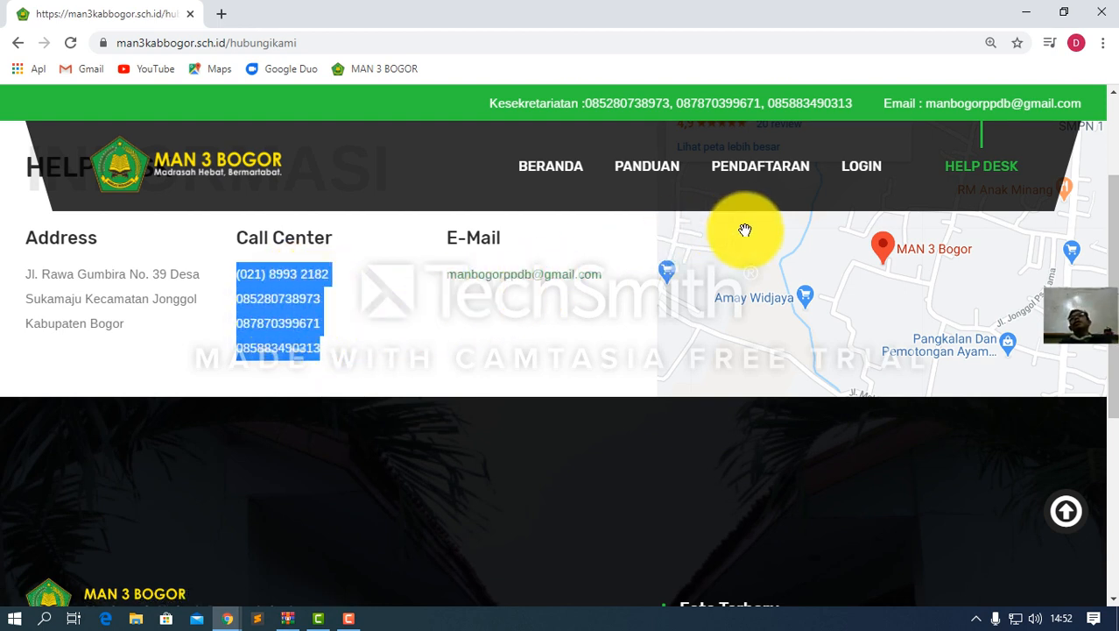
{"action": "scroll", "coordinate": [744, 228], "scroll_direction": "up", "scroll_amount": 2}
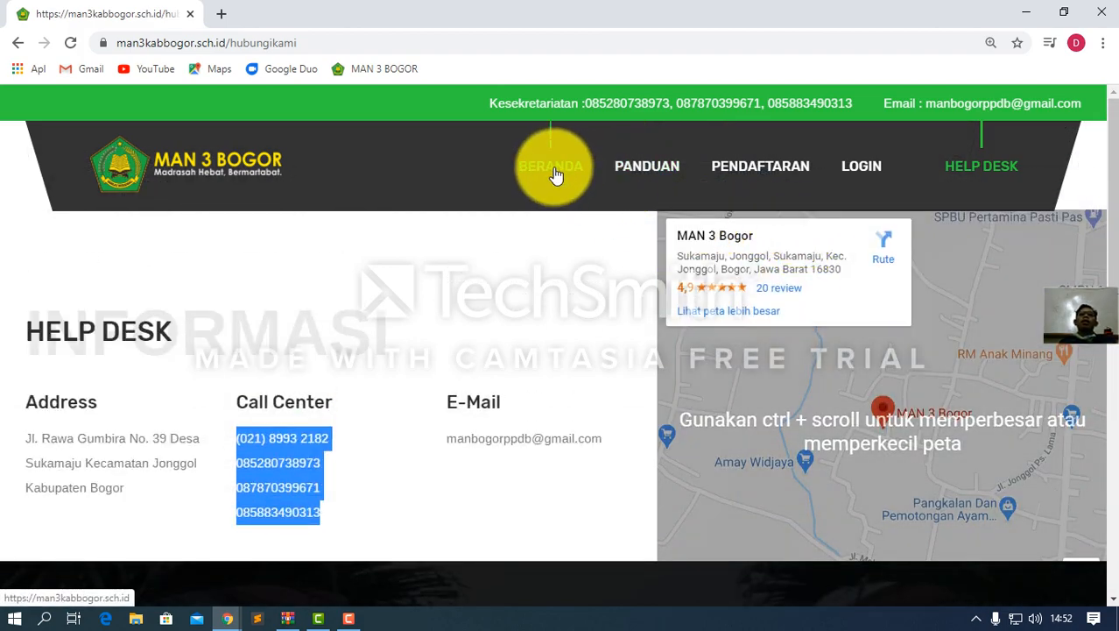
Return to BERANDA and scroll down the home page
{"action": "left_click", "coordinate": [565, 168]}
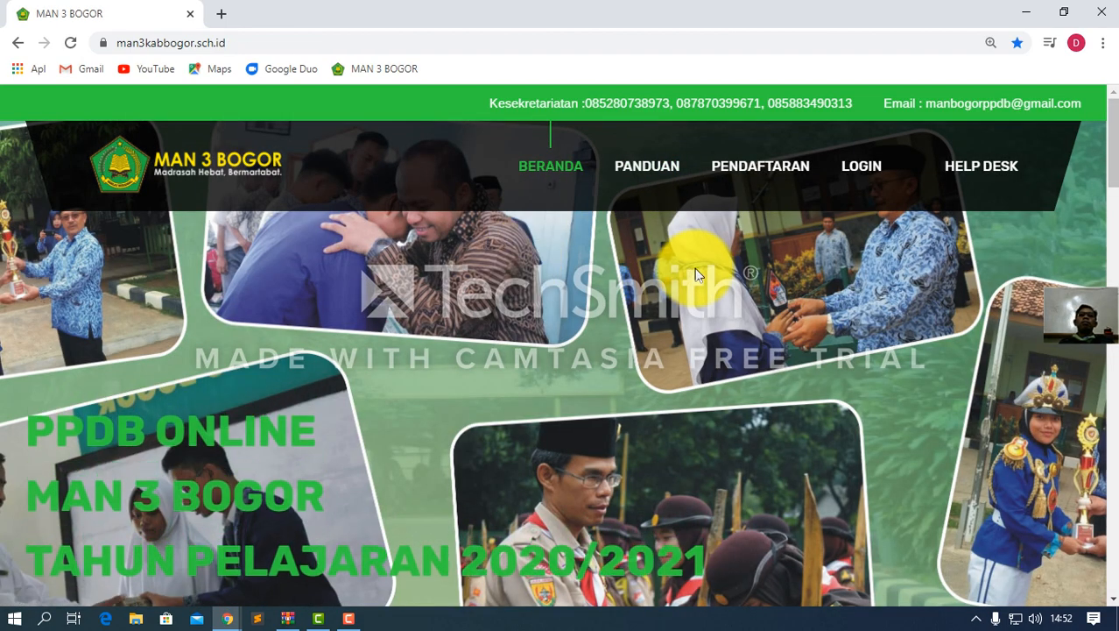
{"action": "scroll", "coordinate": [694, 268], "scroll_direction": "down", "scroll_amount": 8}
{"action": "scroll", "coordinate": [692, 300], "scroll_direction": "down", "scroll_amount": 5}
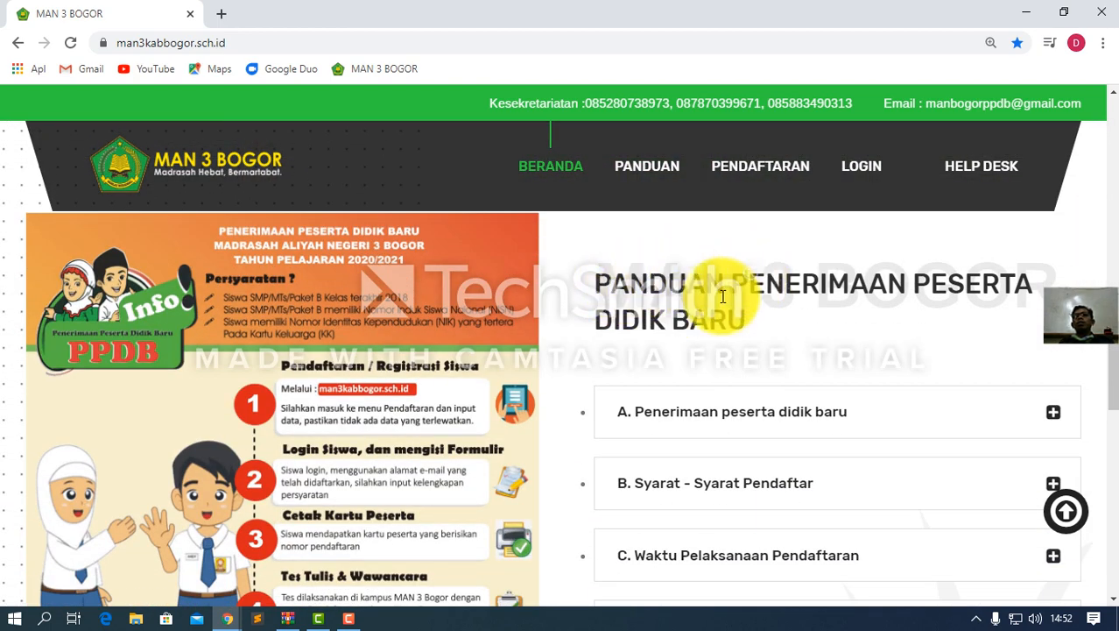
{"action": "scroll", "coordinate": [657, 319], "scroll_direction": "down", "scroll_amount": 1}
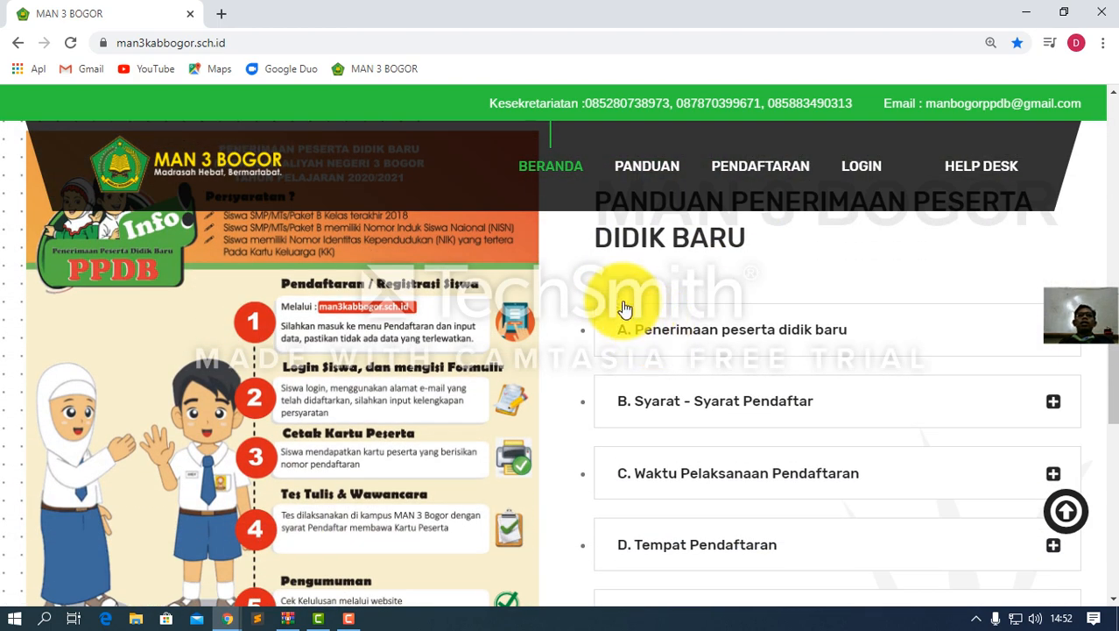
Read through the PANDUAN guide's requirements, schedule and selection sections, then return to the top
{"action": "left_click", "coordinate": [646, 171]}
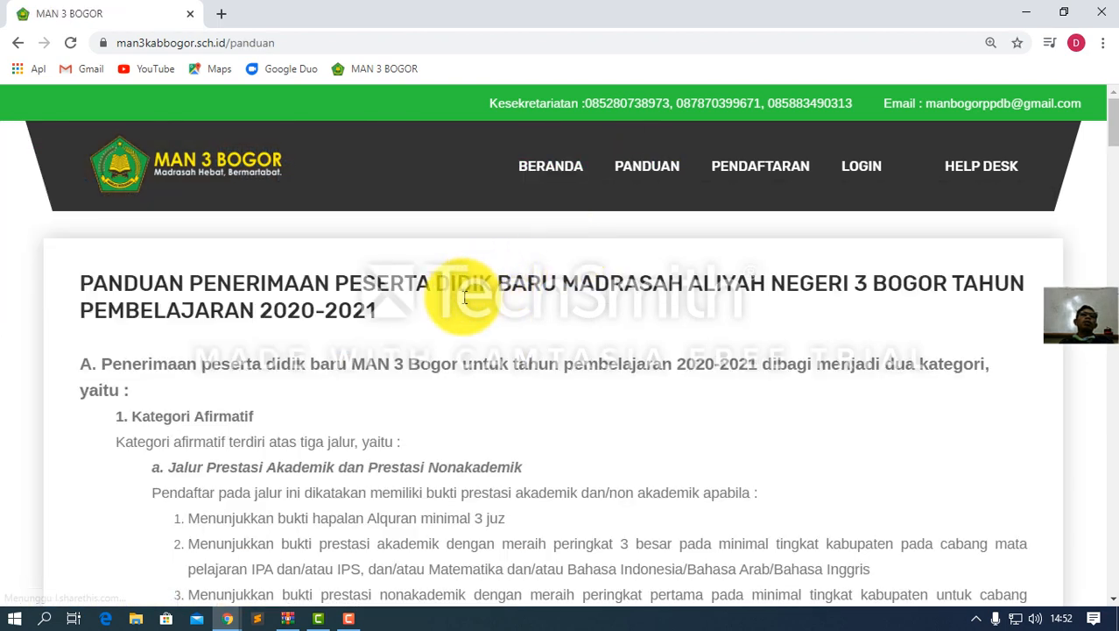
{"action": "scroll", "coordinate": [428, 325], "scroll_direction": "down", "scroll_amount": 2}
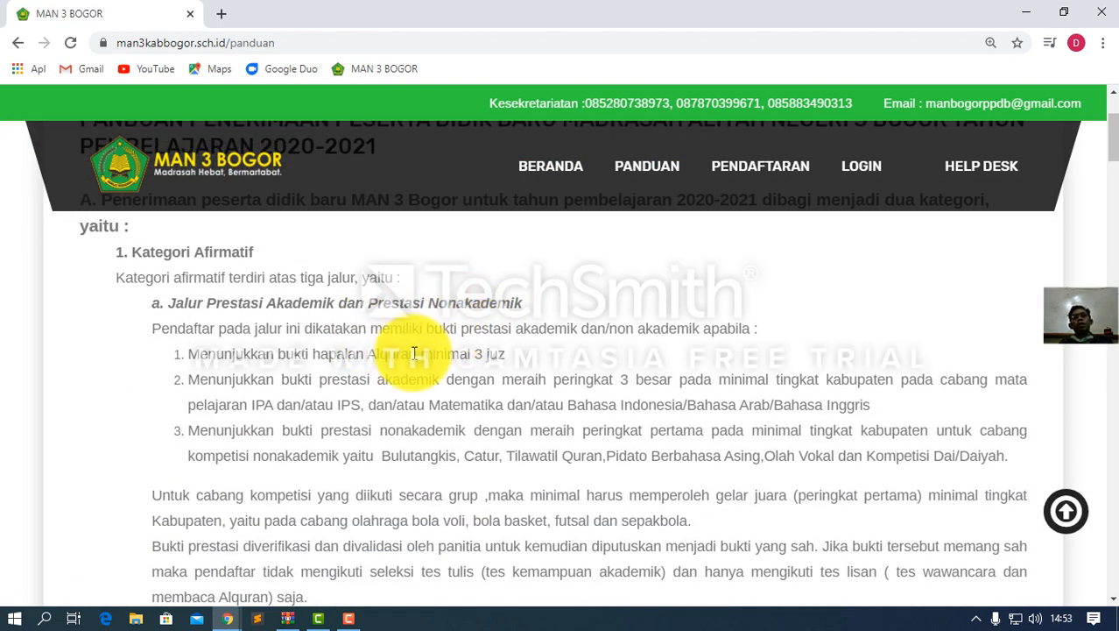
{"action": "scroll", "coordinate": [411, 346], "scroll_direction": "down", "scroll_amount": 4}
{"action": "scroll", "coordinate": [418, 352], "scroll_direction": "down", "scroll_amount": 4}
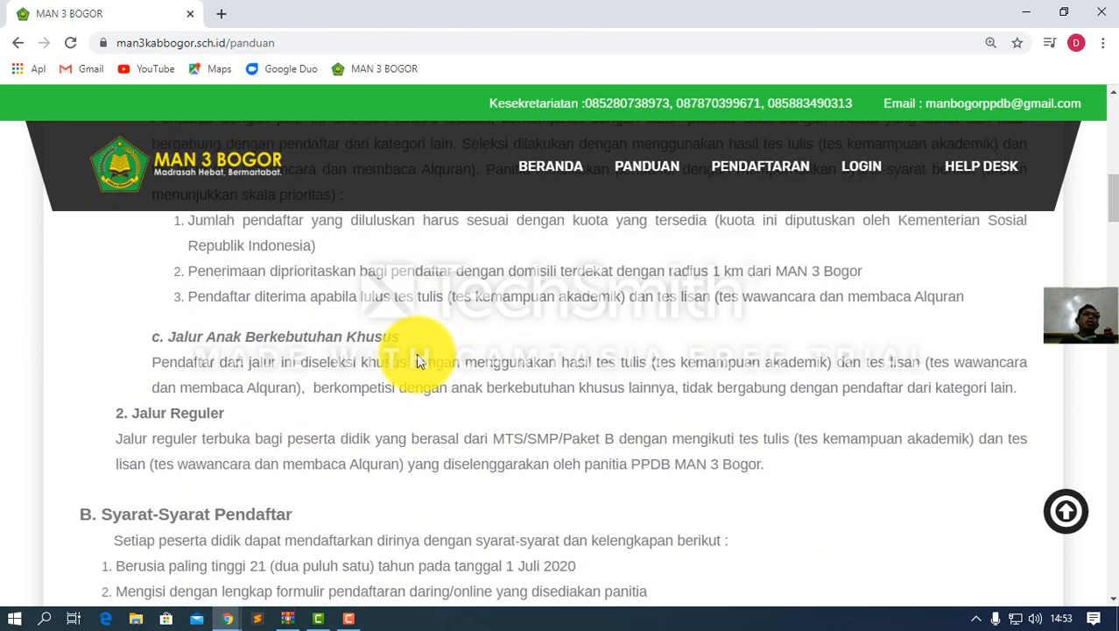
{"action": "scroll", "coordinate": [416, 360], "scroll_direction": "down", "scroll_amount": 1}
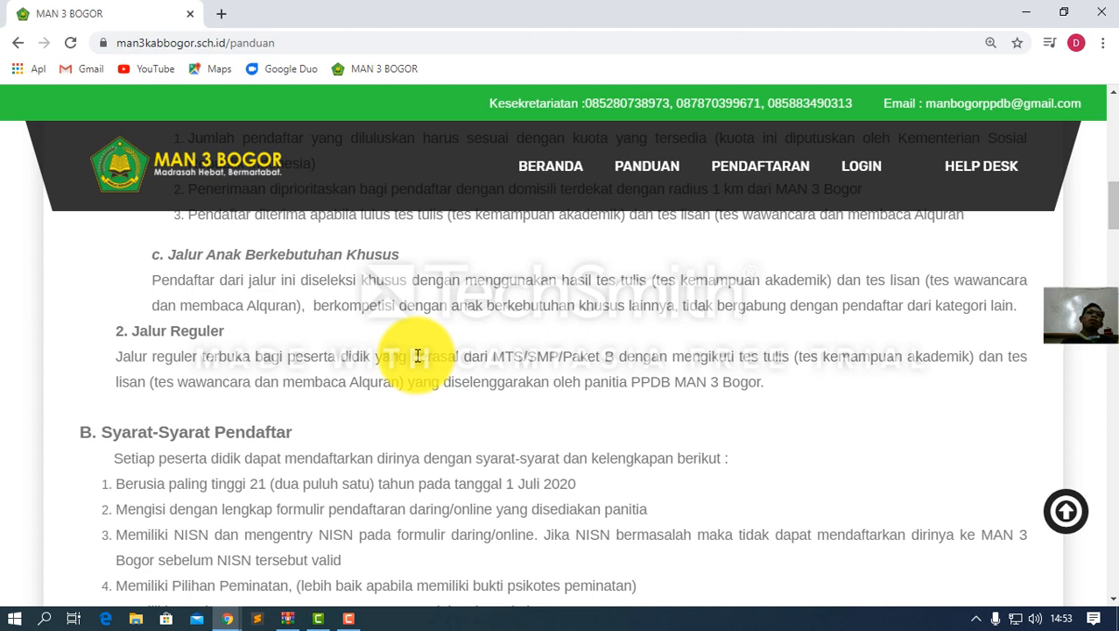
{"action": "scroll", "coordinate": [418, 355], "scroll_direction": "down", "scroll_amount": 2}
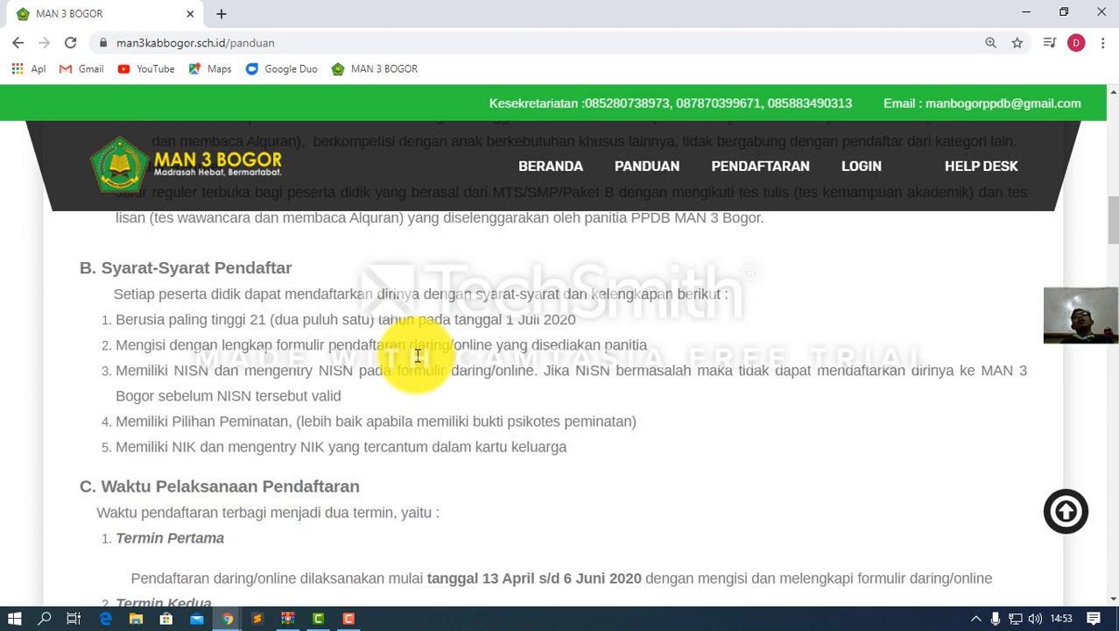
{"action": "scroll", "coordinate": [403, 362], "scroll_direction": "down", "scroll_amount": 1}
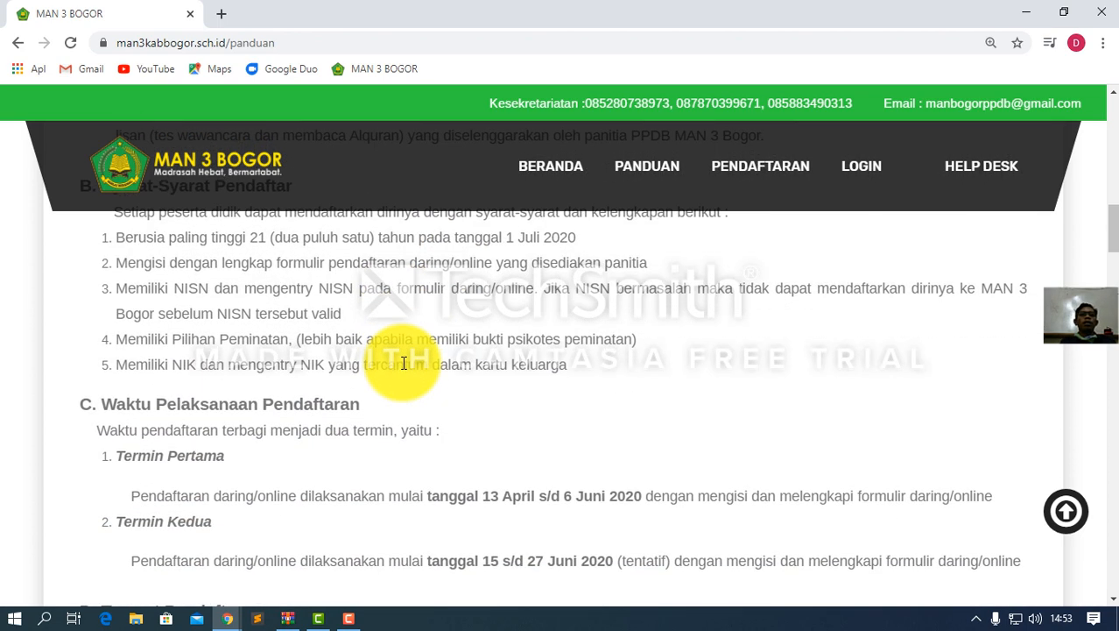
{"action": "scroll", "coordinate": [404, 362], "scroll_direction": "down", "scroll_amount": 1}
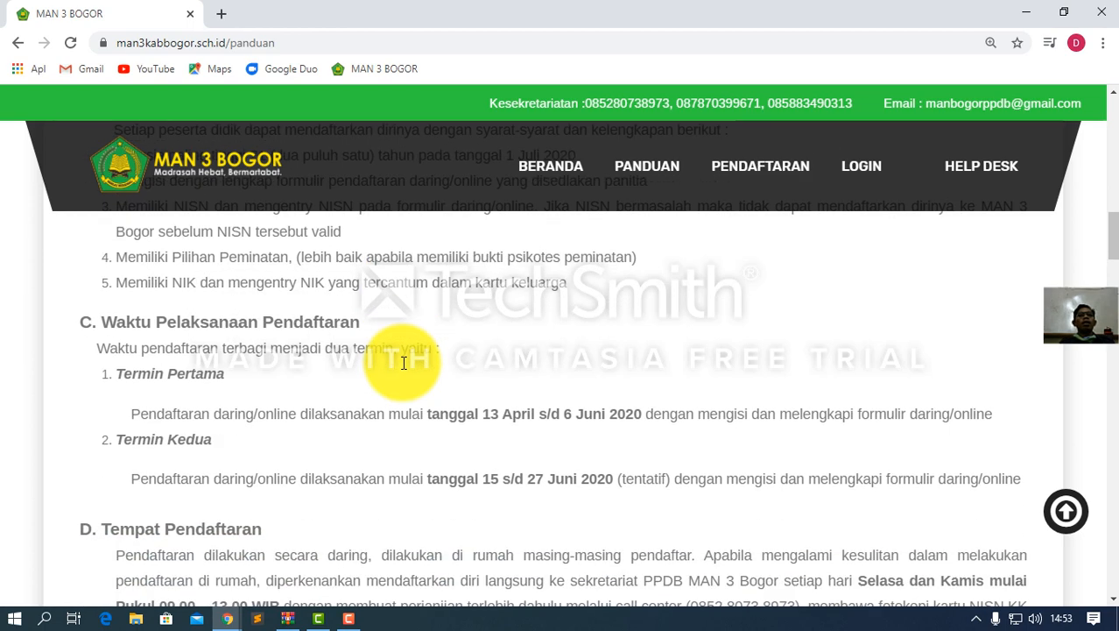
{"action": "scroll", "coordinate": [401, 375], "scroll_direction": "down", "scroll_amount": 1}
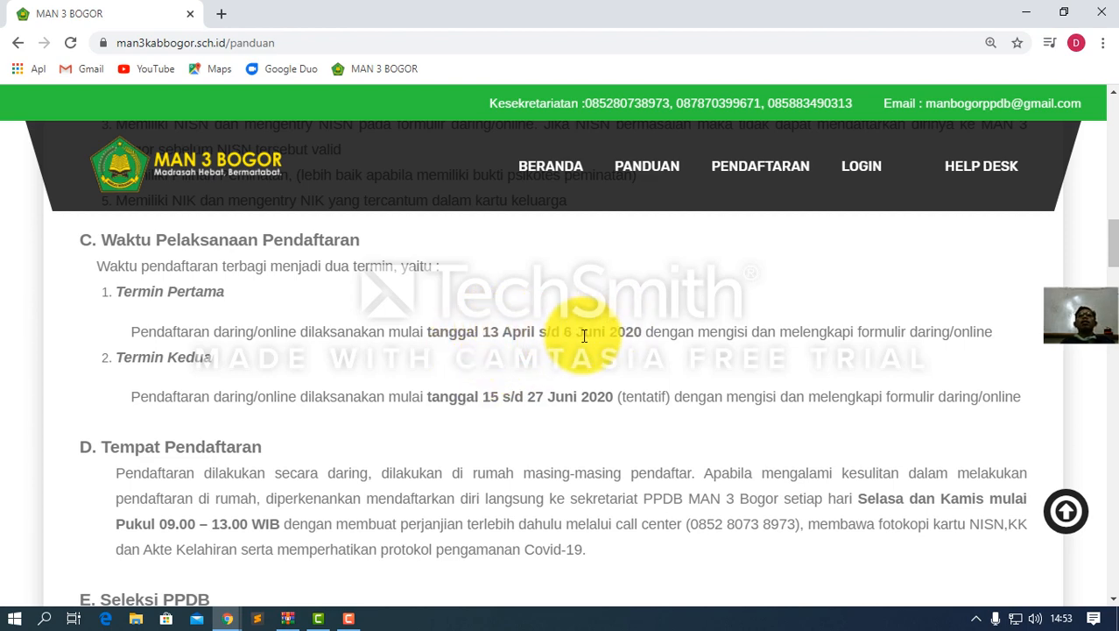
{"action": "scroll", "coordinate": [517, 346], "scroll_direction": "down", "scroll_amount": 4}
{"action": "scroll", "coordinate": [490, 353], "scroll_direction": "down", "scroll_amount": 2}
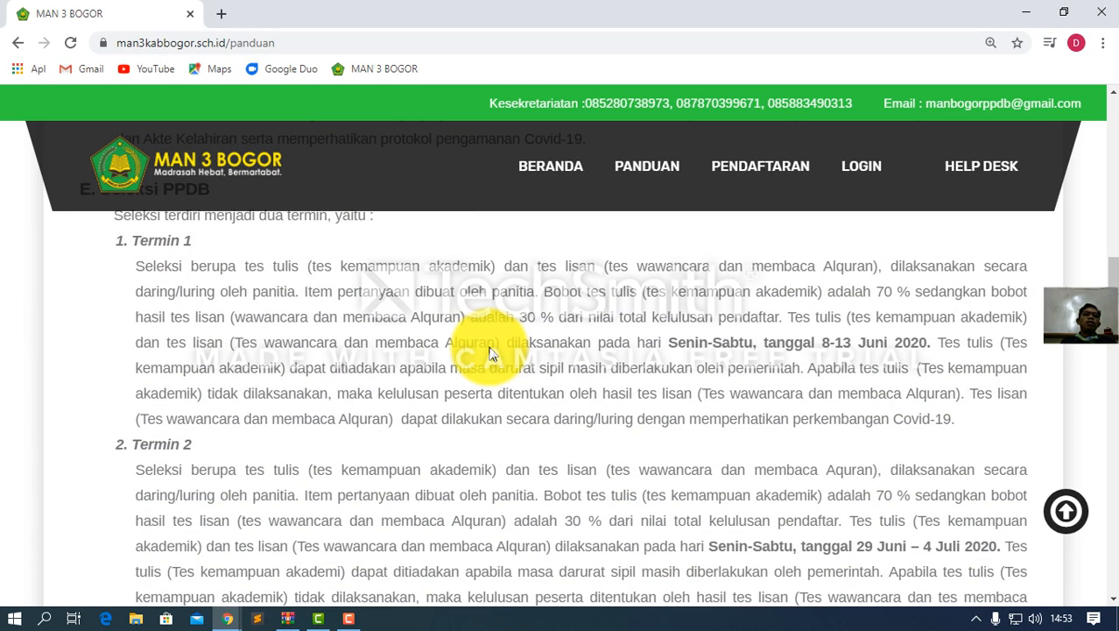
{"action": "scroll", "coordinate": [490, 346], "scroll_direction": "up", "scroll_amount": 4}
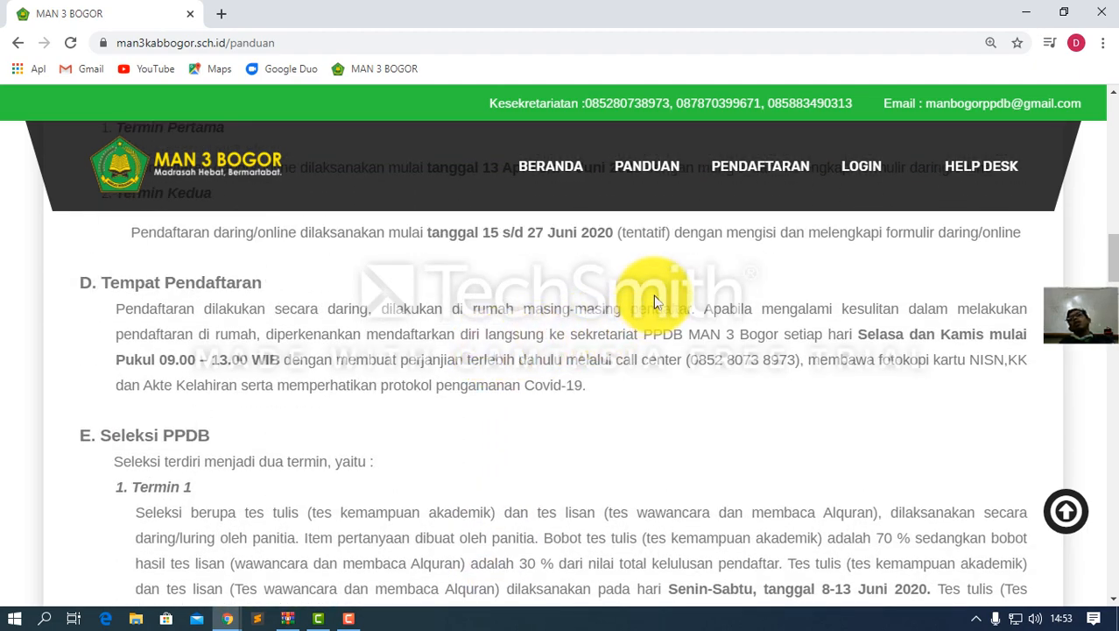
{"action": "scroll", "coordinate": [575, 302], "scroll_direction": "up", "scroll_amount": 10}
{"action": "scroll", "coordinate": [588, 317], "scroll_direction": "up", "scroll_amount": 5}
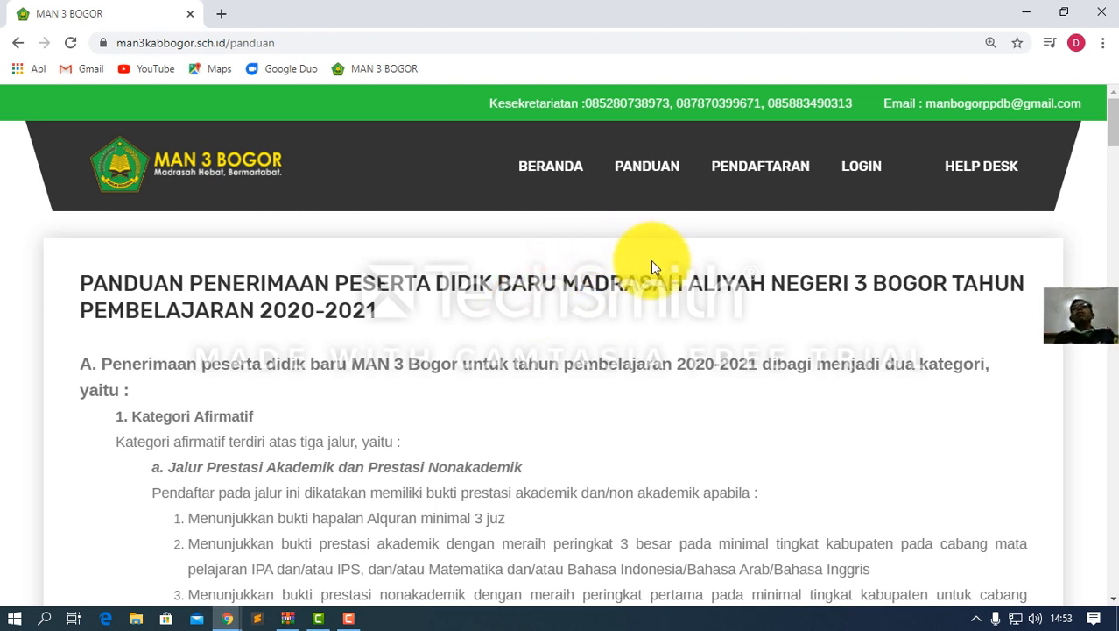
Open PENDAFTARAN and place the cursor in the Daftar akun form's NISN field
{"action": "left_click", "coordinate": [744, 179]}
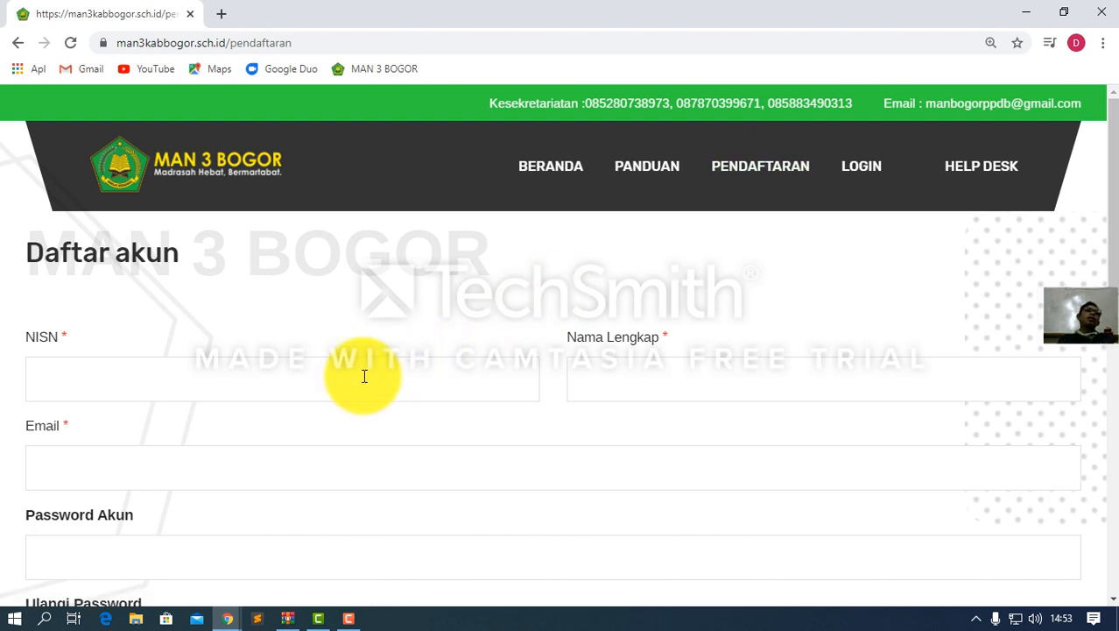
{"action": "scroll", "coordinate": [219, 378], "scroll_direction": "down", "scroll_amount": 2}
{"action": "scroll", "coordinate": [238, 381], "scroll_direction": "up", "scroll_amount": 2}
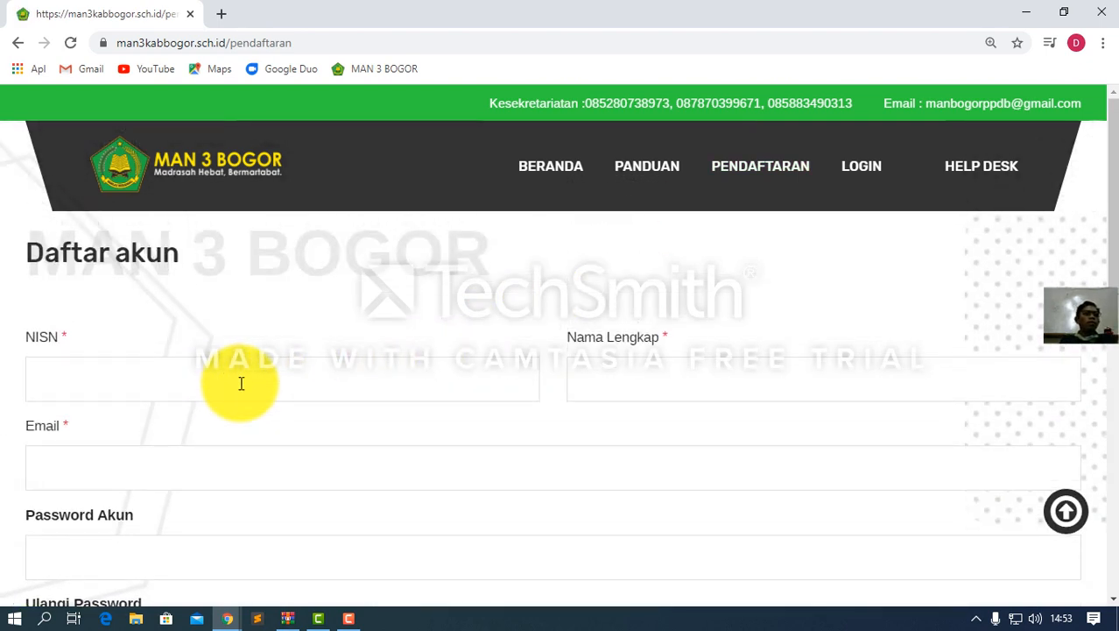
{"action": "left_click", "coordinate": [175, 390]}
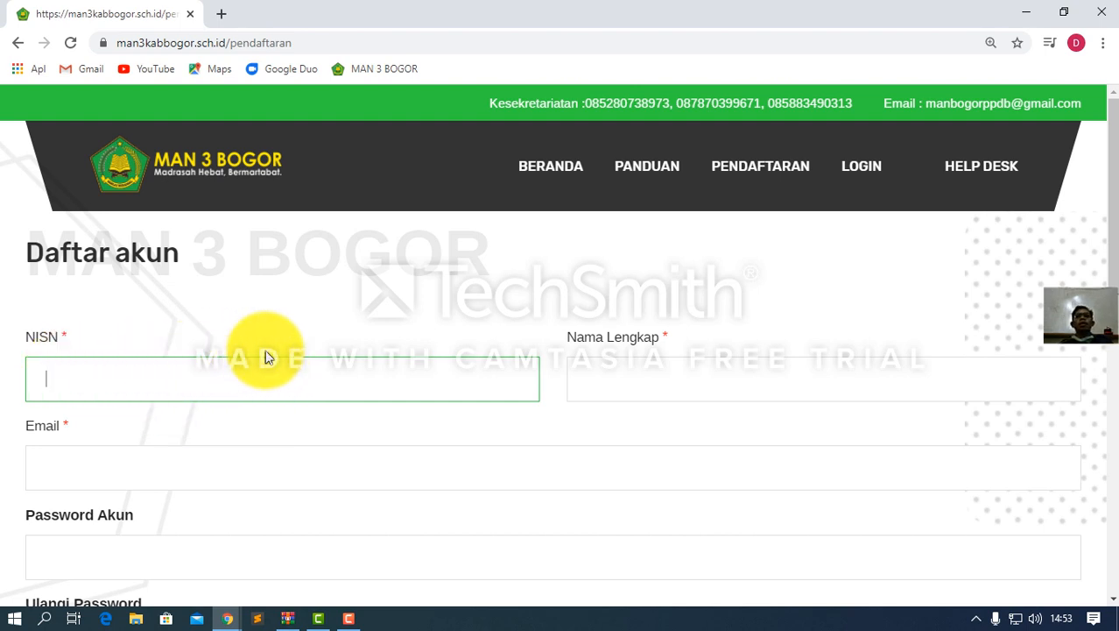
{"action": "scroll", "coordinate": [342, 357], "scroll_direction": "down", "scroll_amount": 1}
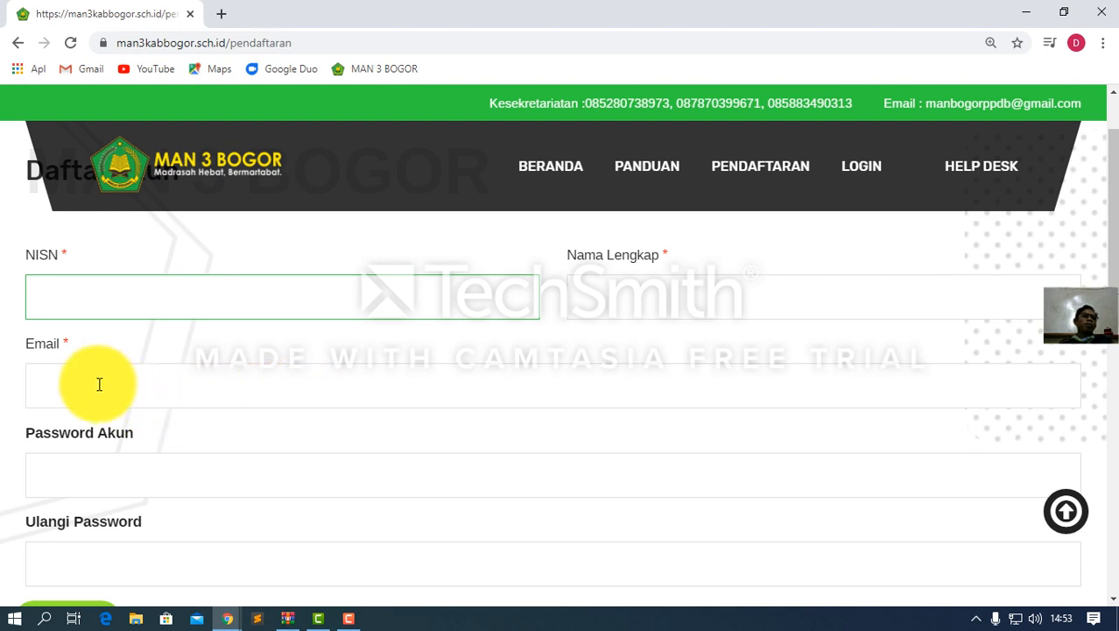
{"action": "scroll", "coordinate": [105, 387], "scroll_direction": "down", "scroll_amount": 1}
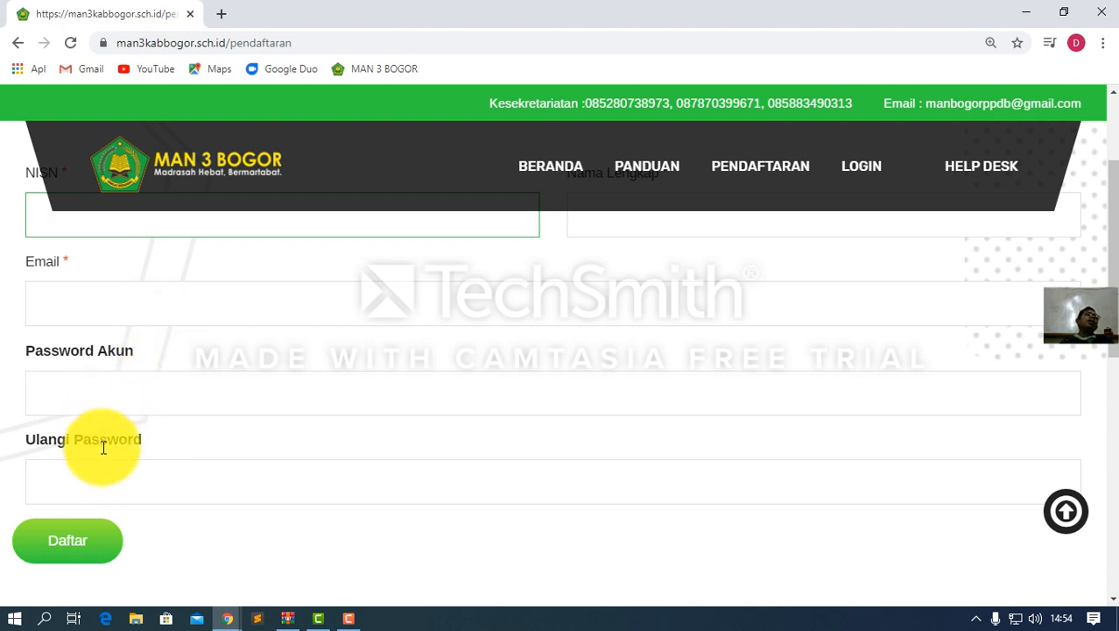
{"action": "scroll", "coordinate": [108, 411], "scroll_direction": "down", "scroll_amount": 1}
{"action": "scroll", "coordinate": [210, 358], "scroll_direction": "up", "scroll_amount": 2}
{"action": "scroll", "coordinate": [226, 363], "scroll_direction": "up", "scroll_amount": 1}
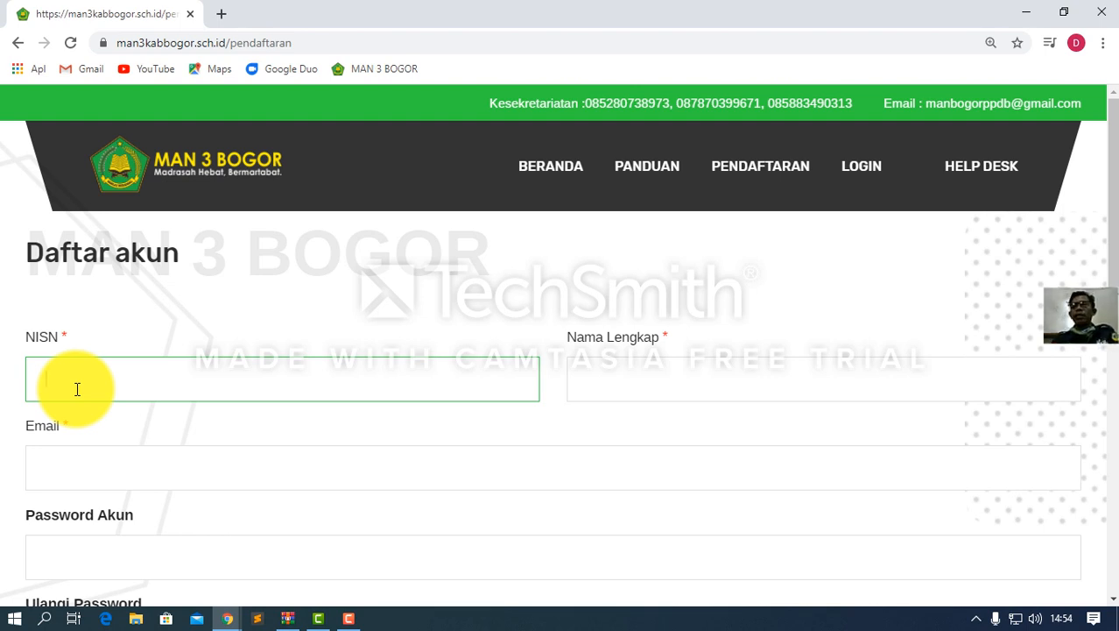
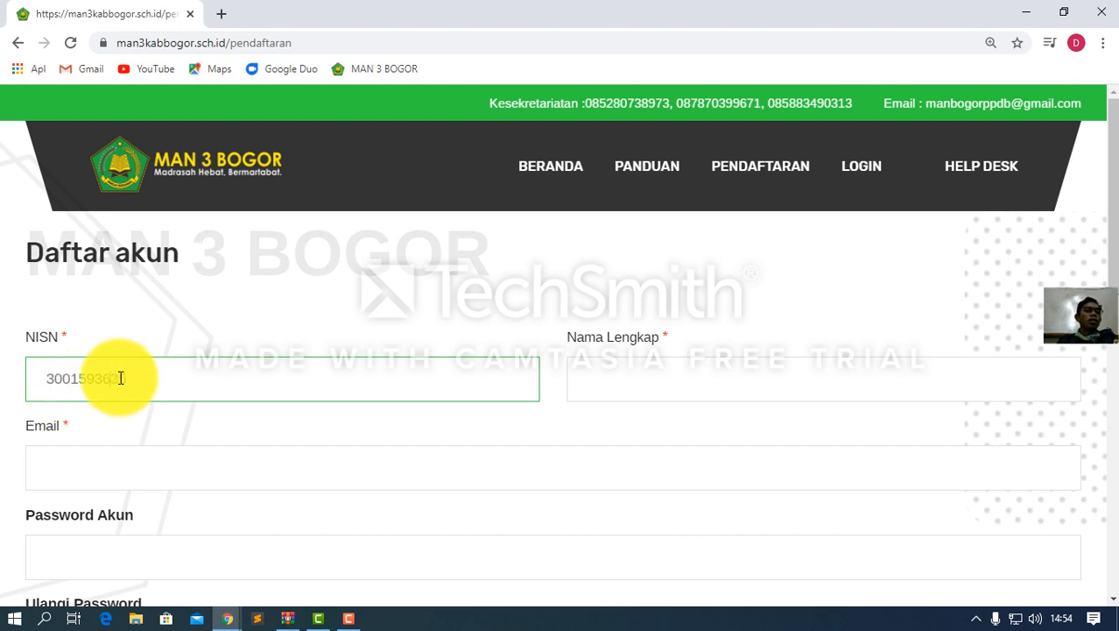
Enter the student's 10-digit NISN and check it digit by digit
{"action": "key", "text": "Right"}
{"action": "key", "text": "Right"}
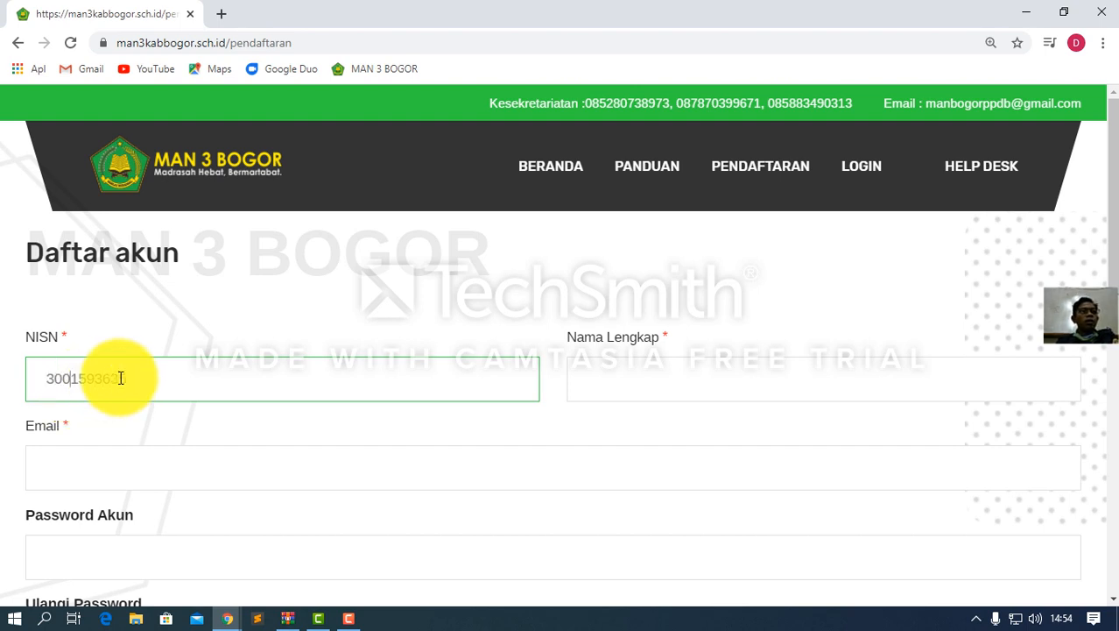
{"action": "key", "text": "Right"}
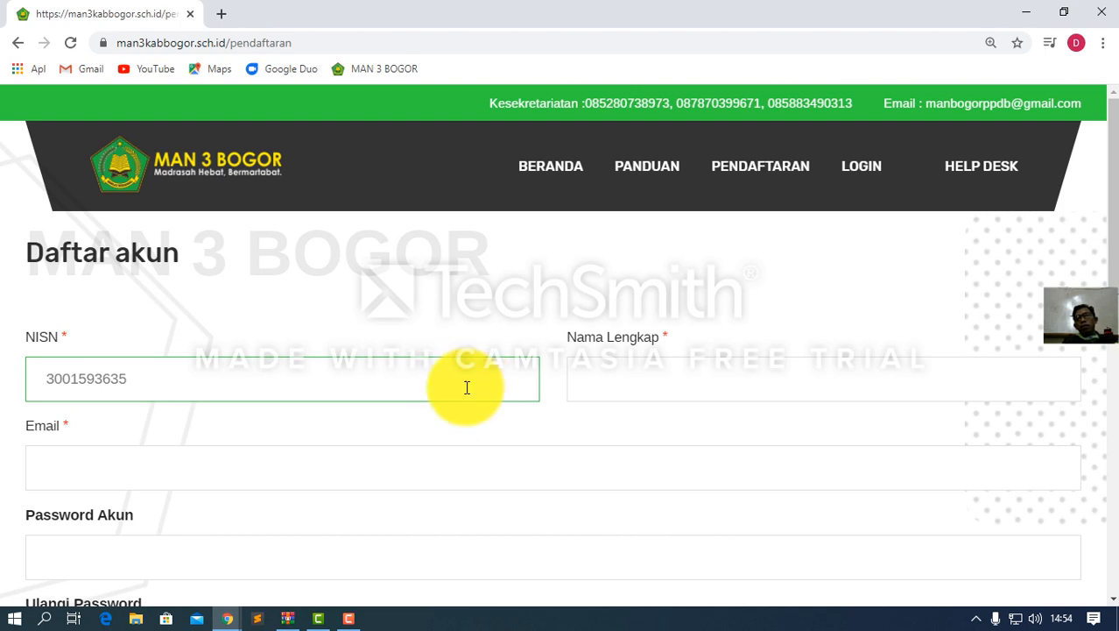
{"action": "left_click", "coordinate": [602, 385]}
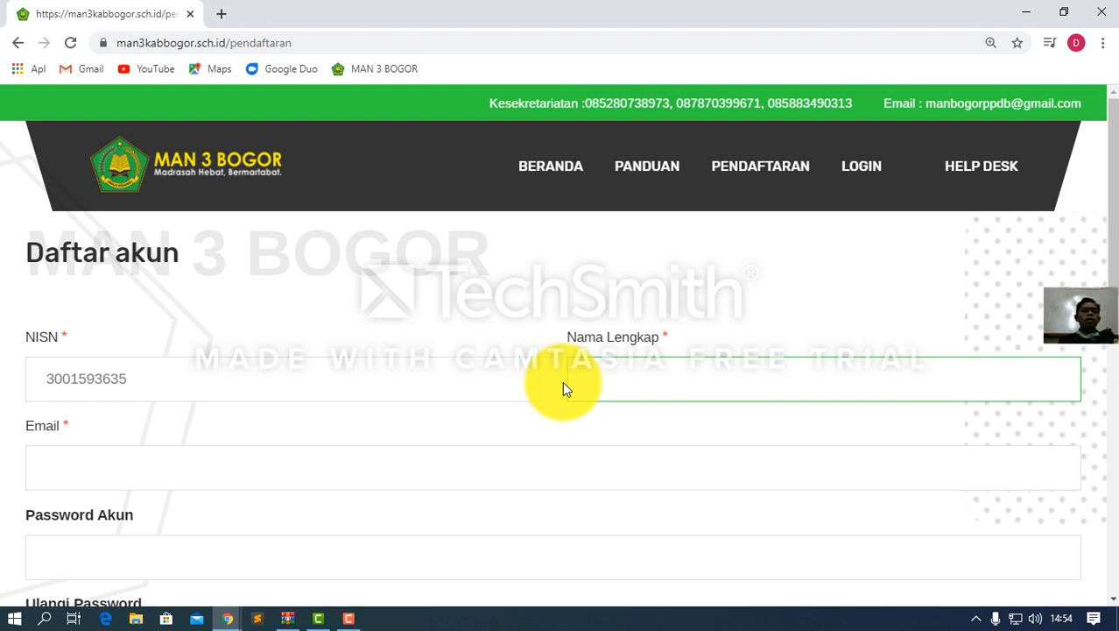
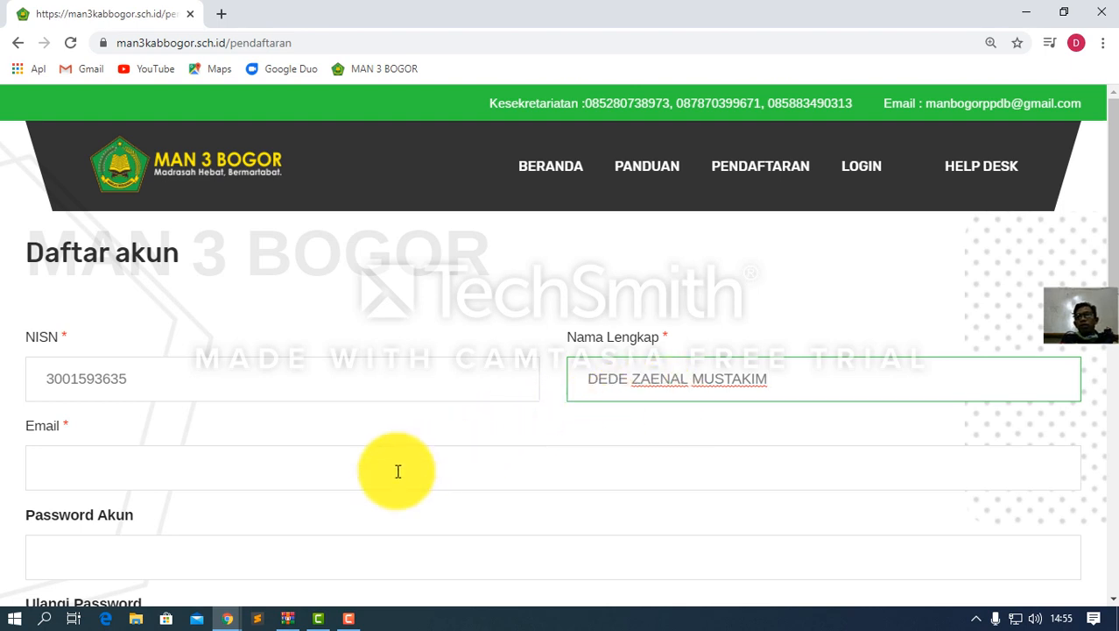
Type the applicant's full name in capitals into Nama Lengkap
{"action": "left_click", "coordinate": [150, 476]}
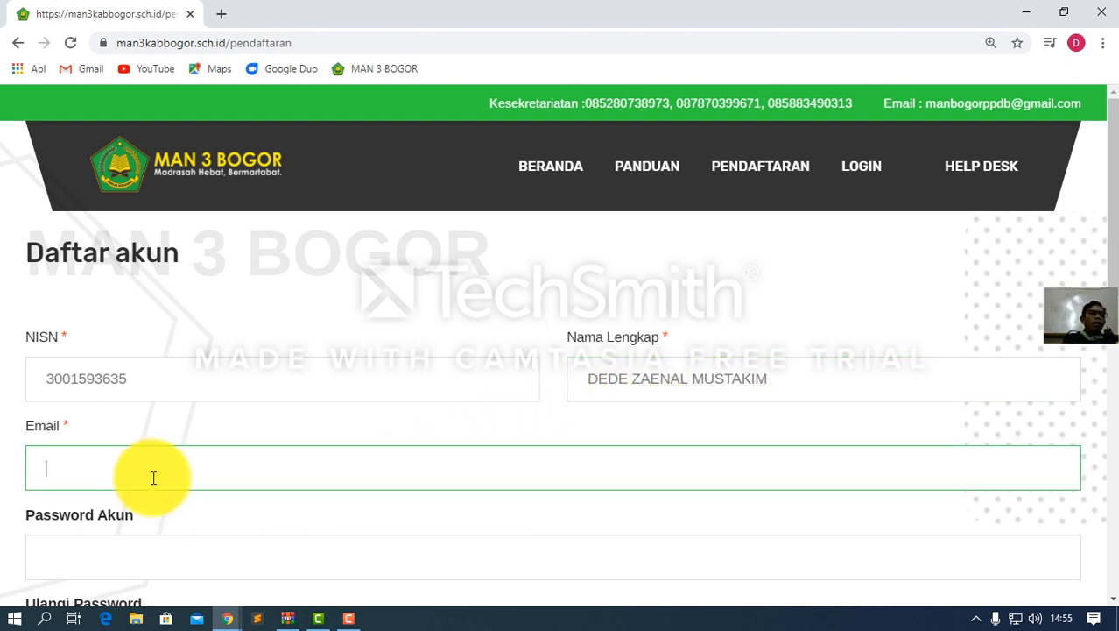
{"action": "scroll", "coordinate": [167, 473], "scroll_direction": "down", "scroll_amount": 1}
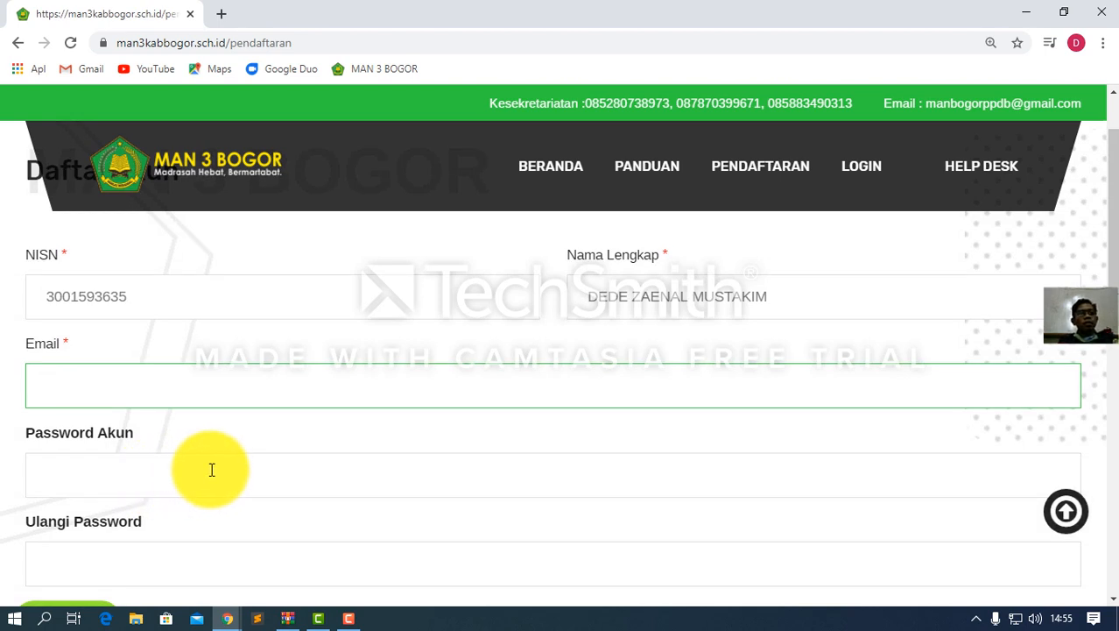
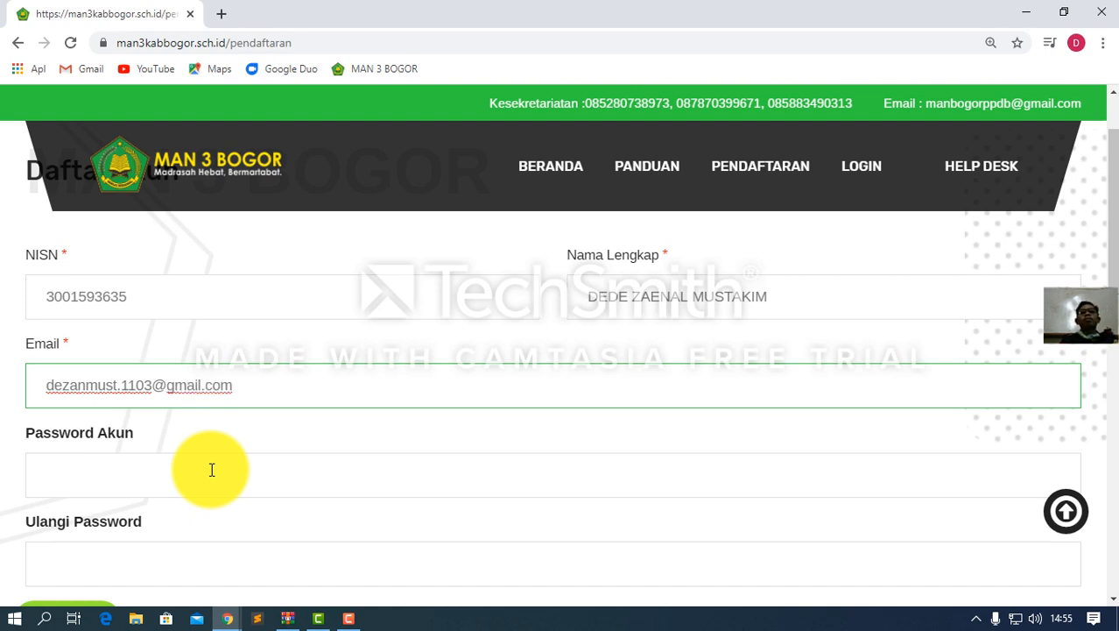
{"action": "left_click", "coordinate": [197, 477]}
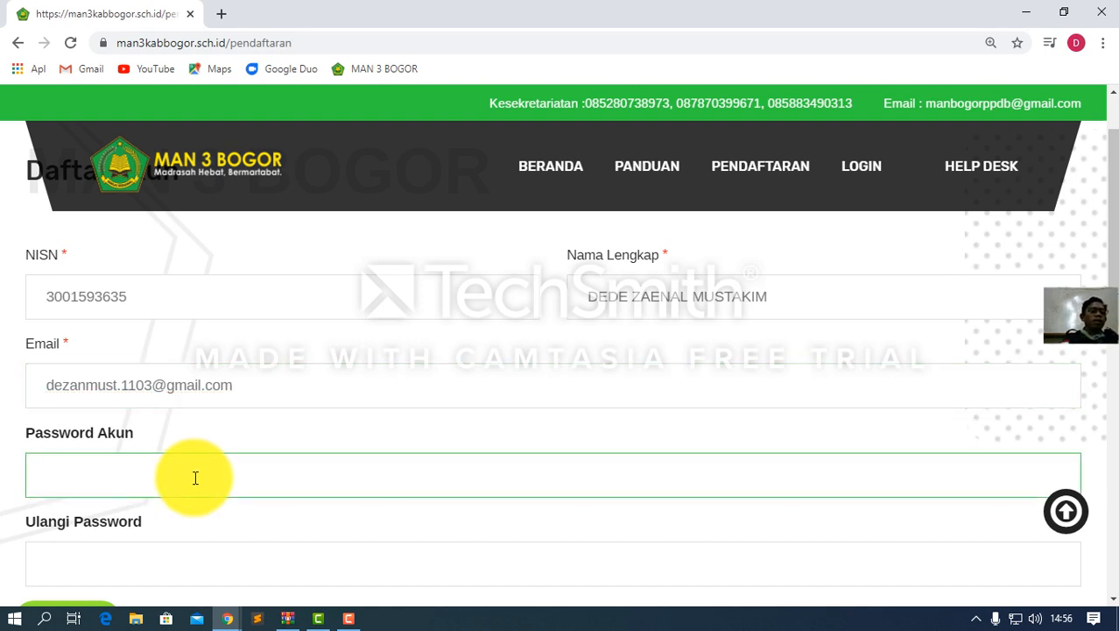
Enter an 8-character account password in Password Akun and repeat it in Ulangi Password
{"action": "type", "text": "*****"}
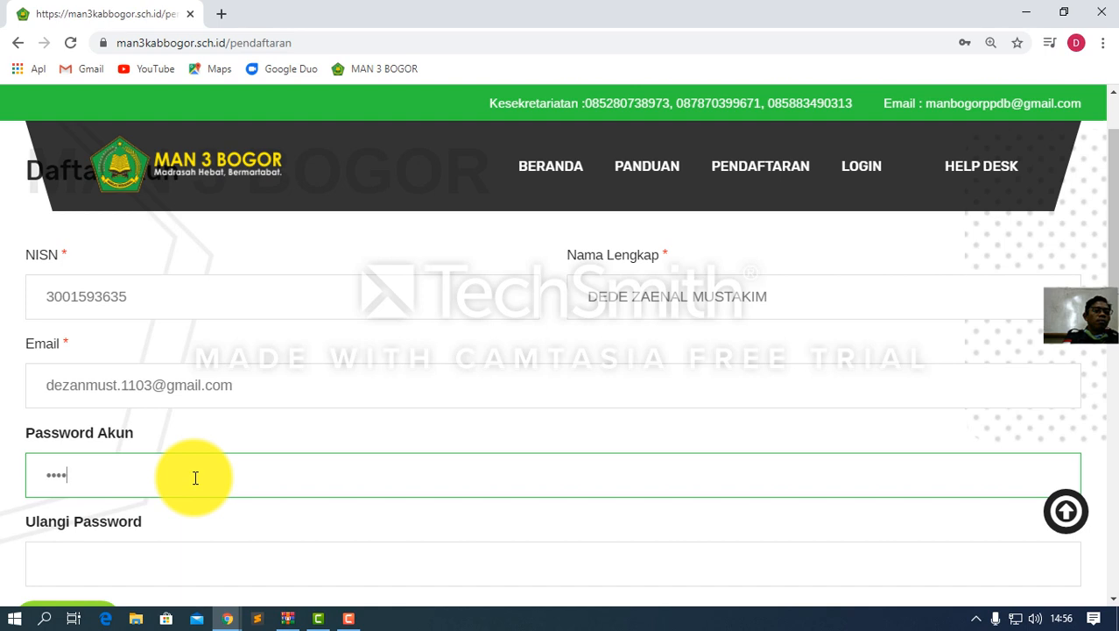
{"action": "type", "text": "****"}
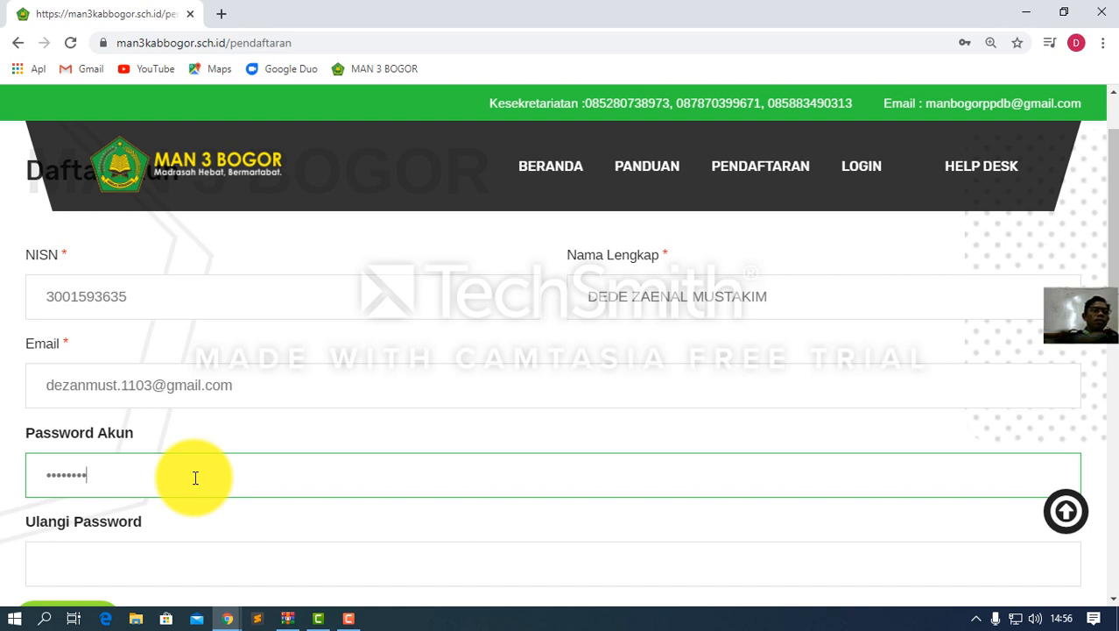
{"action": "type", "text": "*****"}
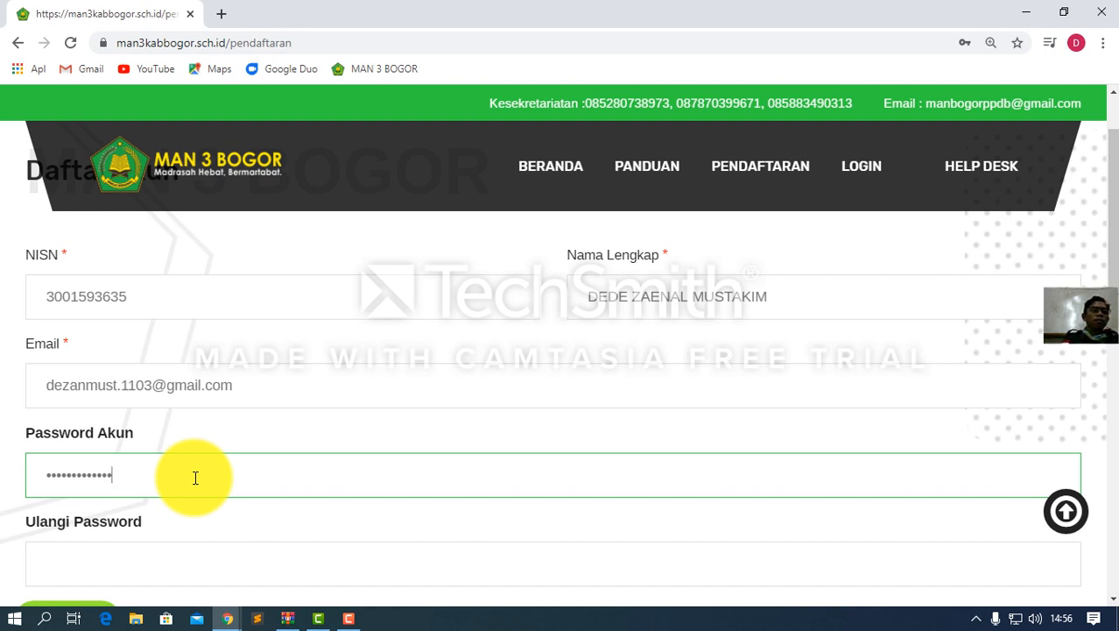
{"action": "type", "text": "**"}
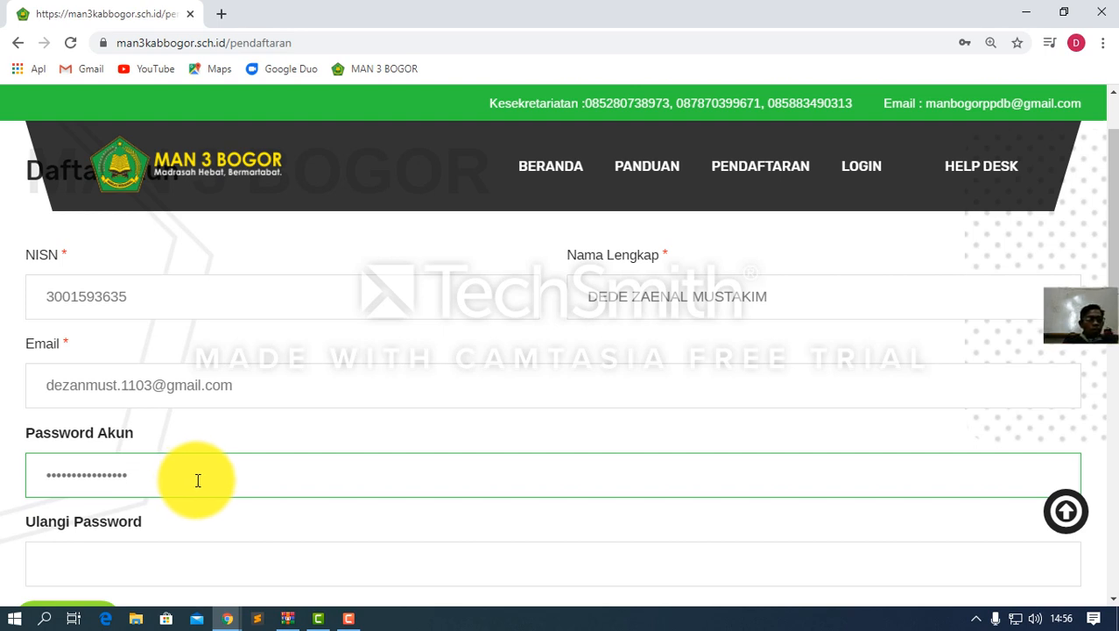
{"action": "left_click_drag", "start_coordinate": [162, 479], "coordinate": [26, 506]}
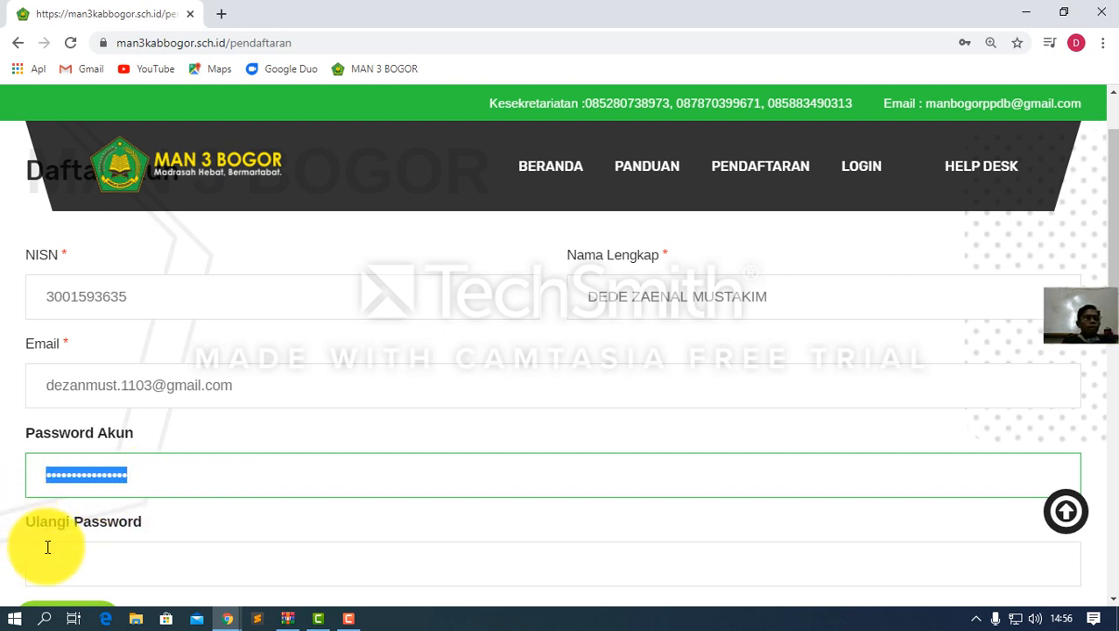
{"action": "type", "text": "•••••"}
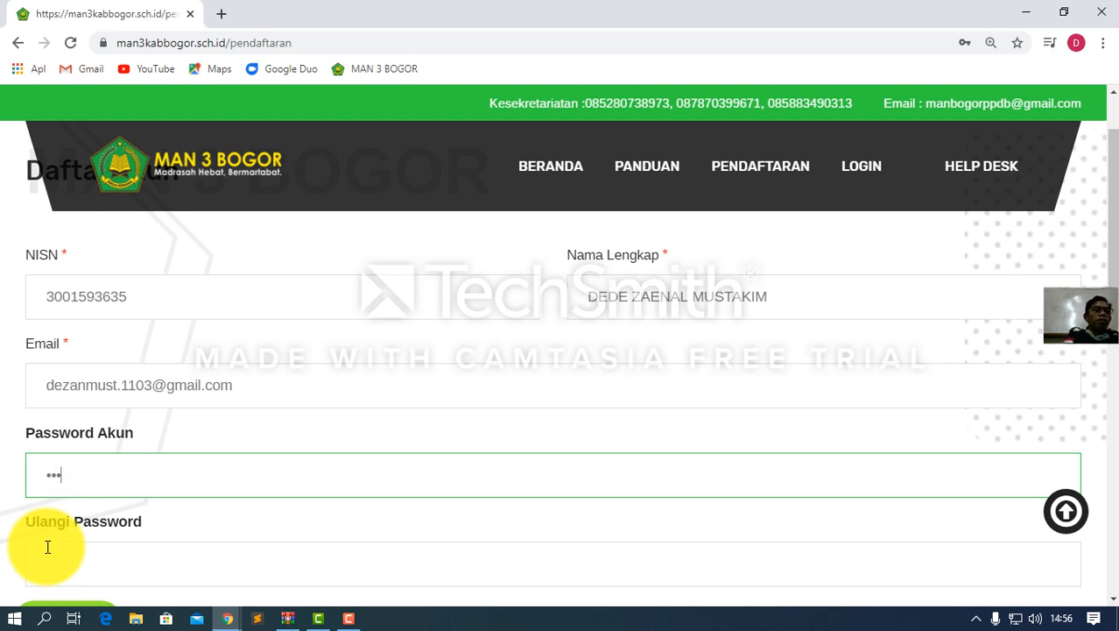
{"action": "type", "text": "•••"}
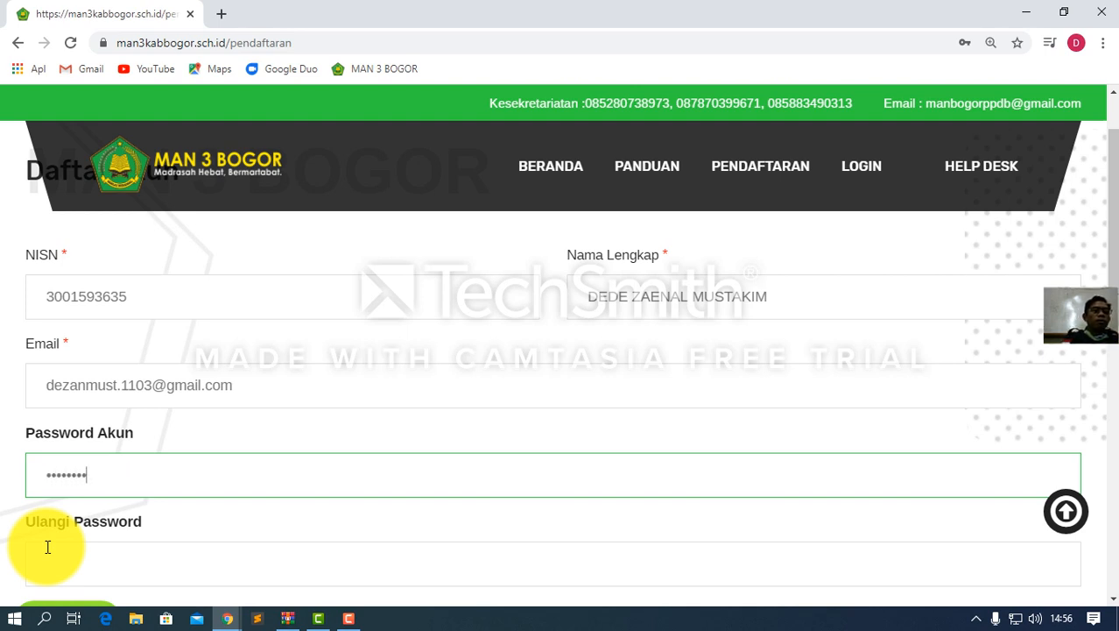
{"action": "left_click", "coordinate": [47, 547]}
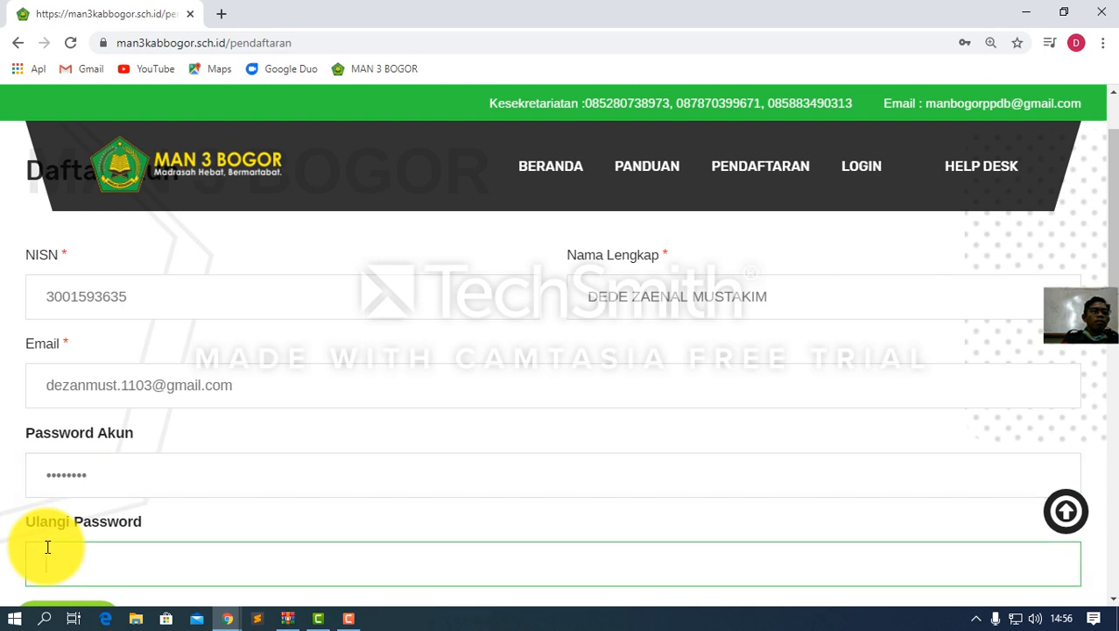
{"action": "type", "text": "••••••••"}
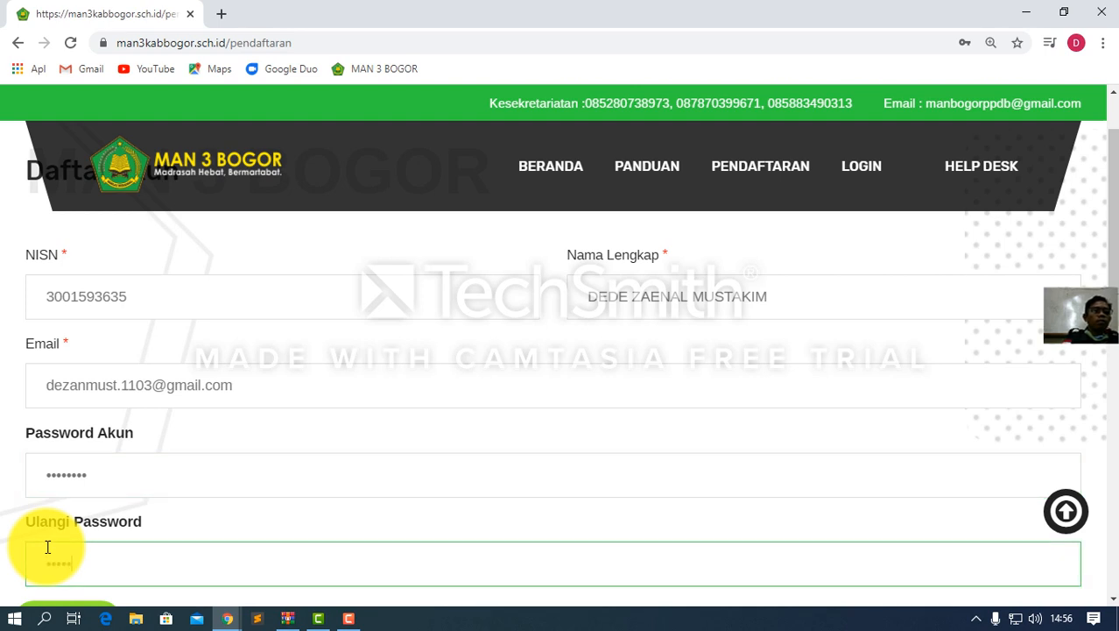
{"action": "type", "text": "•"}
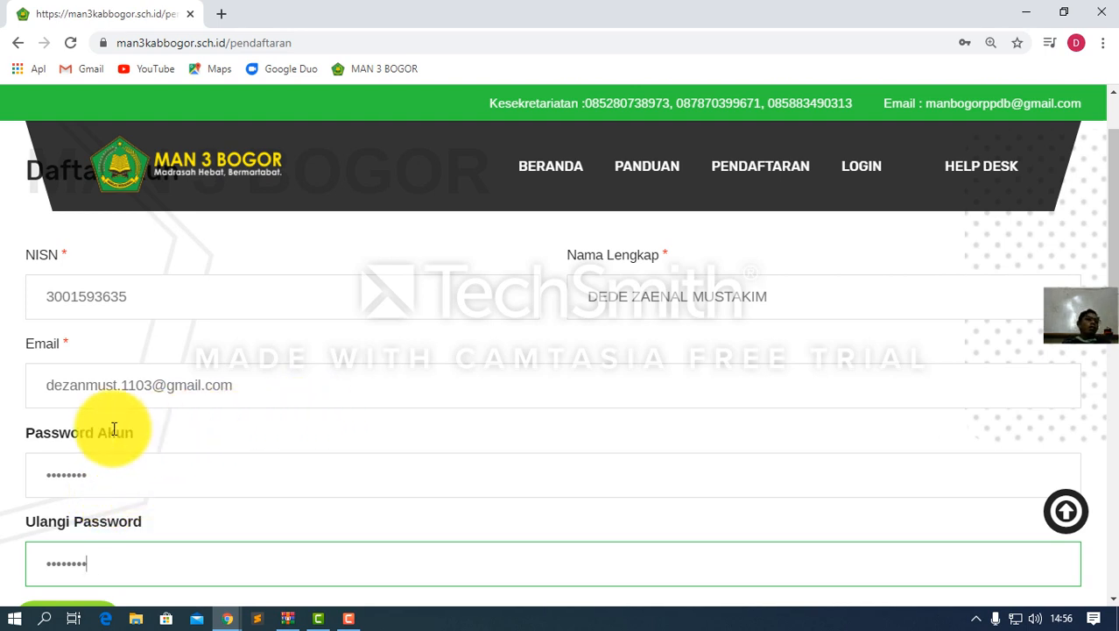
Review the entered e-mail address, then submit the form with Daftar
{"action": "left_click", "coordinate": [49, 389]}
{"action": "left_click_drag", "start_coordinate": [48, 390], "coordinate": [263, 383]}
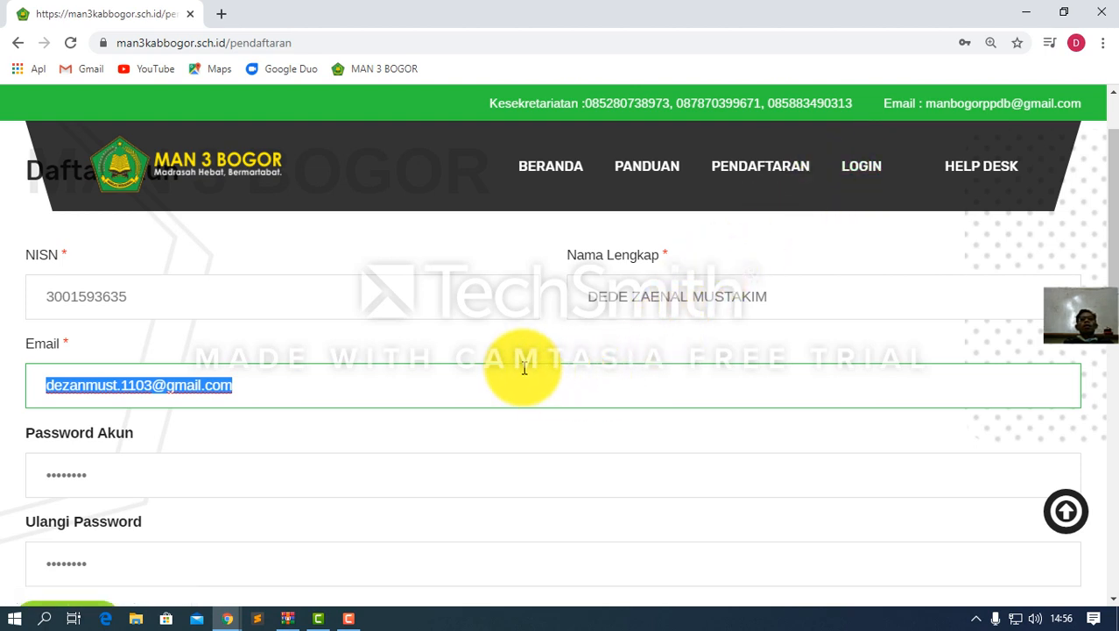
{"action": "scroll", "coordinate": [491, 400], "scroll_direction": "down", "scroll_amount": 1}
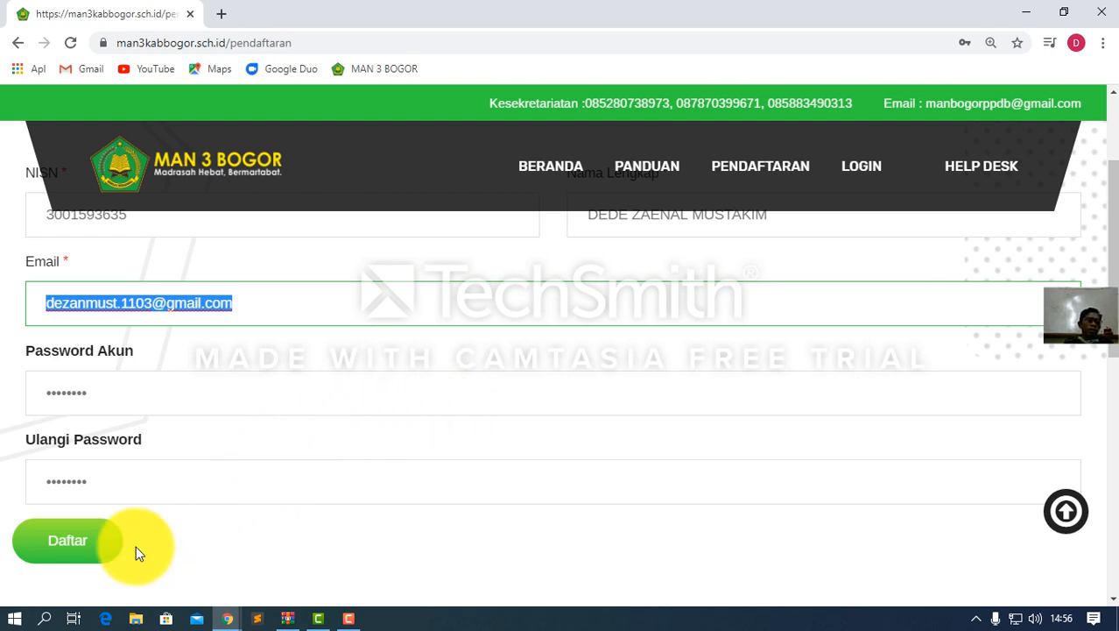
{"action": "scroll", "coordinate": [376, 357], "scroll_direction": "up", "scroll_amount": 2}
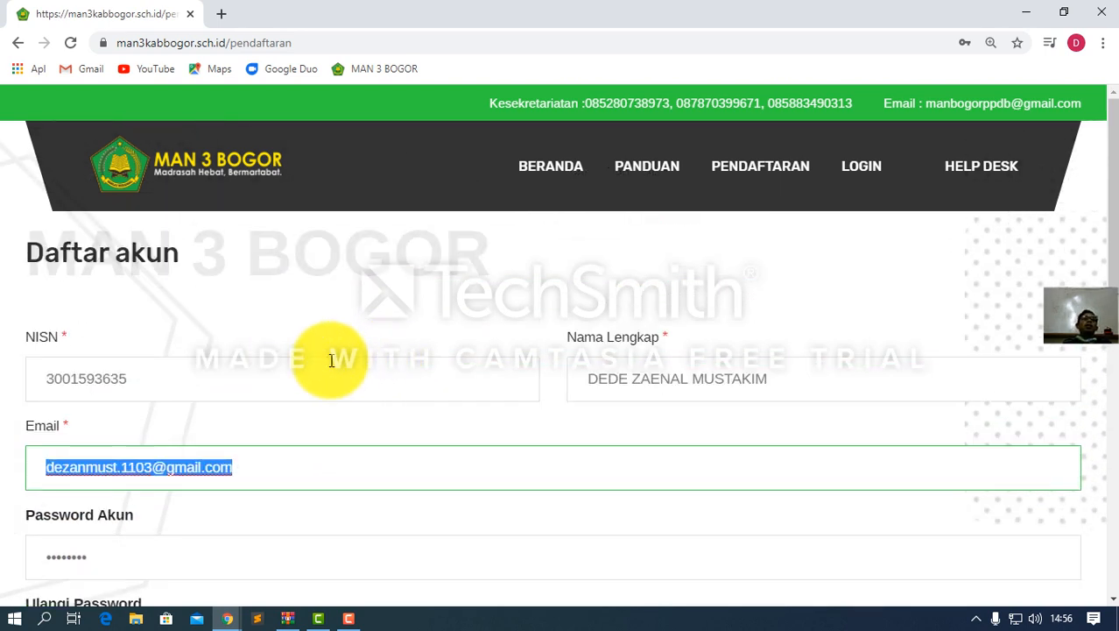
{"action": "scroll", "coordinate": [331, 360], "scroll_direction": "down", "scroll_amount": 3}
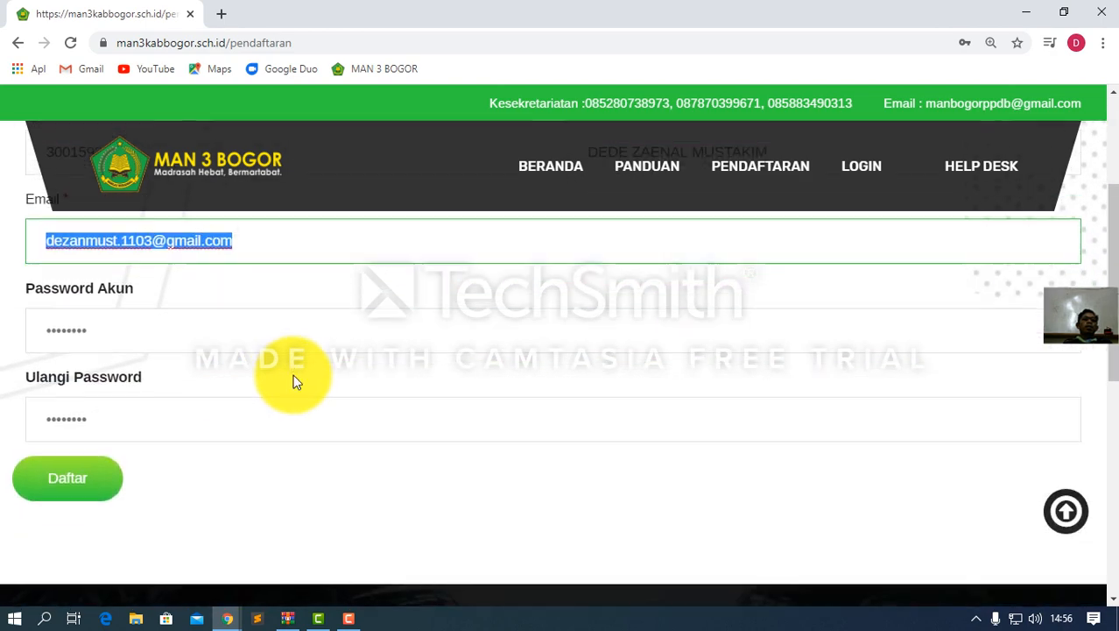
{"action": "scroll", "coordinate": [294, 381], "scroll_direction": "up", "scroll_amount": 1}
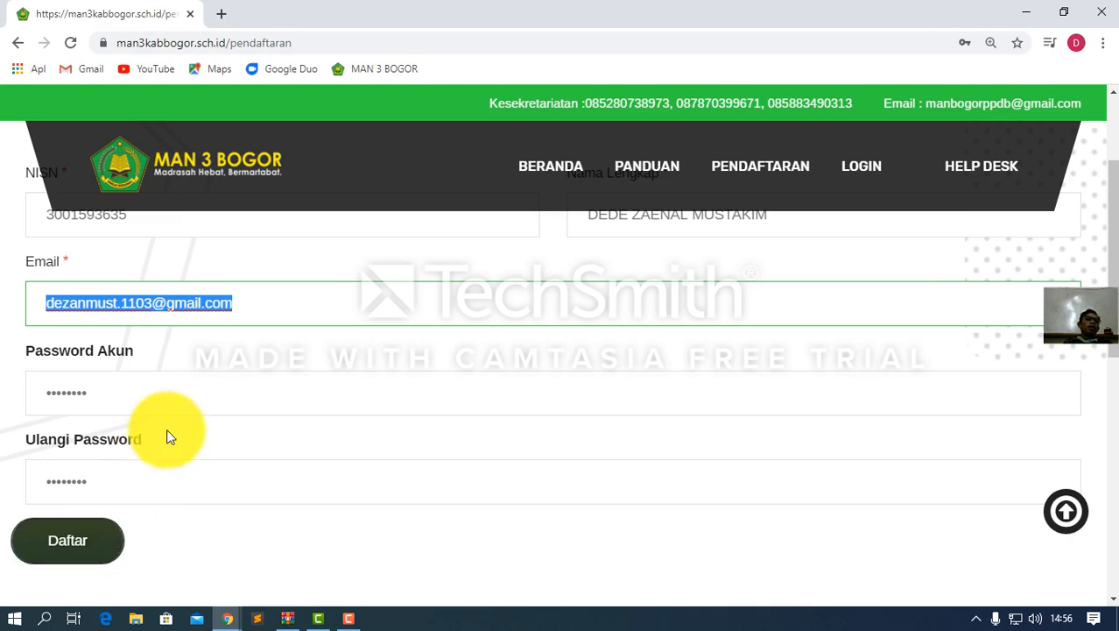
{"action": "left_click", "coordinate": [243, 308]}
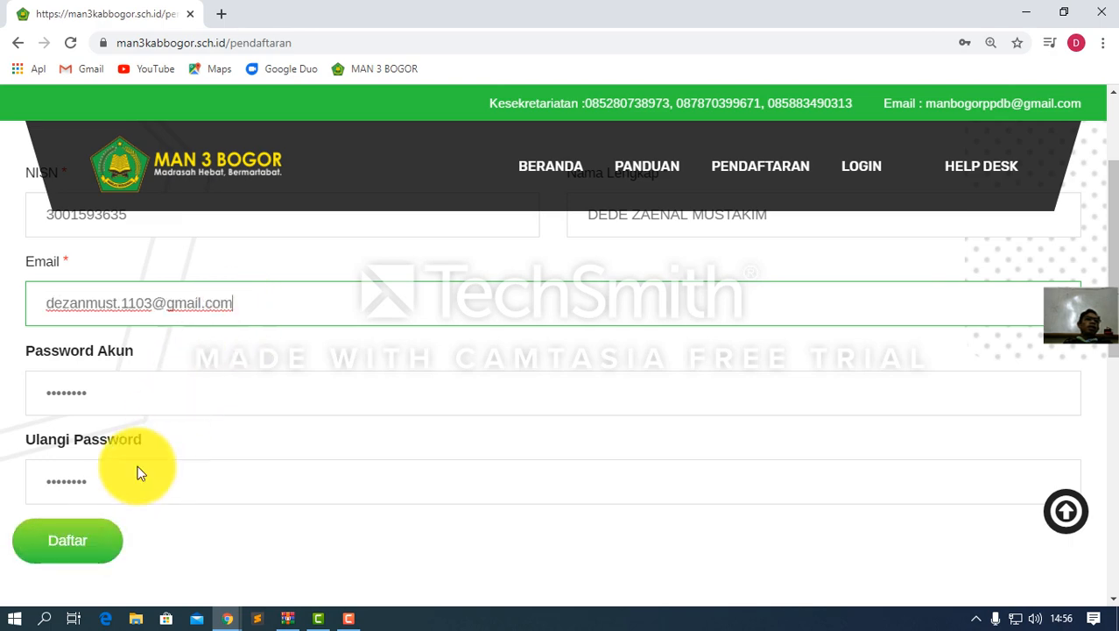
{"action": "left_click", "coordinate": [87, 551]}
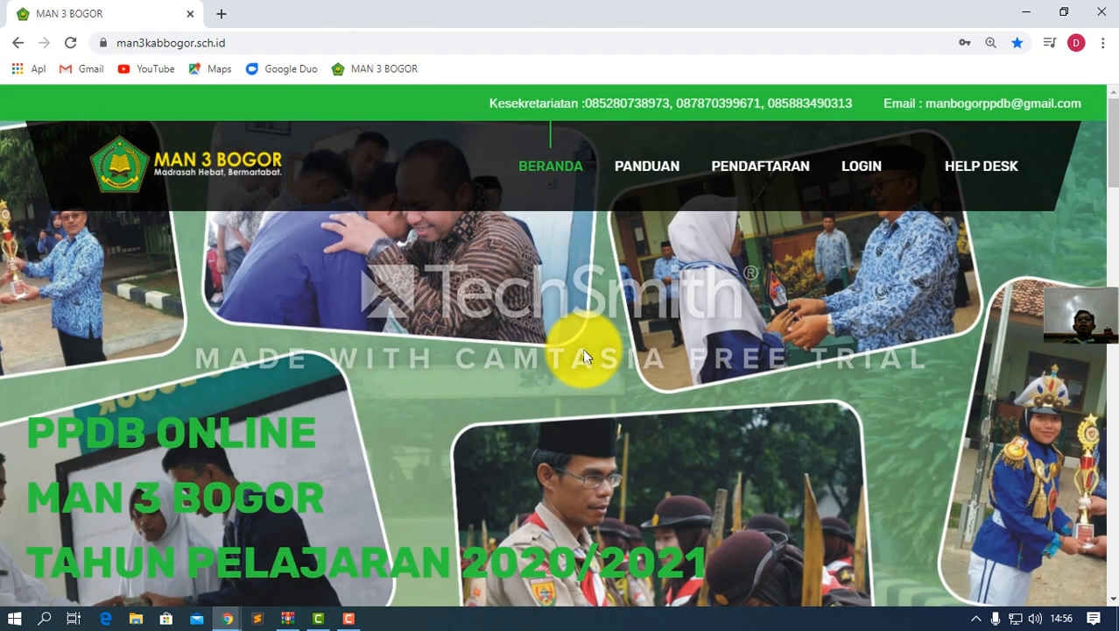
Log in to the PPDB portal with the new account's e-mail address and password
{"action": "left_click", "coordinate": [852, 168]}
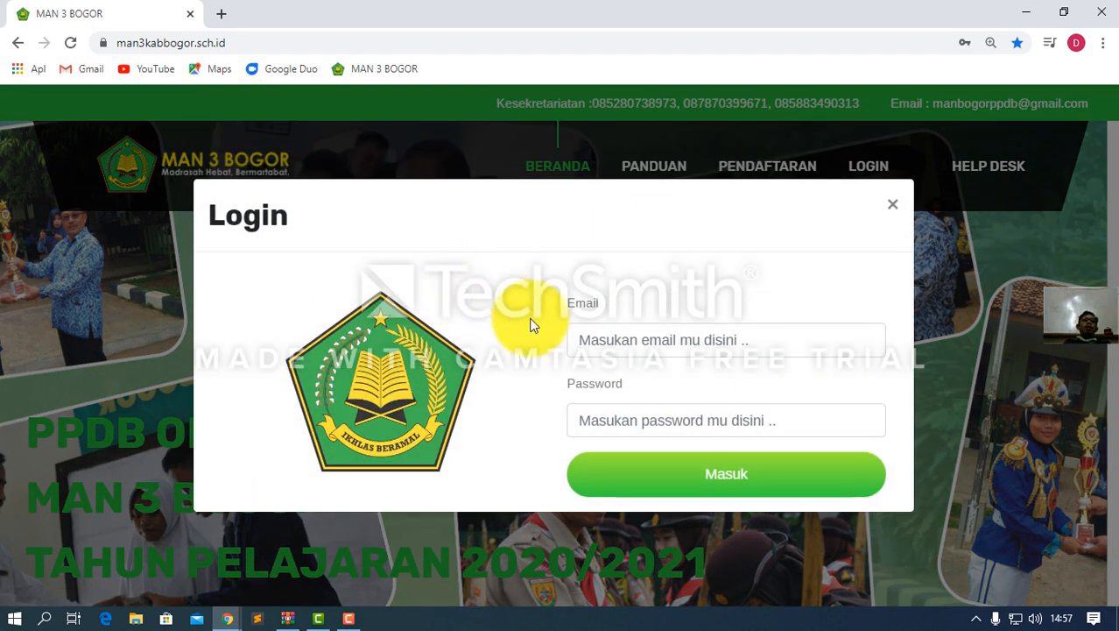
{"action": "left_click", "coordinate": [603, 338]}
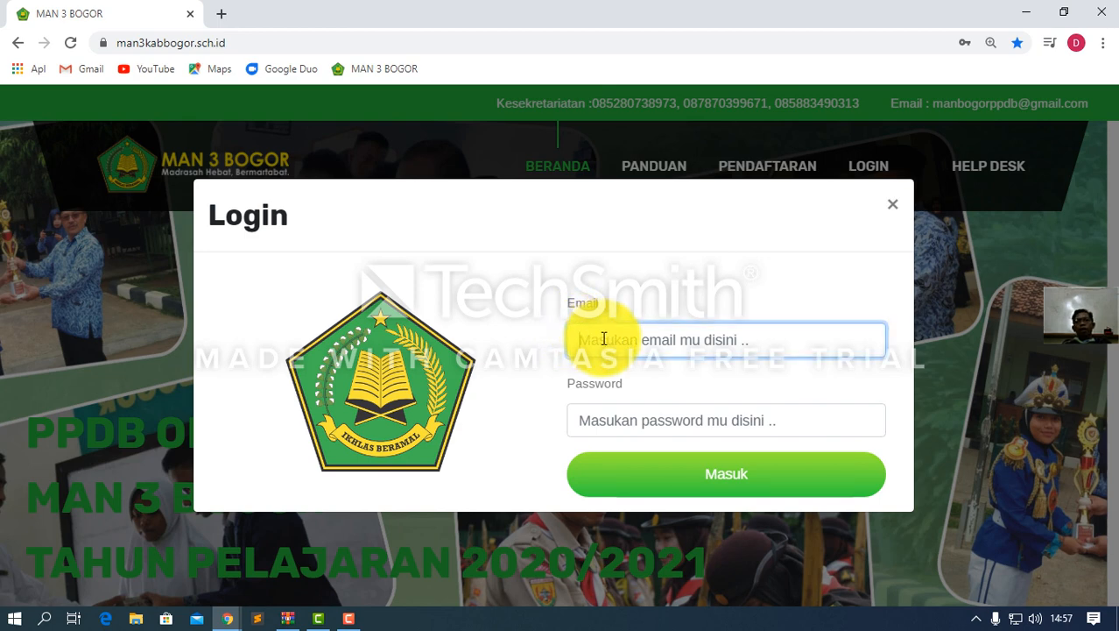
{"action": "key", "text": "ctrl+v"}
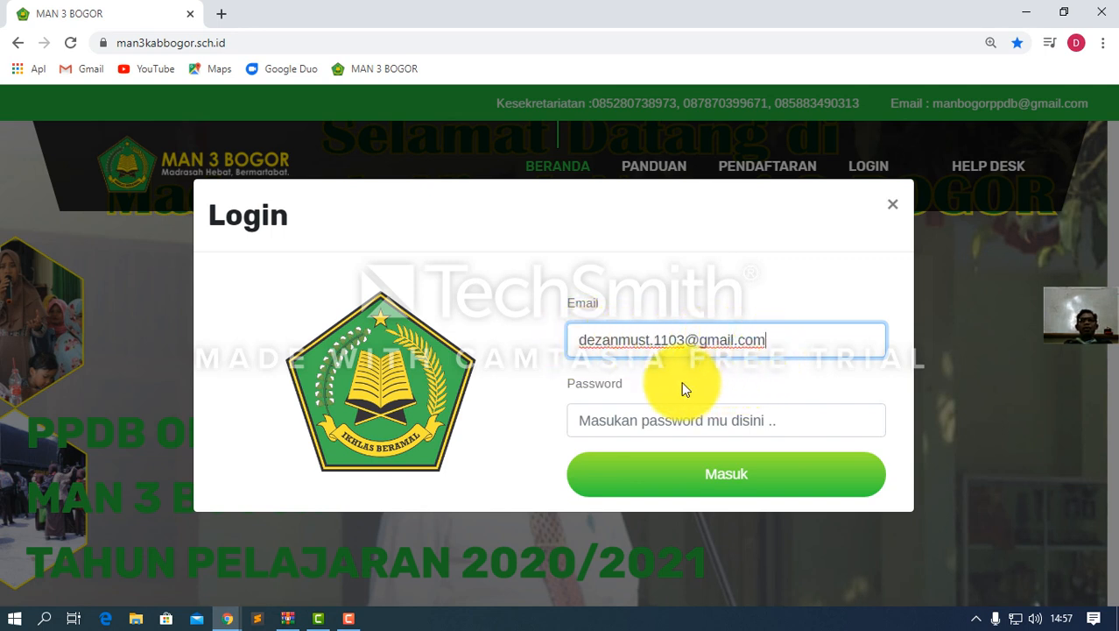
{"action": "left_click", "coordinate": [599, 424]}
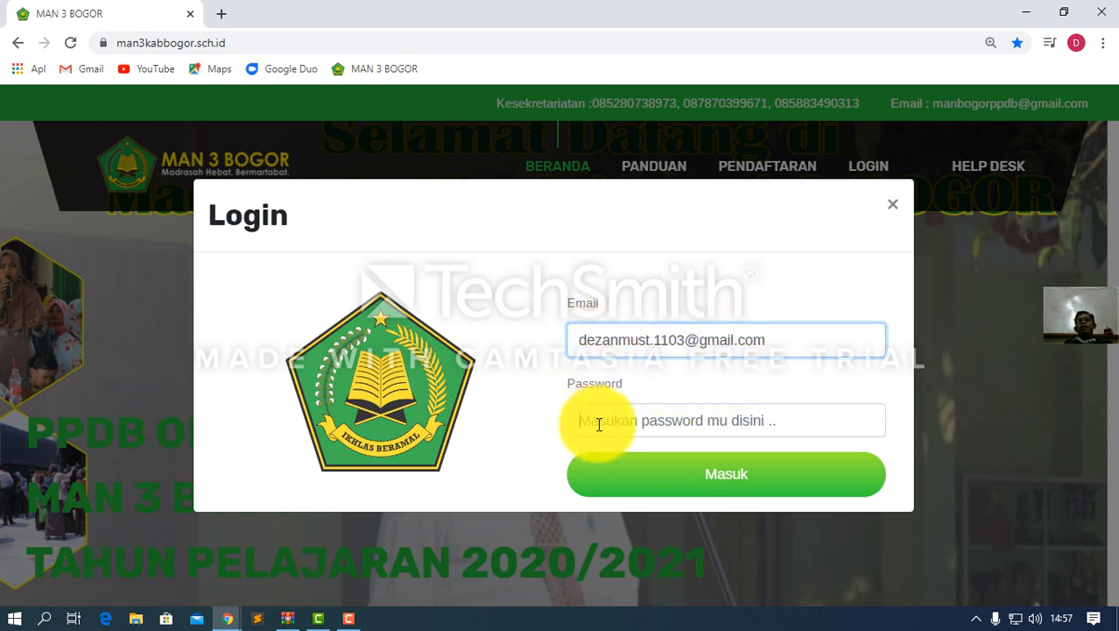
{"action": "type", "text": "•••"}
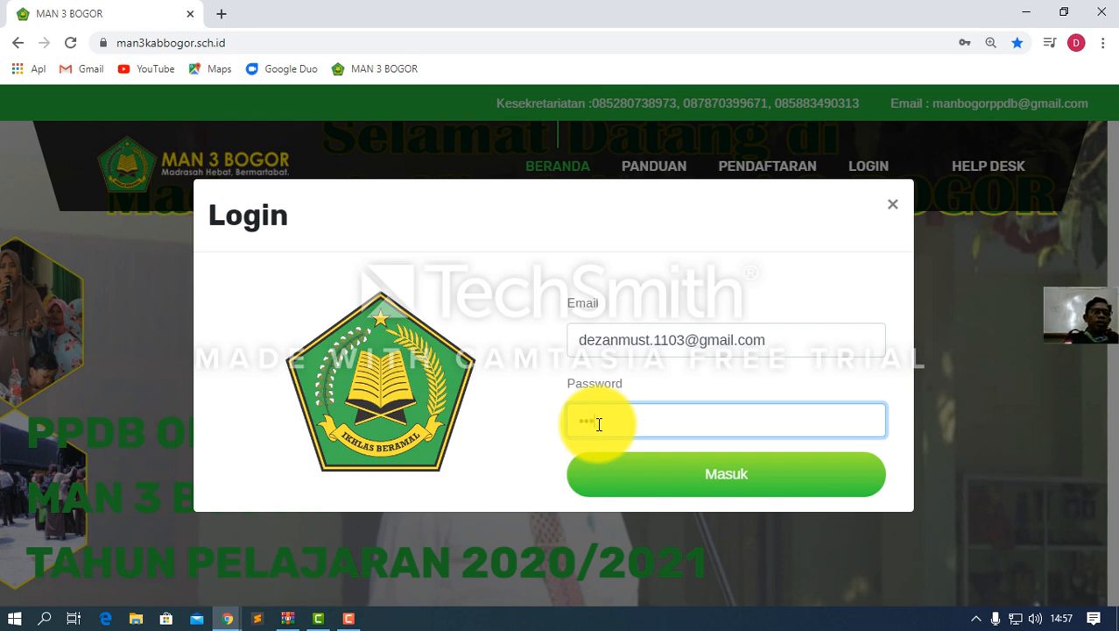
{"action": "type", "text": "••••"}
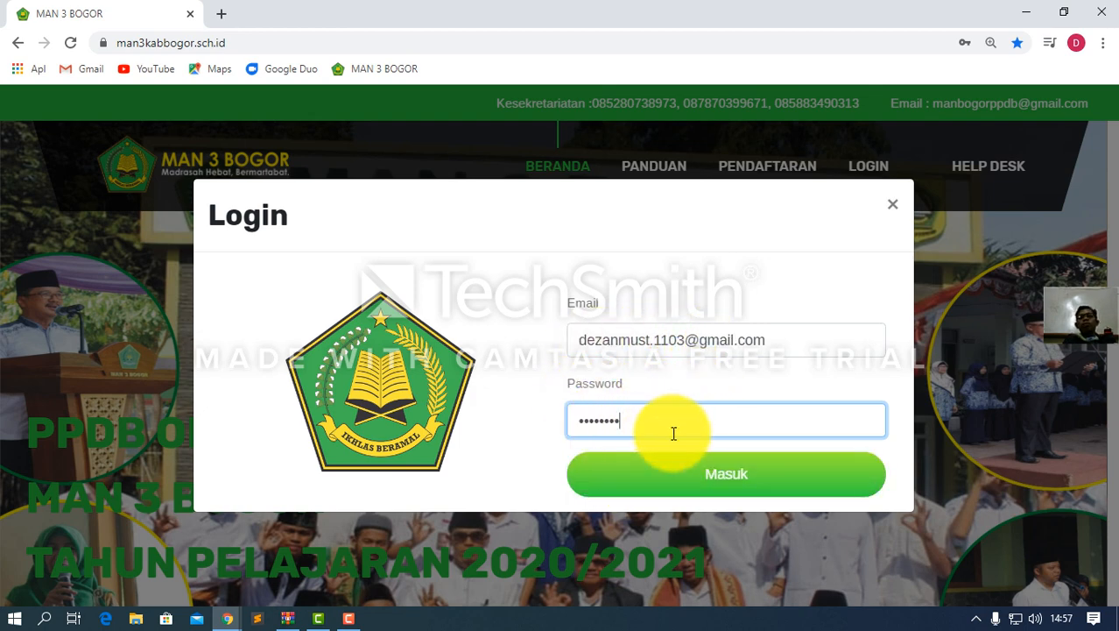
{"action": "left_click", "coordinate": [678, 487]}
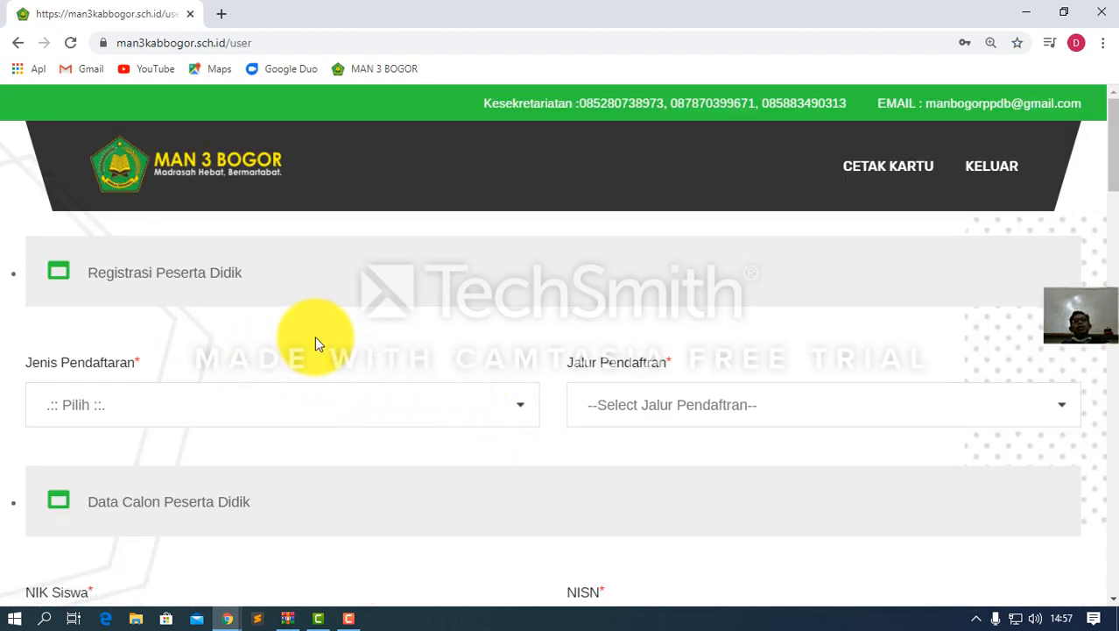
Scroll through the whole registration form, then open the Jenis Pendaftaran dropdown
{"action": "scroll", "coordinate": [315, 342], "scroll_direction": "down", "scroll_amount": 5}
{"action": "scroll", "coordinate": [315, 343], "scroll_direction": "down", "scroll_amount": 20}
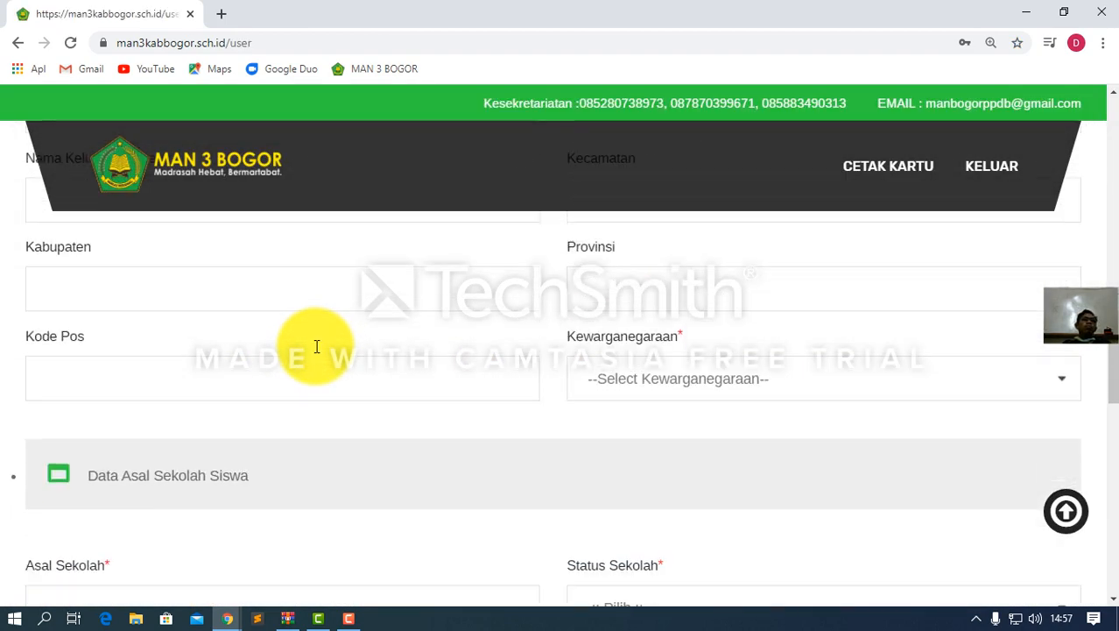
{"action": "scroll", "coordinate": [316, 346], "scroll_direction": "down", "scroll_amount": 2}
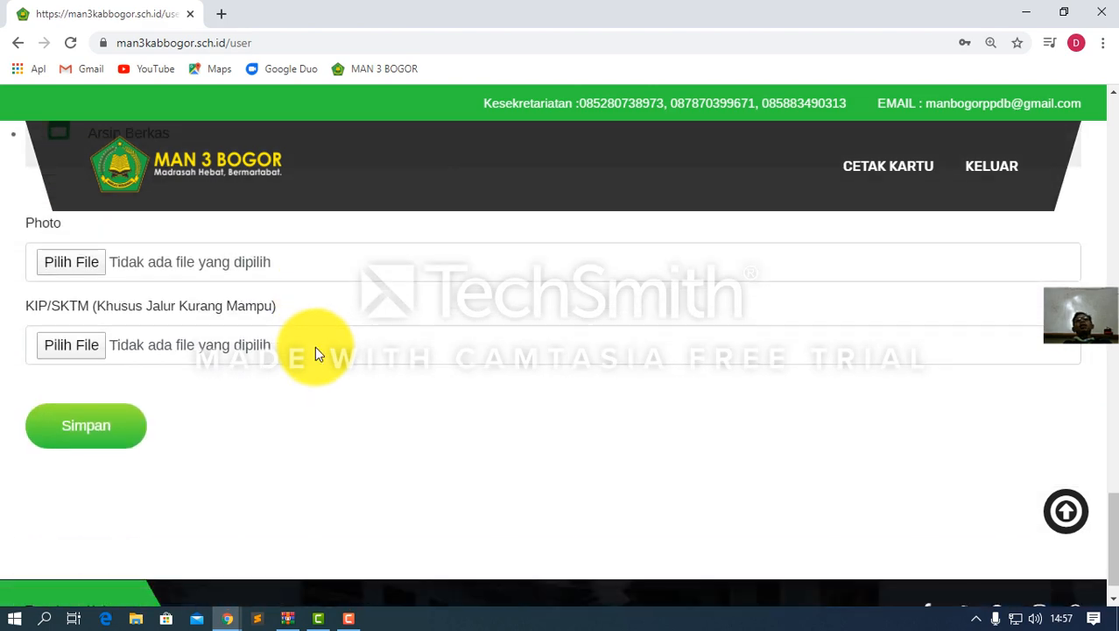
{"action": "scroll", "coordinate": [315, 346], "scroll_direction": "up", "scroll_amount": 6}
{"action": "scroll", "coordinate": [315, 346], "scroll_direction": "up", "scroll_amount": 15}
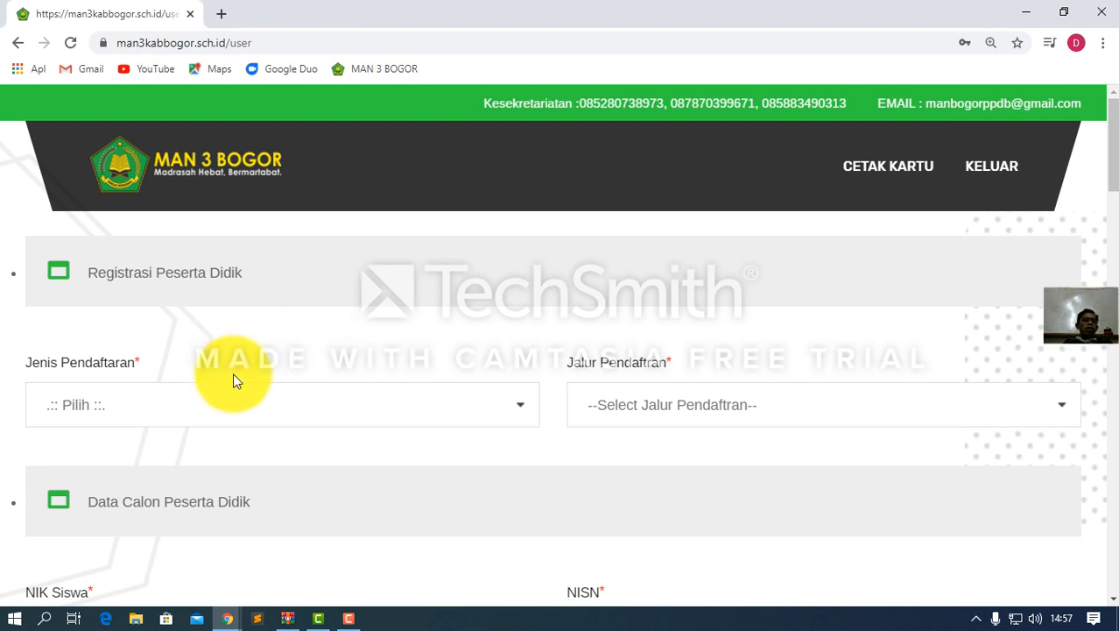
{"action": "left_click", "coordinate": [184, 417]}
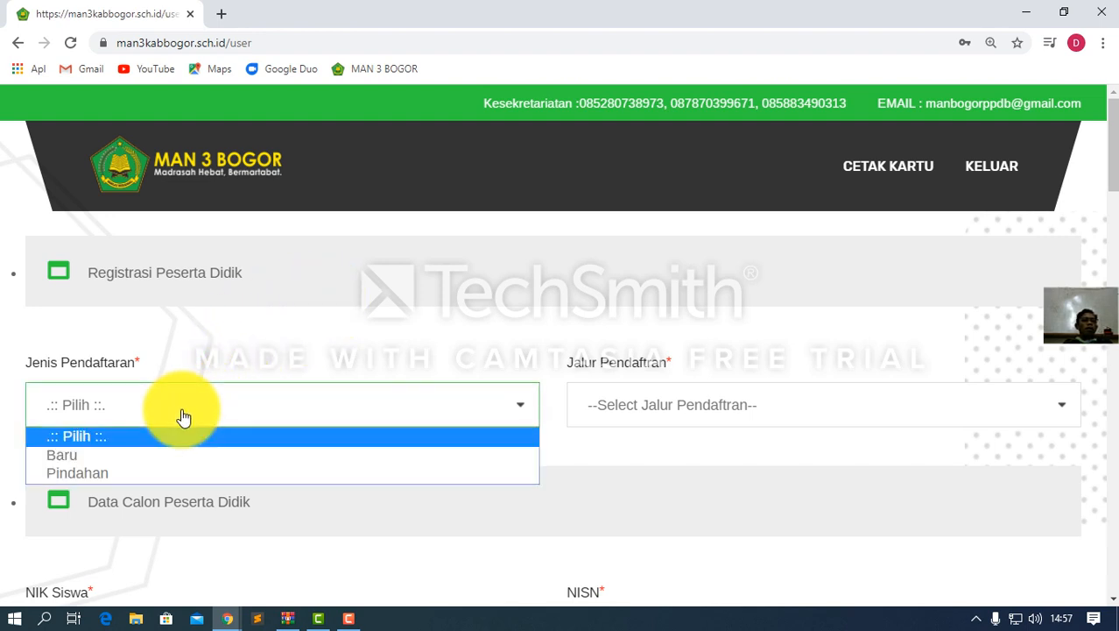
Choose Baru for Jenis Pendaftaran and Reguler (Umum) for Jalur Pendaftran
{"action": "left_click", "coordinate": [90, 455]}
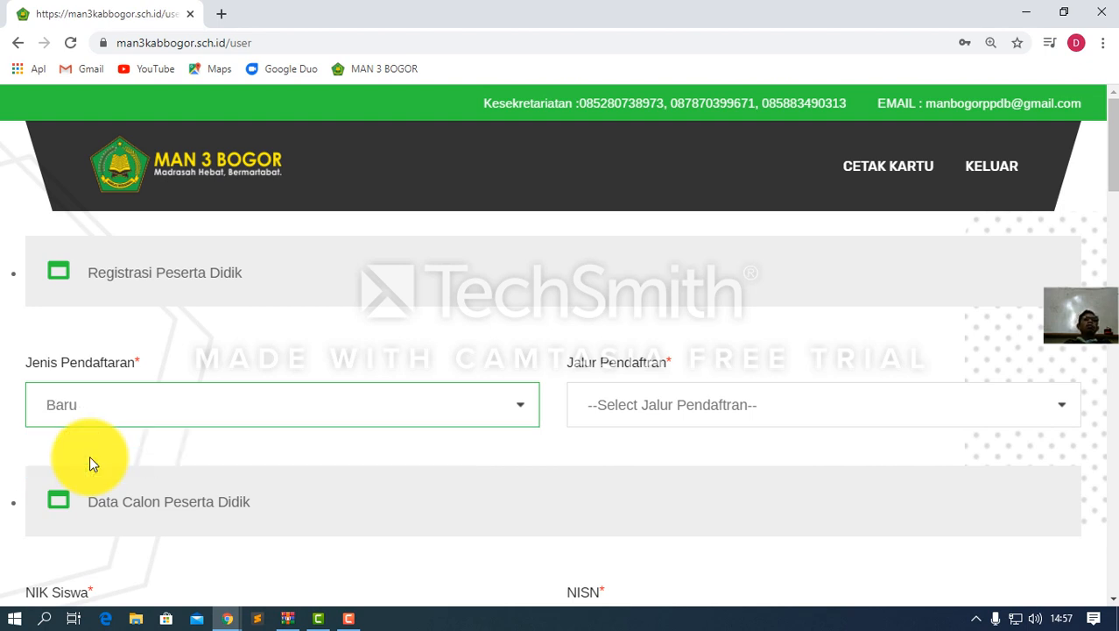
{"action": "left_click", "coordinate": [648, 408]}
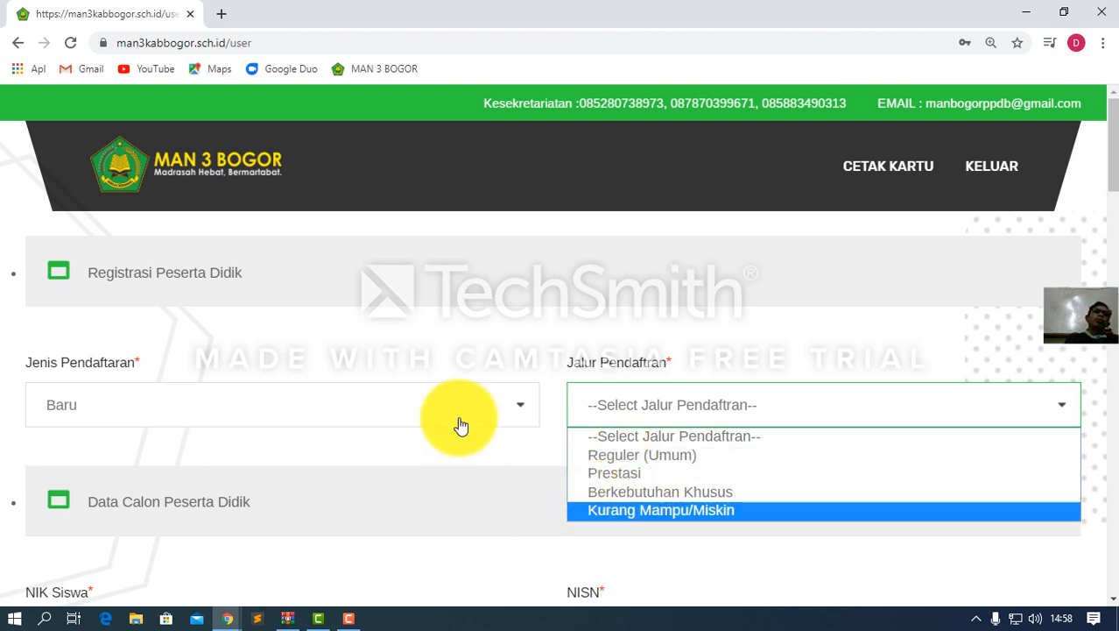
{"action": "left_click", "coordinate": [619, 458]}
{"action": "scroll", "coordinate": [440, 455], "scroll_direction": "down", "scroll_amount": 2}
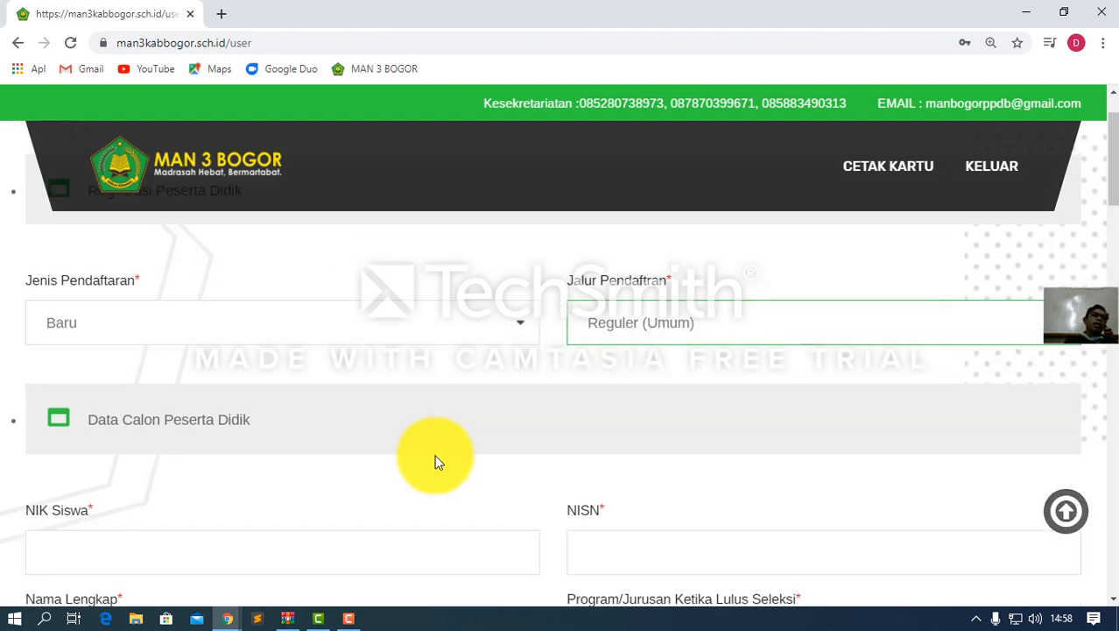
{"action": "scroll", "coordinate": [437, 461], "scroll_direction": "down", "scroll_amount": 1}
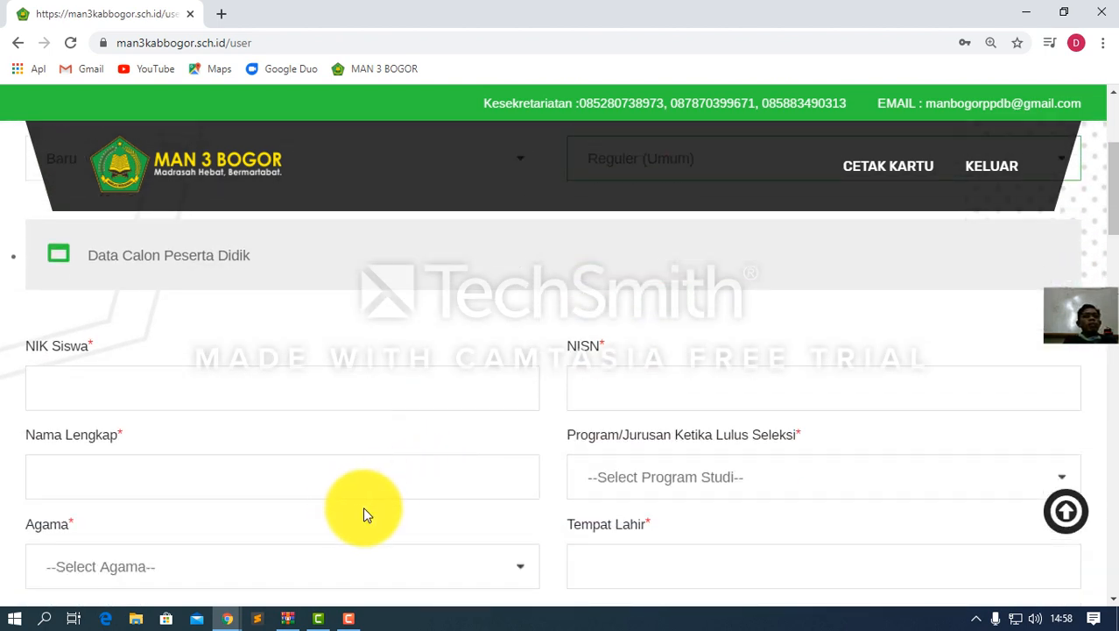
Enter the student's NIK and NISN, deleting the extra digit so the NISN has 10 digits
{"action": "left_click", "coordinate": [145, 390]}
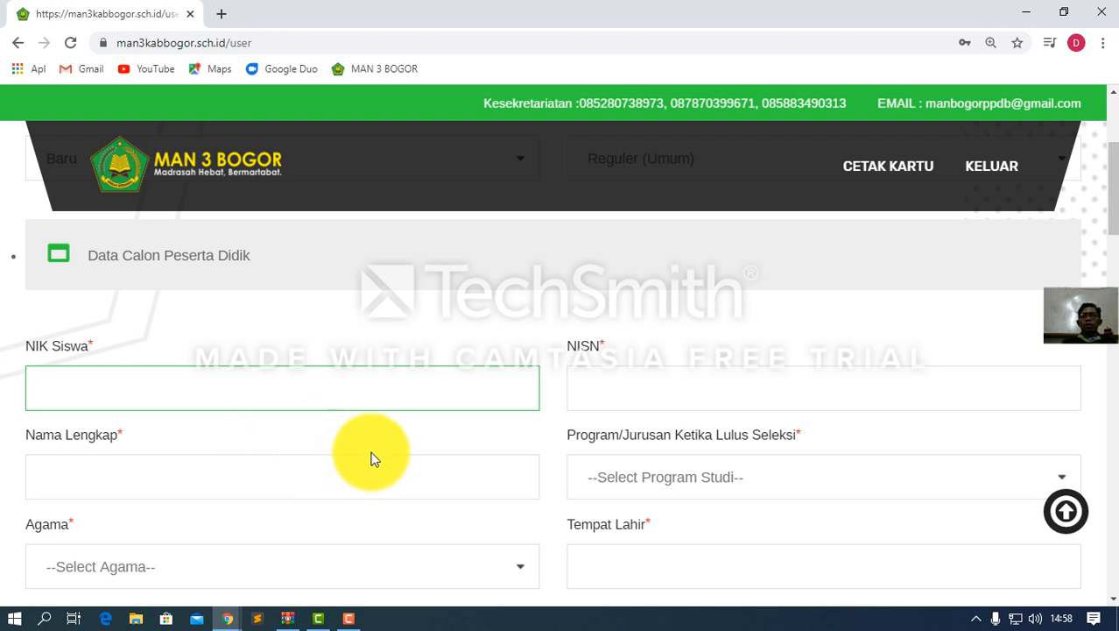
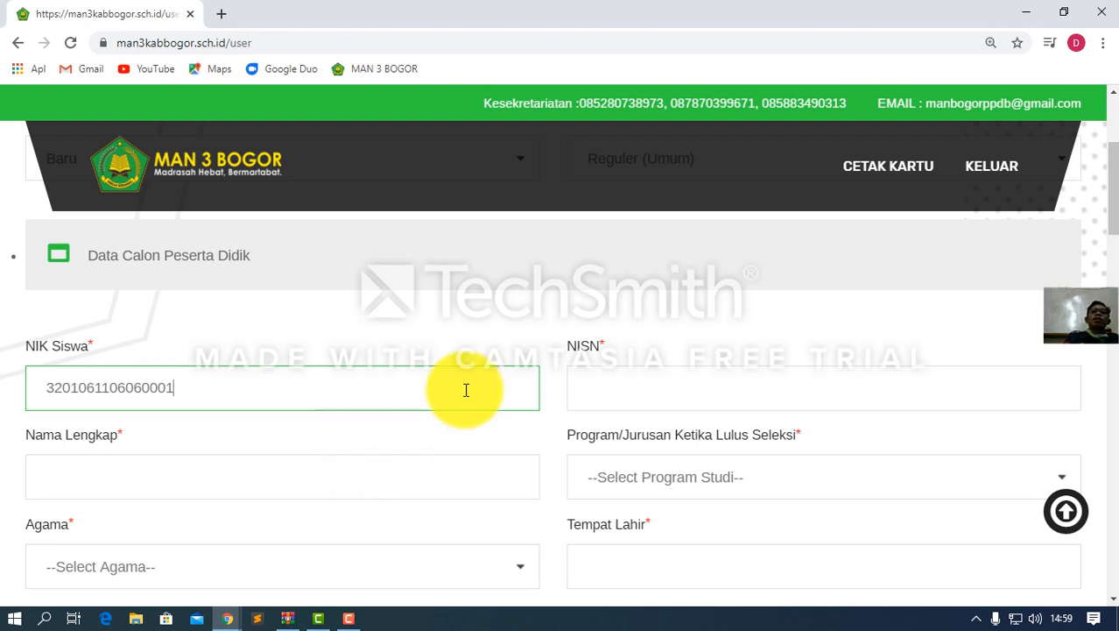
{"action": "left_click", "coordinate": [599, 394]}
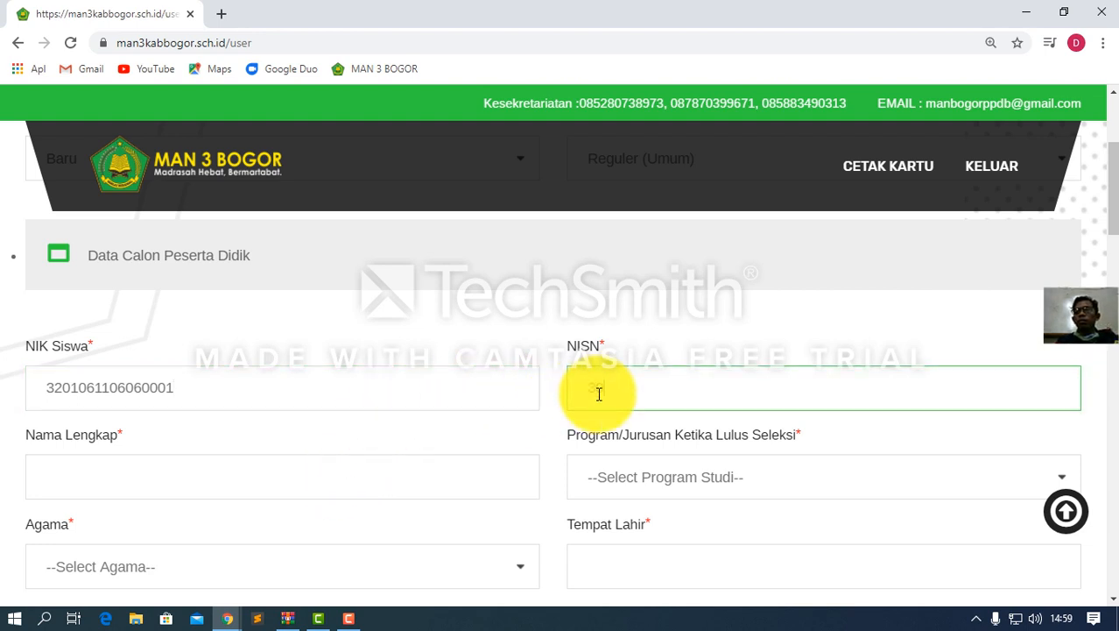
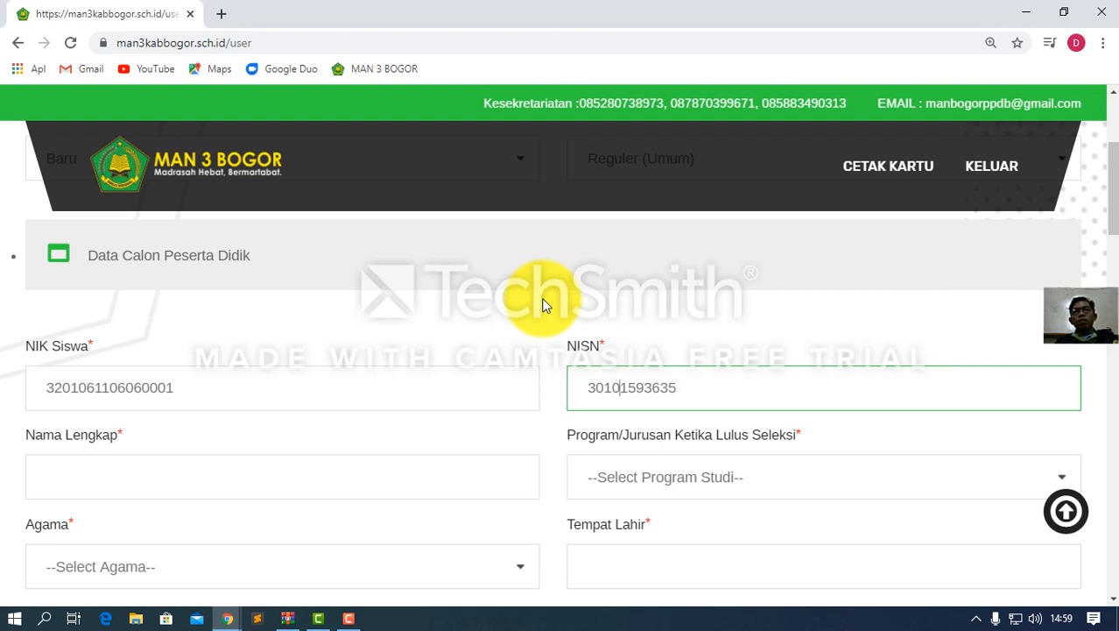
{"action": "key", "text": "Right"}
{"action": "key", "text": "Right"}
{"action": "key", "text": "Right"}
{"action": "key", "text": "Left"}
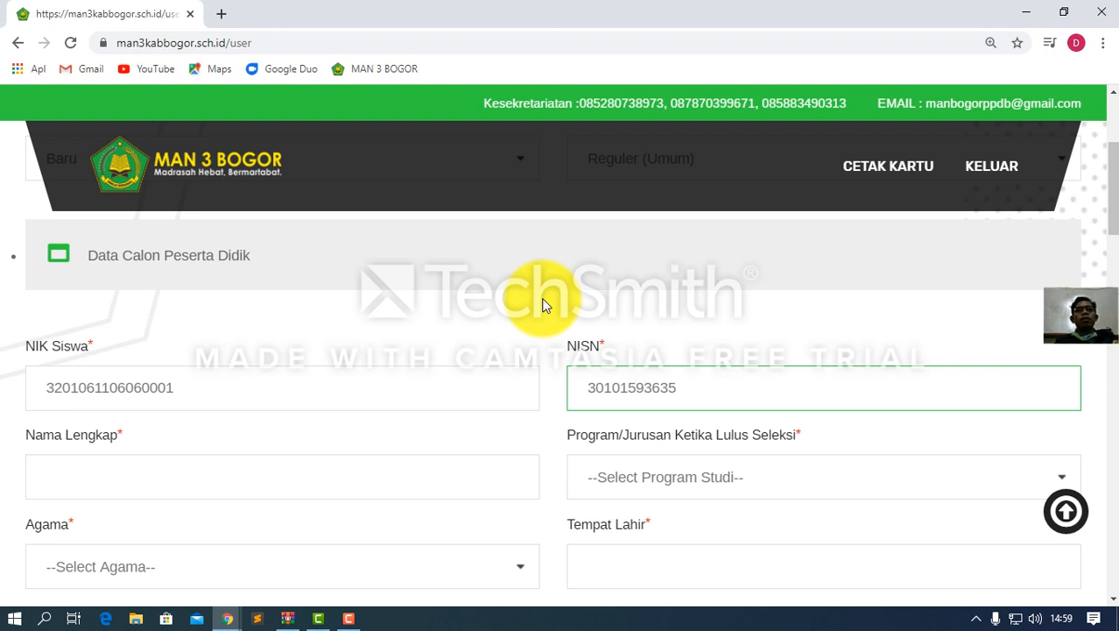
{"action": "key", "text": "BackSpace"}
{"action": "key", "text": "Right"}
{"action": "key", "text": "Right"}
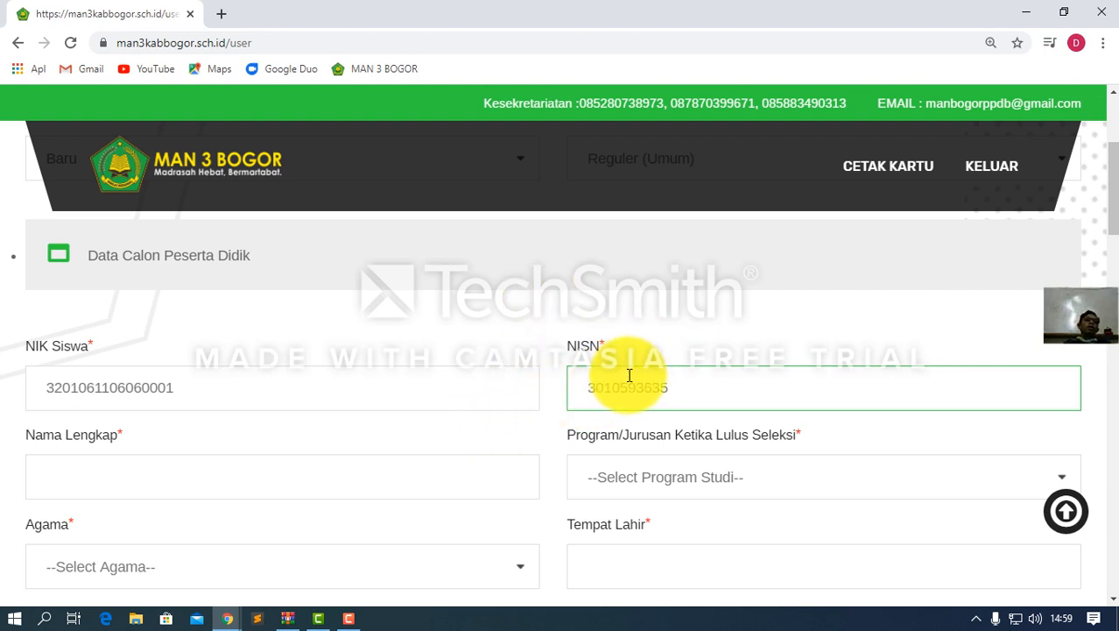
Type the student's full name into the Nama Lengkap field
{"action": "left_click", "coordinate": [209, 484]}
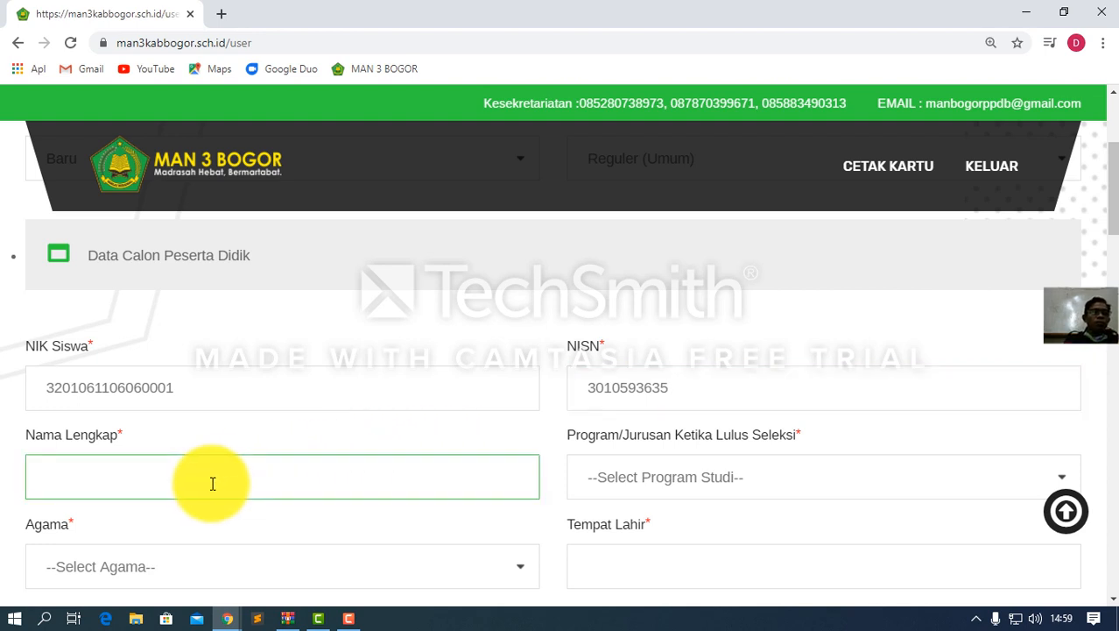
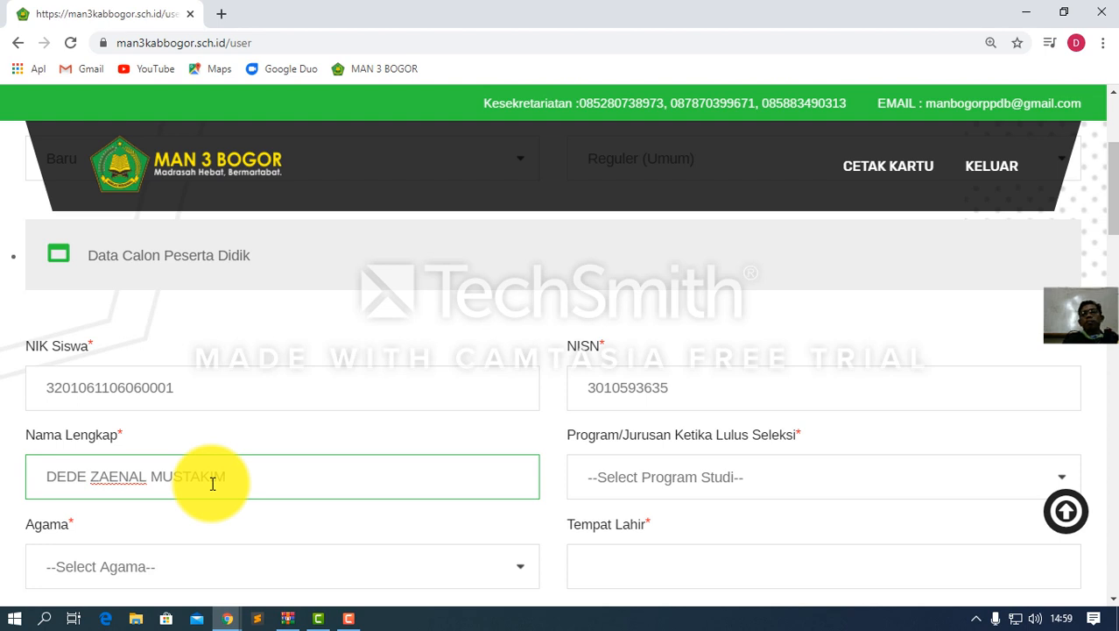
Pick IPS in the Program/Jurusan dropdown and Islam in the Agama dropdown
{"action": "left_click", "coordinate": [613, 480]}
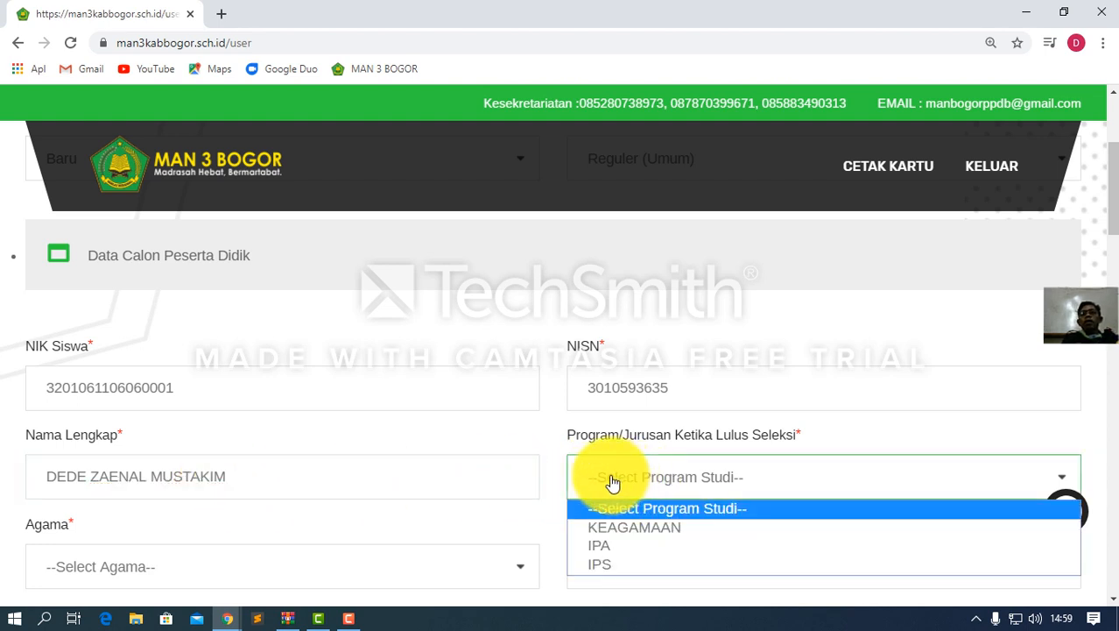
{"action": "scroll", "coordinate": [545, 482], "scroll_direction": "down", "scroll_amount": 1}
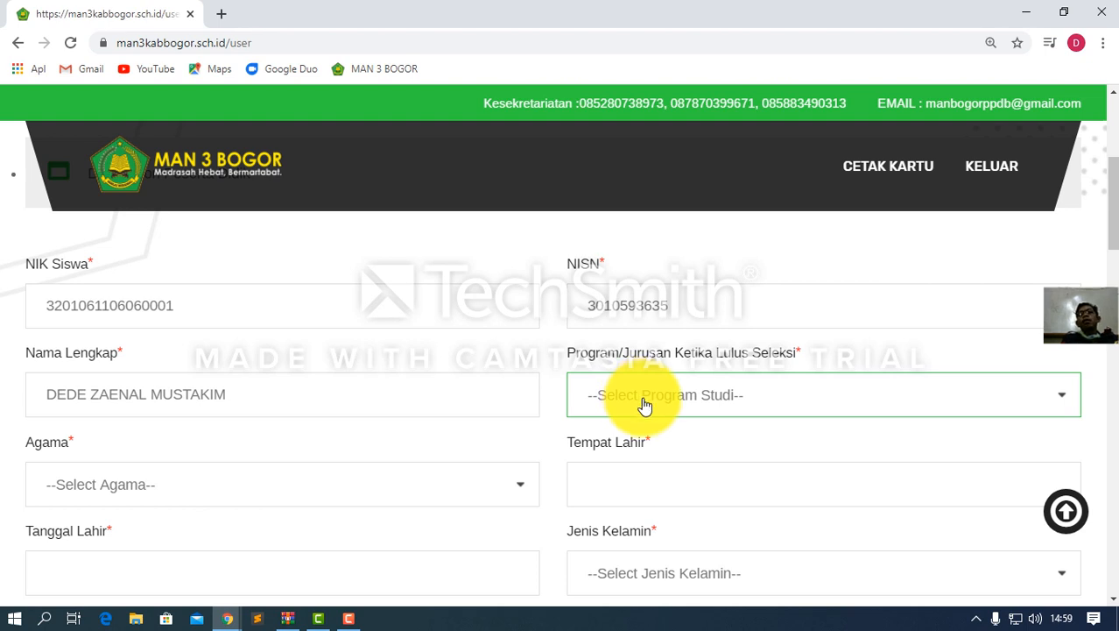
{"action": "left_click", "coordinate": [737, 405]}
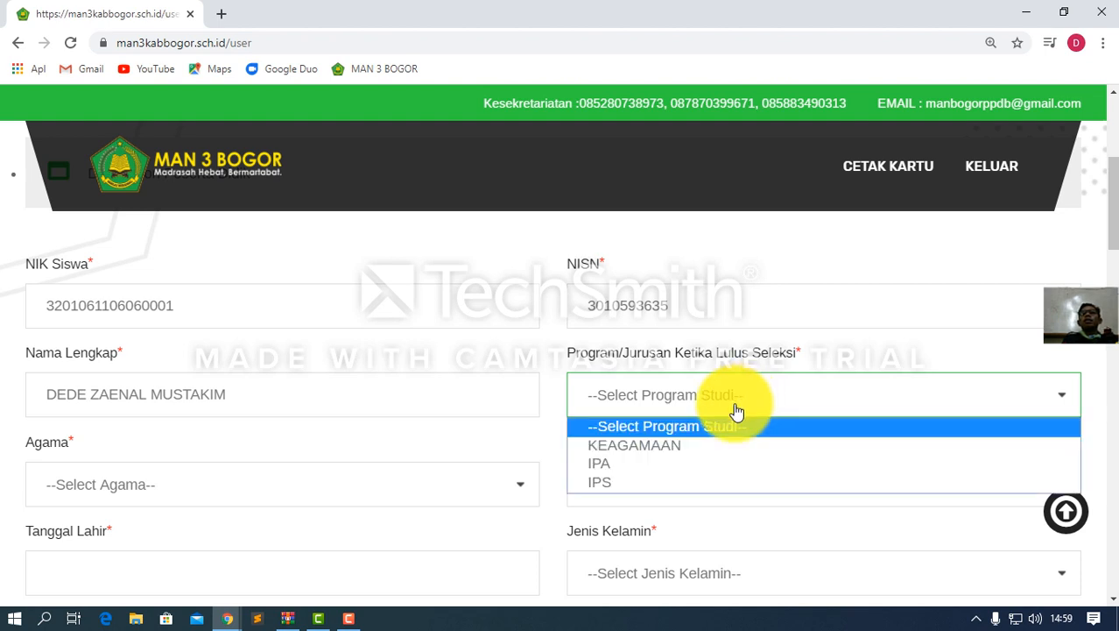
{"action": "left_click", "coordinate": [604, 483]}
{"action": "scroll", "coordinate": [623, 460], "scroll_direction": "down", "scroll_amount": 2}
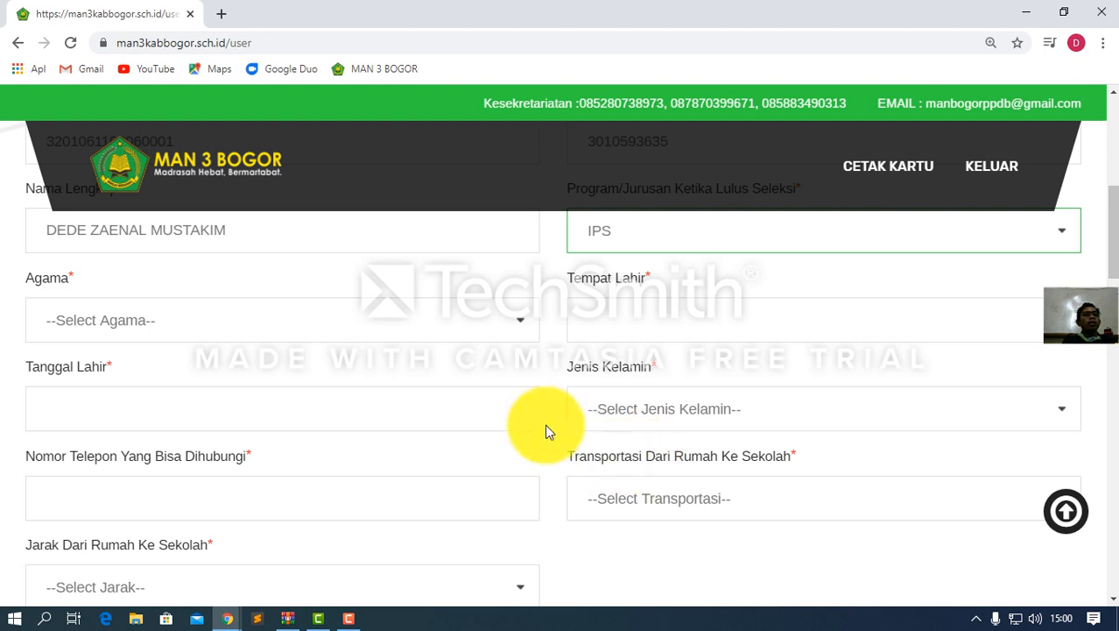
{"action": "left_click", "coordinate": [242, 322]}
{"action": "left_click", "coordinate": [134, 370]}
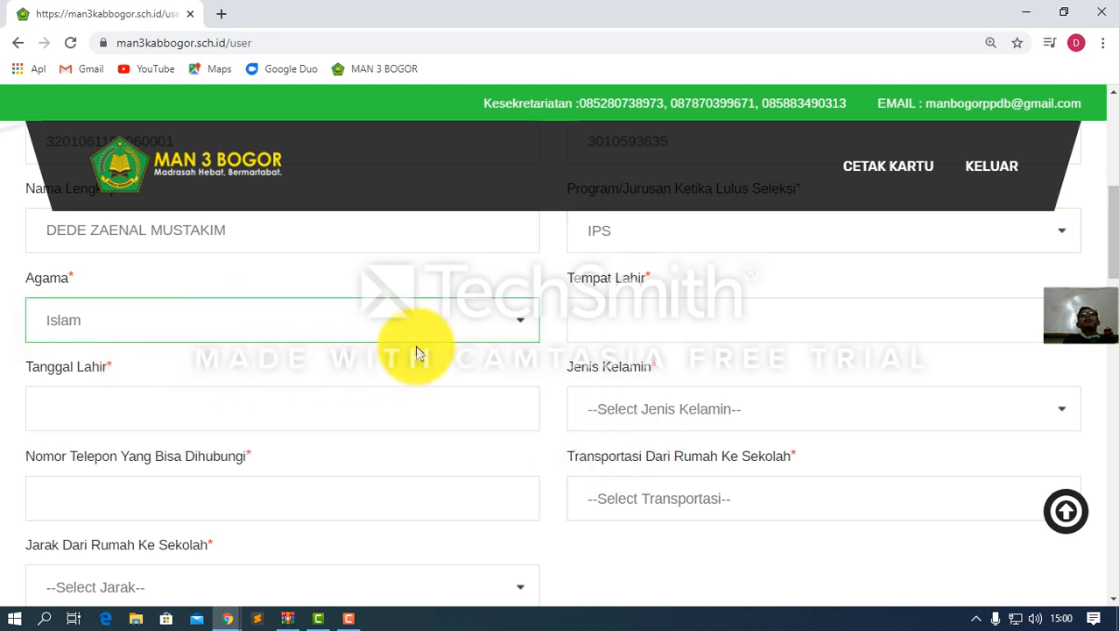
Enter BOGOR as Tempat Lahir and open the Tanggal Lahir calendar
{"action": "left_click", "coordinate": [600, 316]}
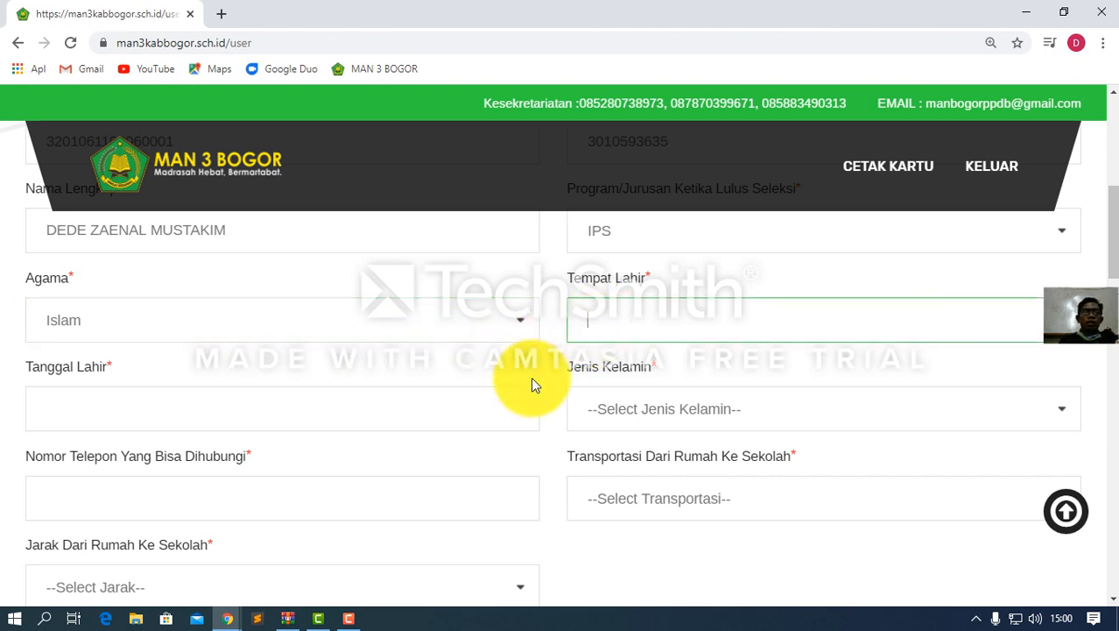
{"action": "type", "text": "BO"}
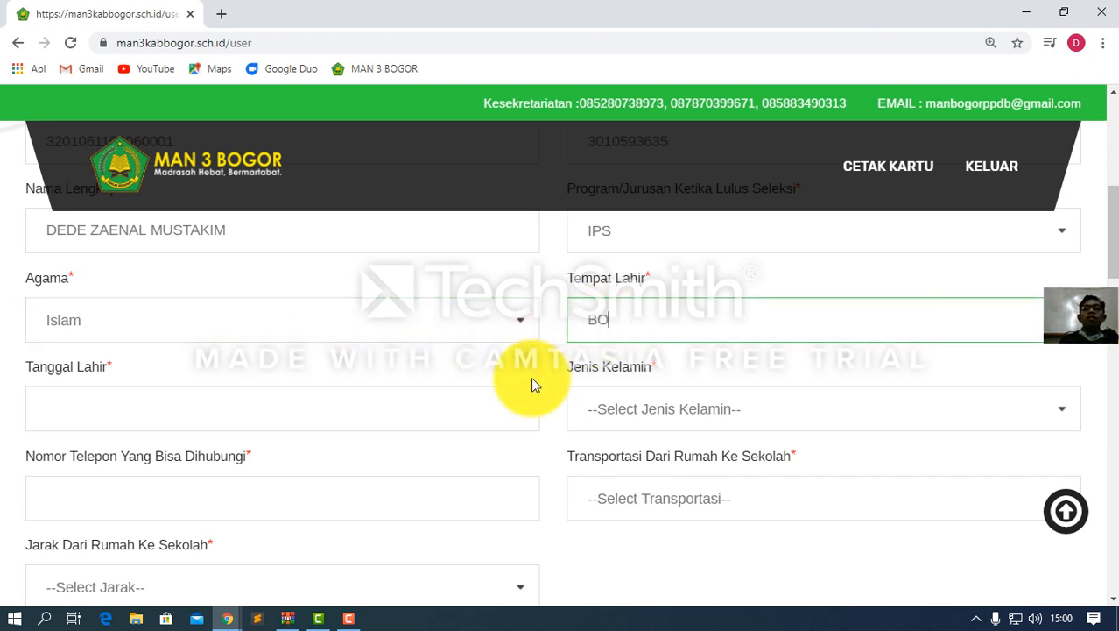
{"action": "type", "text": "GOR"}
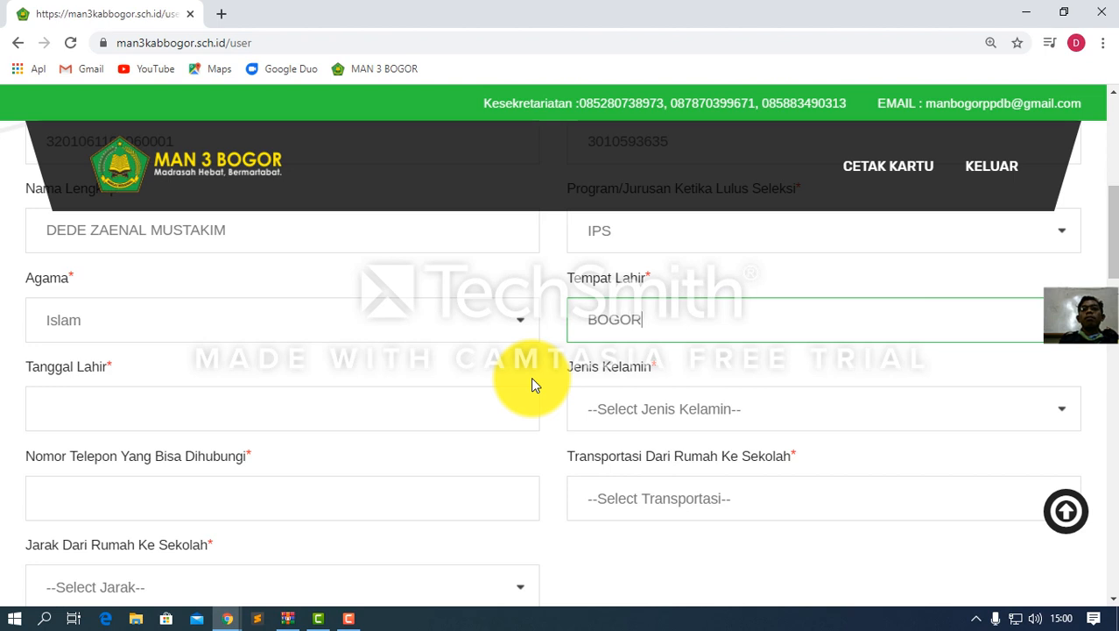
{"action": "left_click", "coordinate": [92, 422]}
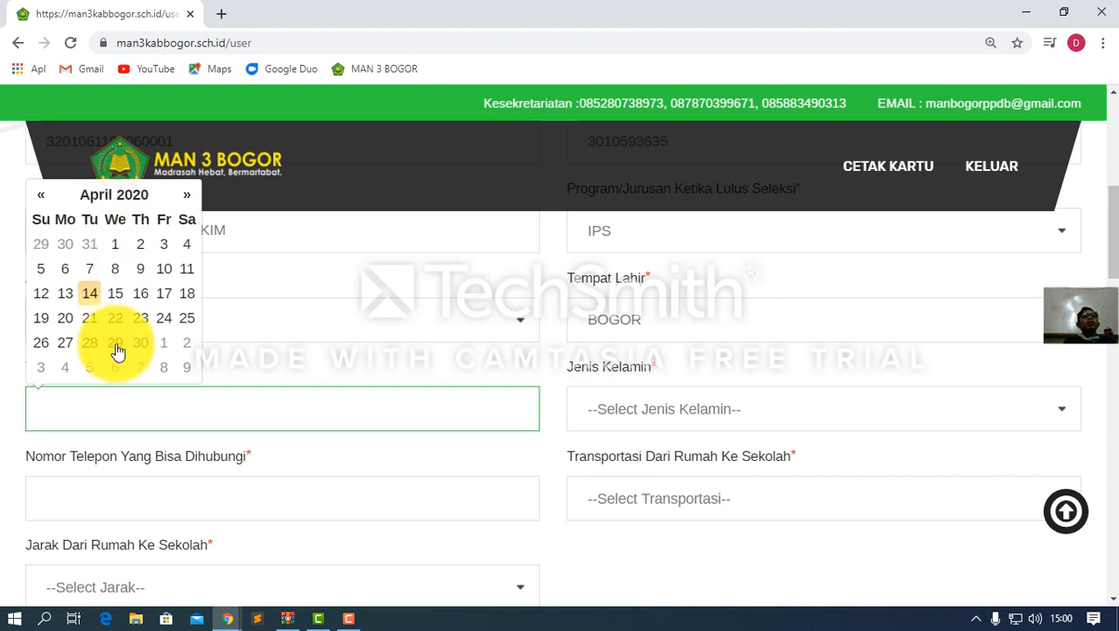
{"action": "left_click", "coordinate": [116, 198]}
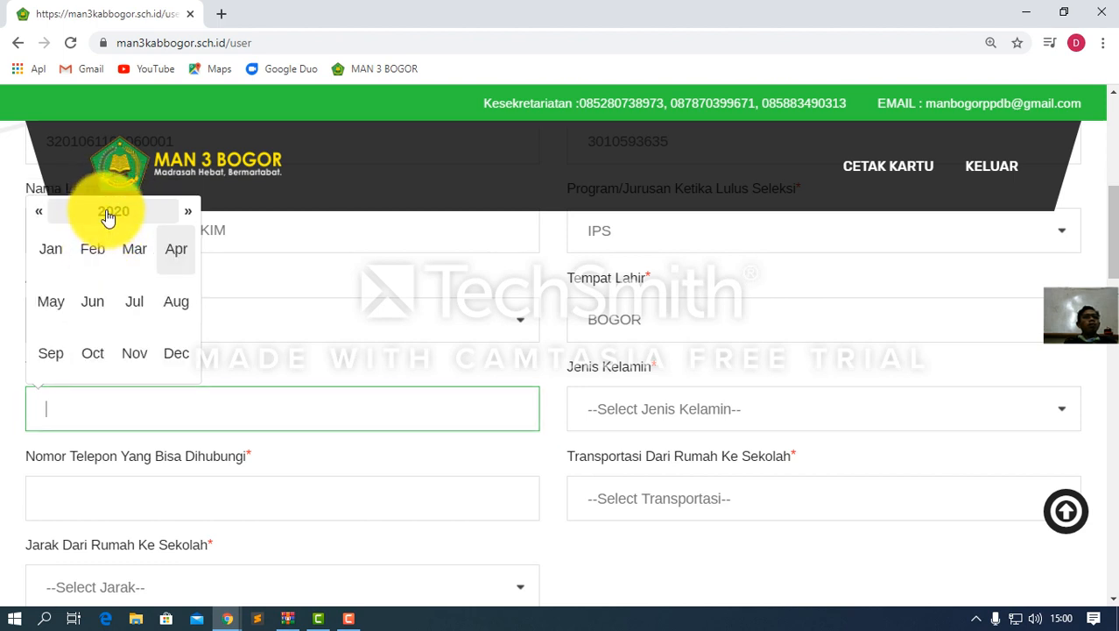
{"action": "left_click", "coordinate": [109, 213]}
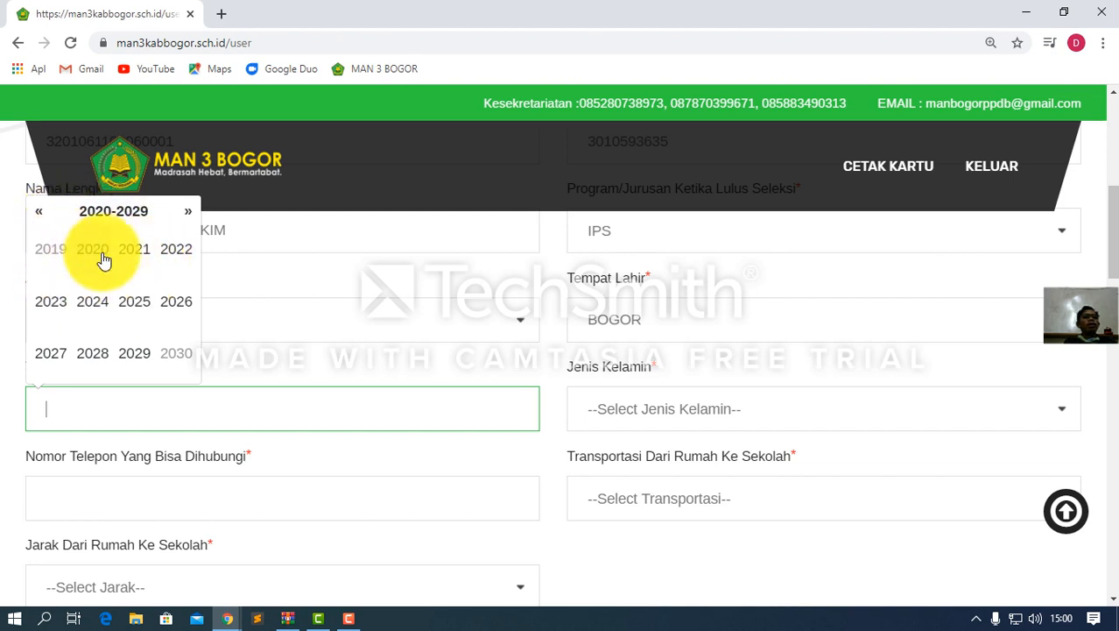
{"action": "left_click", "coordinate": [39, 213]}
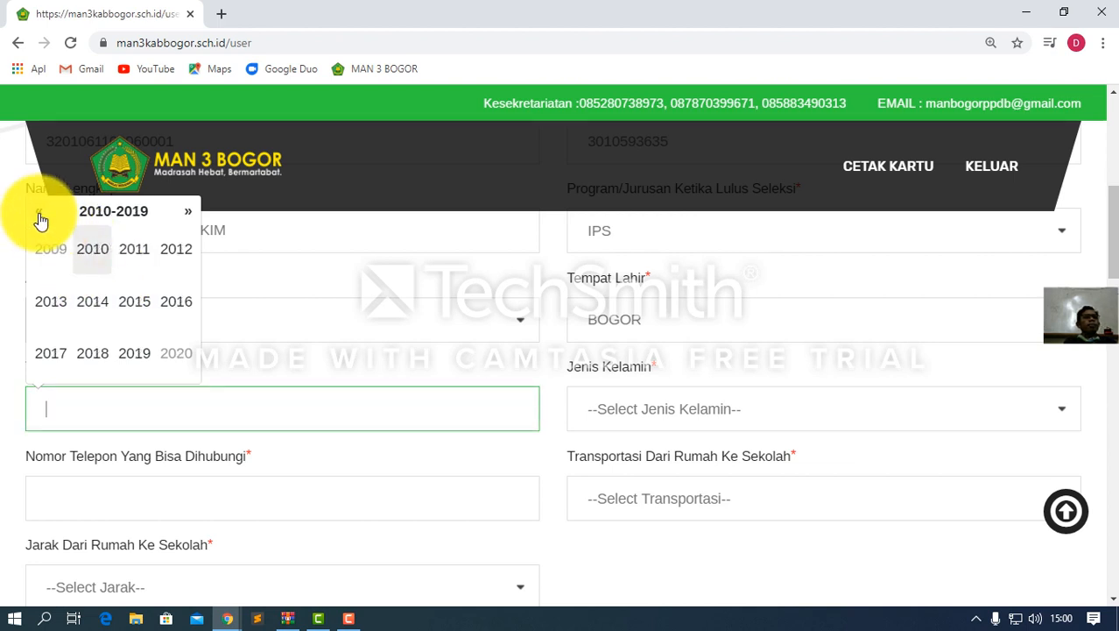
{"action": "left_click", "coordinate": [40, 215]}
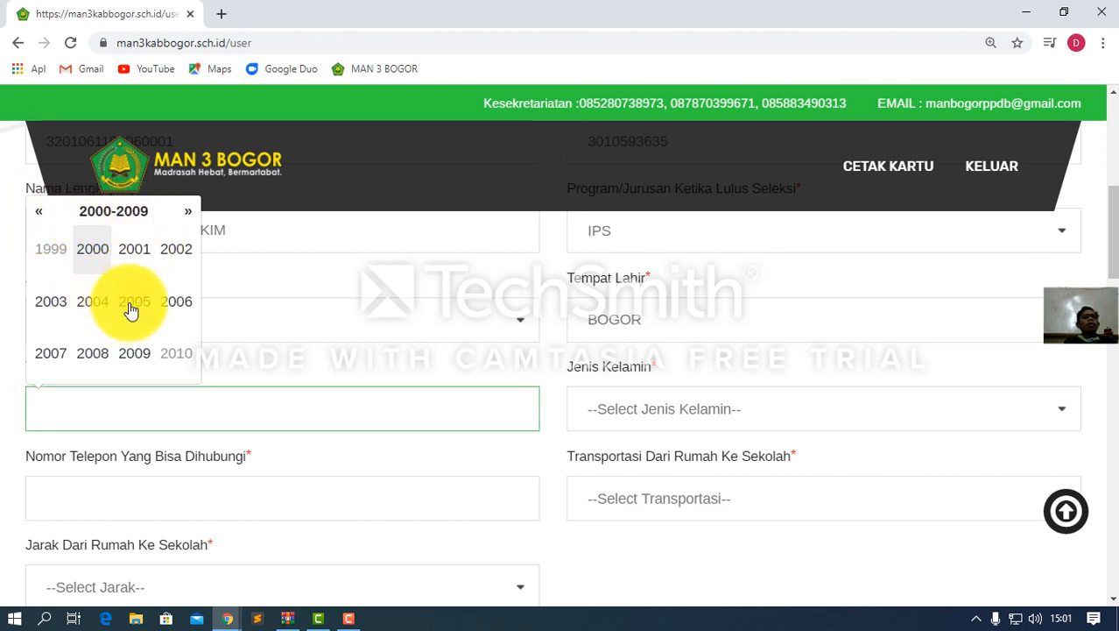
{"action": "left_click", "coordinate": [174, 304]}
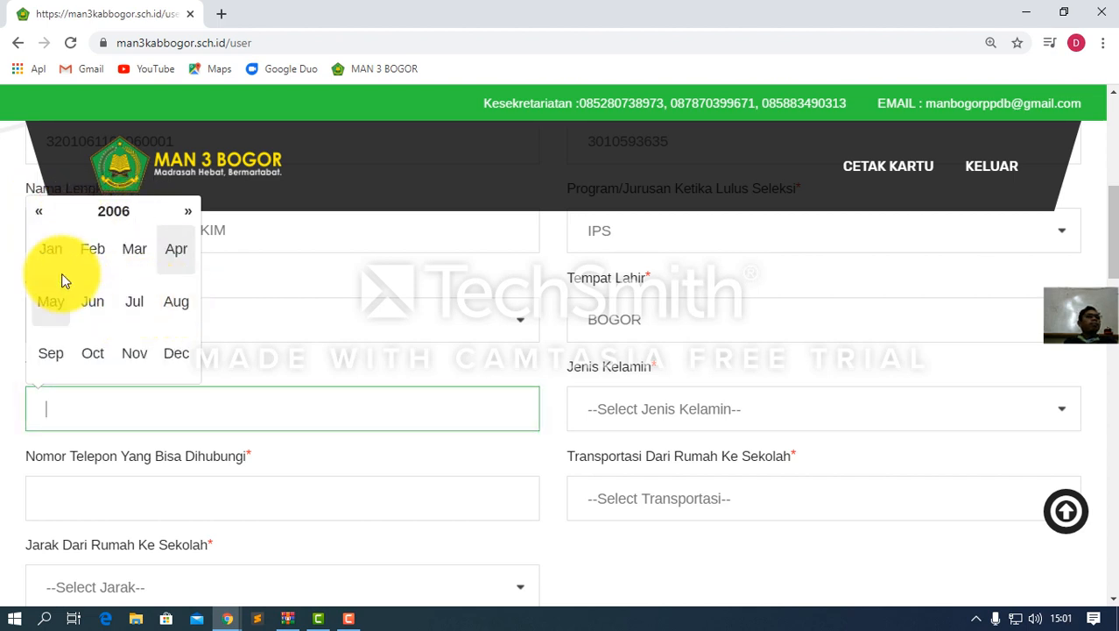
{"action": "left_click", "coordinate": [137, 255]}
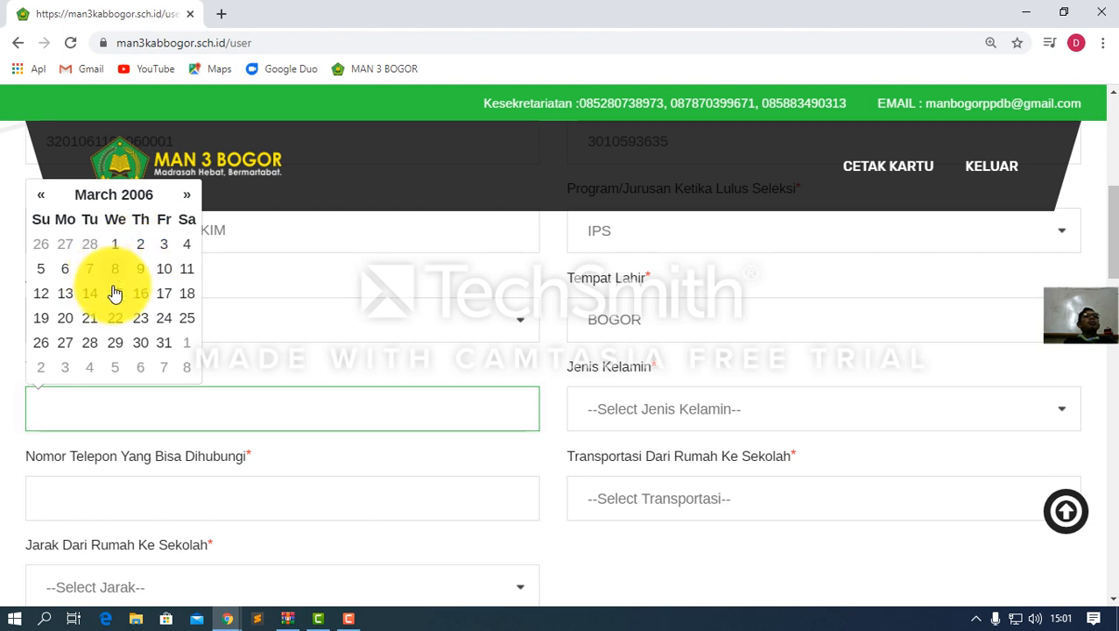
{"action": "left_click", "coordinate": [188, 273]}
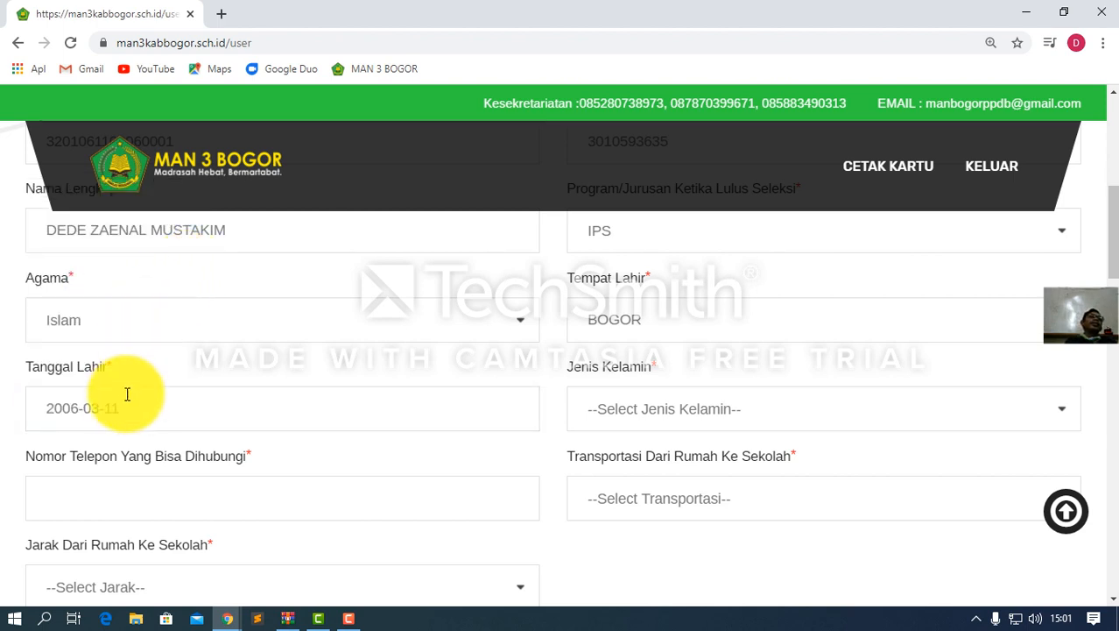
{"action": "scroll", "coordinate": [130, 415], "scroll_direction": "down", "scroll_amount": 2}
Enter the contact phone number in Nomor Telepon Yang Bisa Dihubungi
{"action": "left_click", "coordinate": [80, 342]}
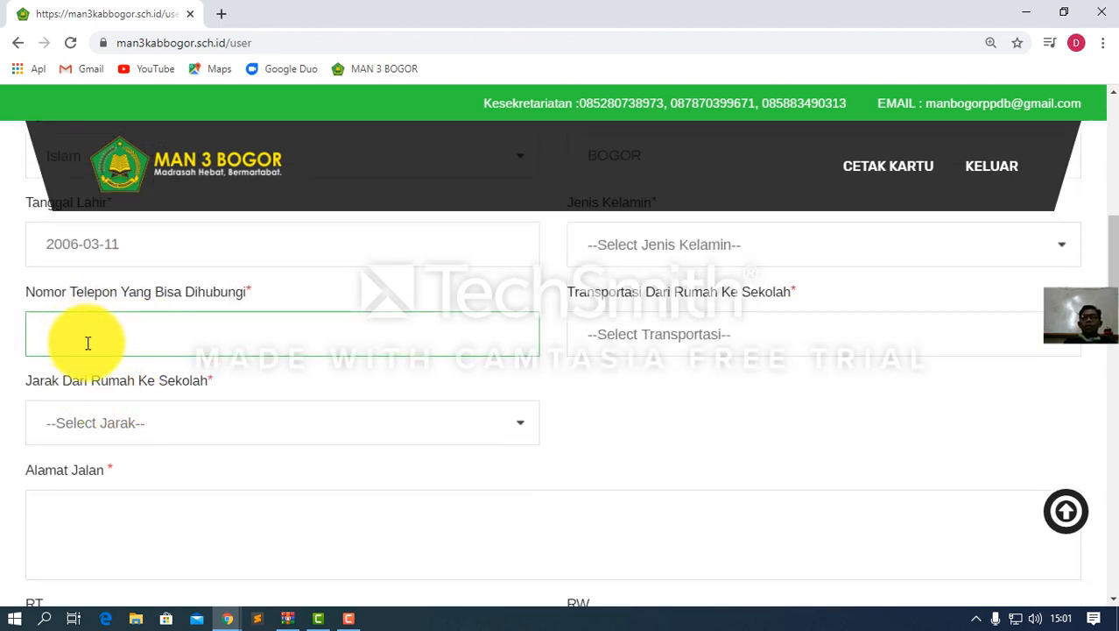
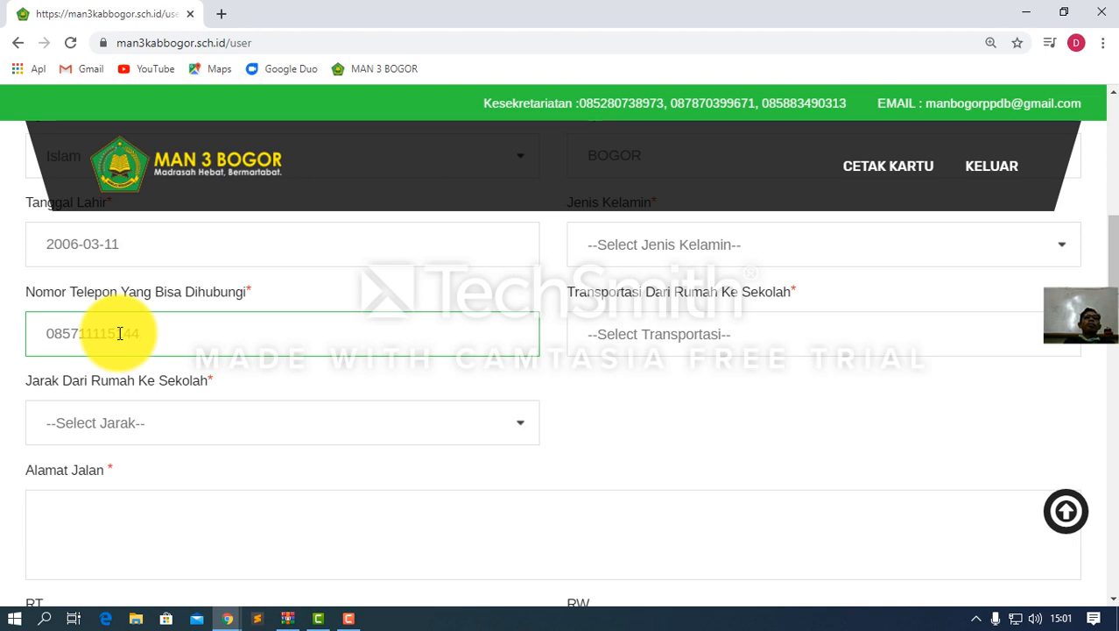
{"action": "scroll", "coordinate": [238, 324], "scroll_direction": "up", "scroll_amount": 1}
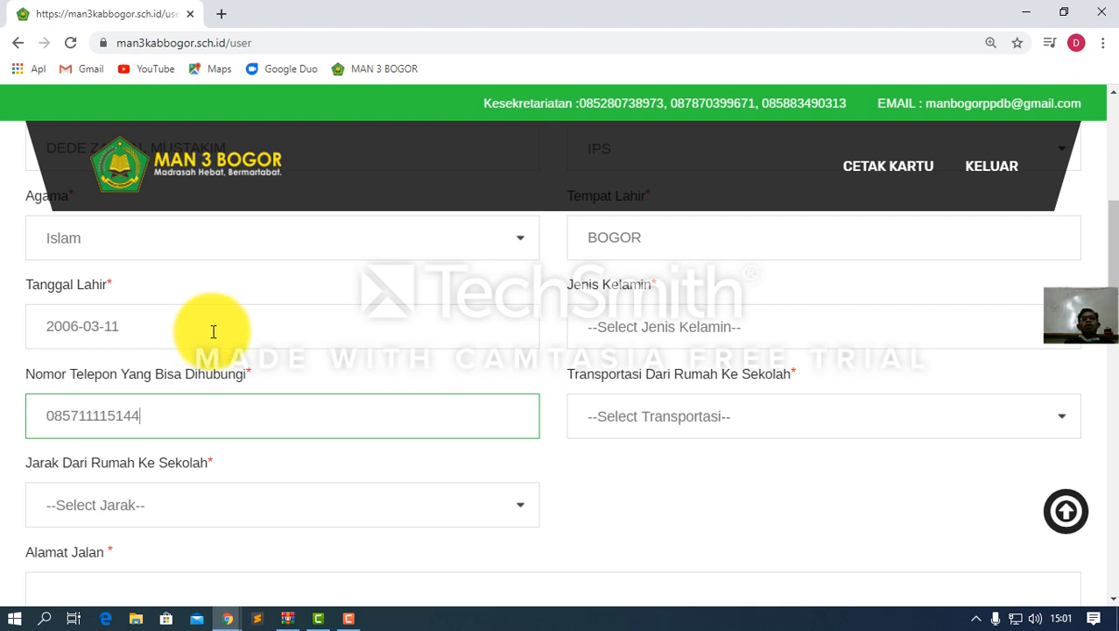
Set the student's gender to Laki-Laki
{"action": "left_click", "coordinate": [637, 331]}
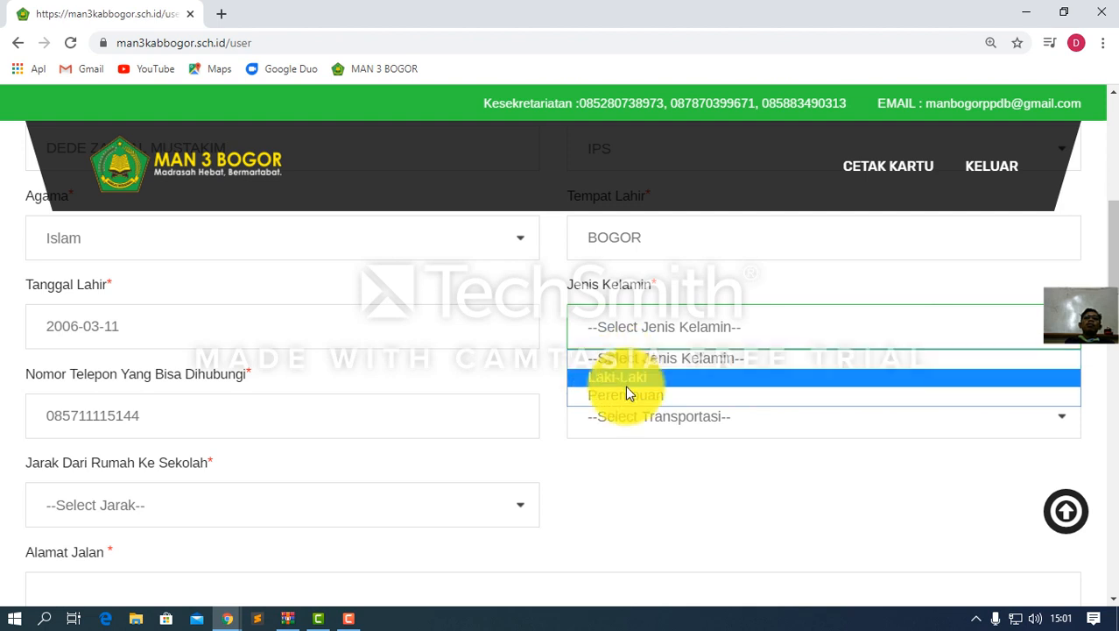
{"action": "left_click", "coordinate": [622, 380]}
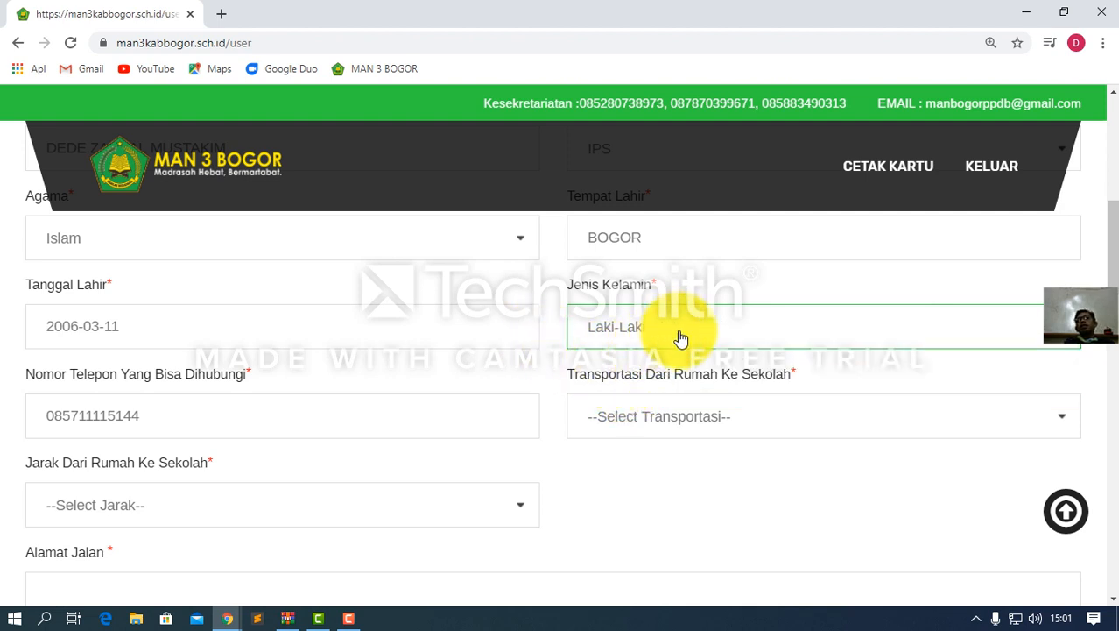
{"action": "scroll", "coordinate": [610, 411], "scroll_direction": "down", "scroll_amount": 1}
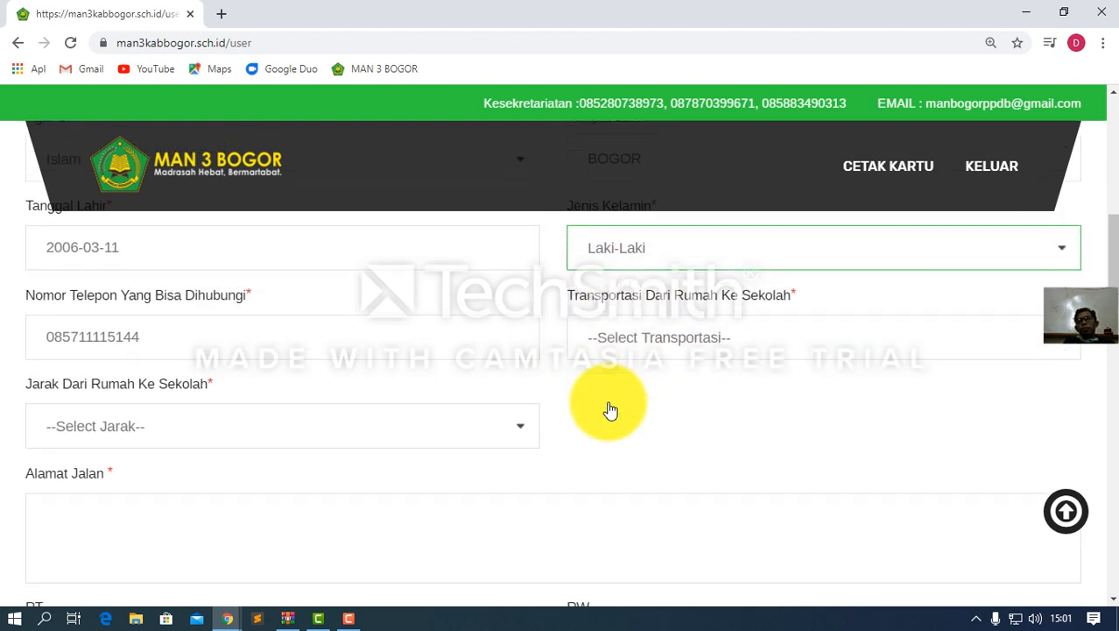
Set transport to school to Jalan Kaki and open the distance-to-school choices
{"action": "left_click", "coordinate": [641, 336]}
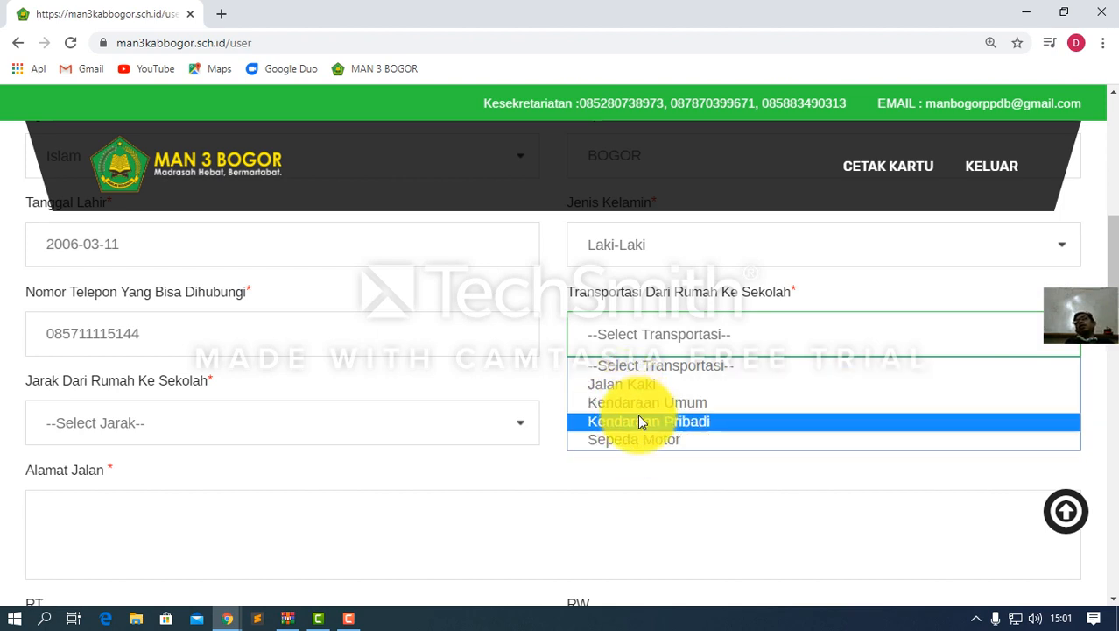
{"action": "left_click", "coordinate": [637, 391]}
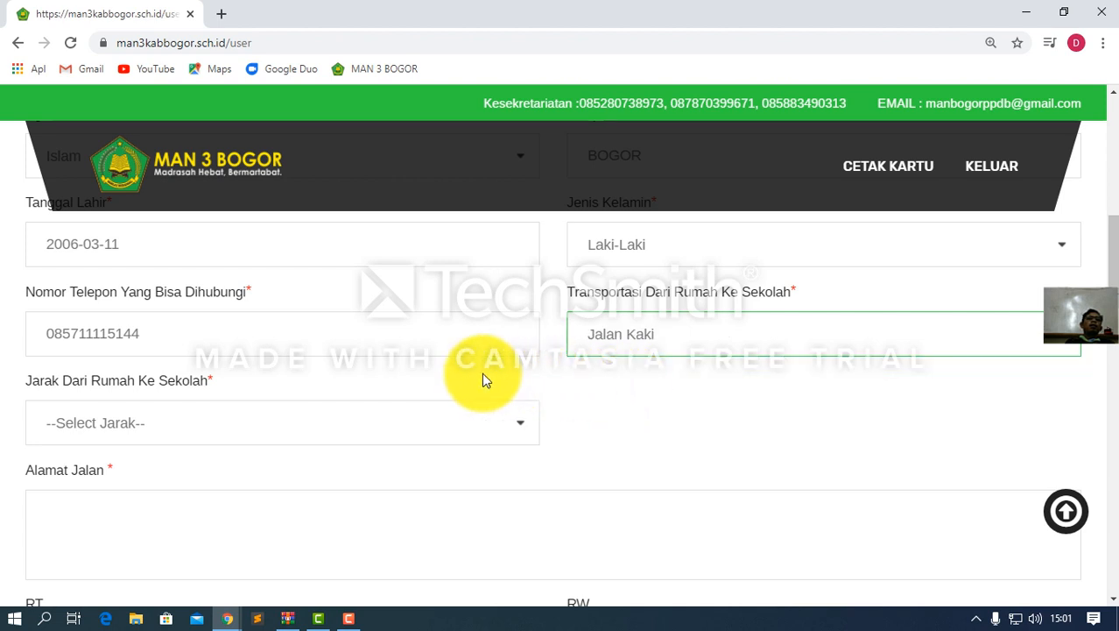
{"action": "scroll", "coordinate": [252, 408], "scroll_direction": "down", "scroll_amount": 2}
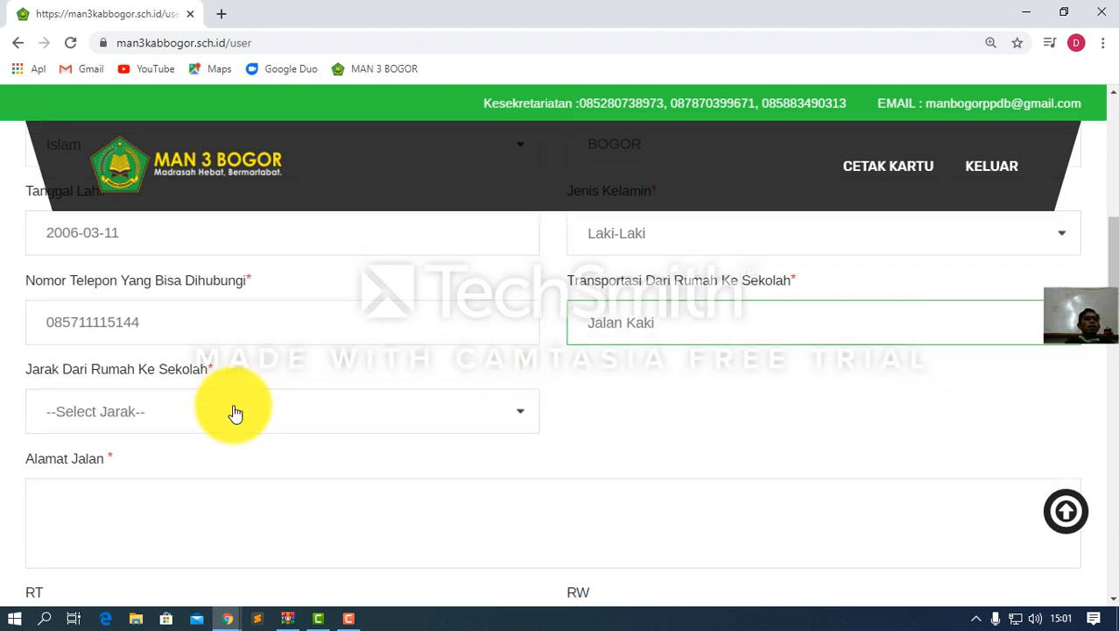
{"action": "left_click", "coordinate": [160, 265]}
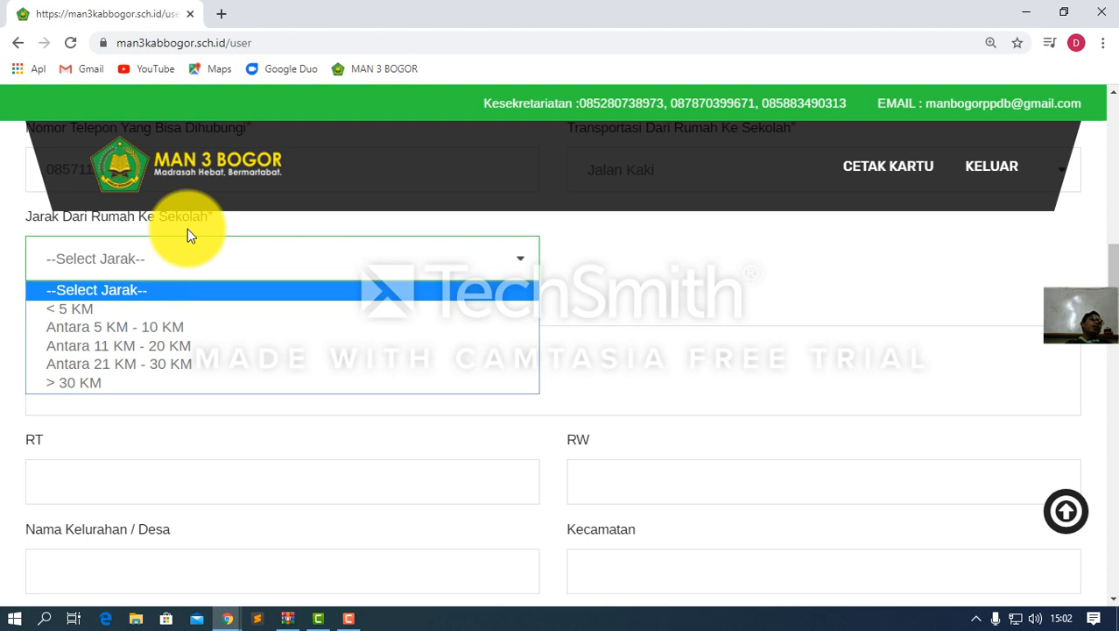
Set the distance to Antara 5 KM - 10 KM and type the Kp. Rawa Makmur street address
{"action": "left_click", "coordinate": [101, 331]}
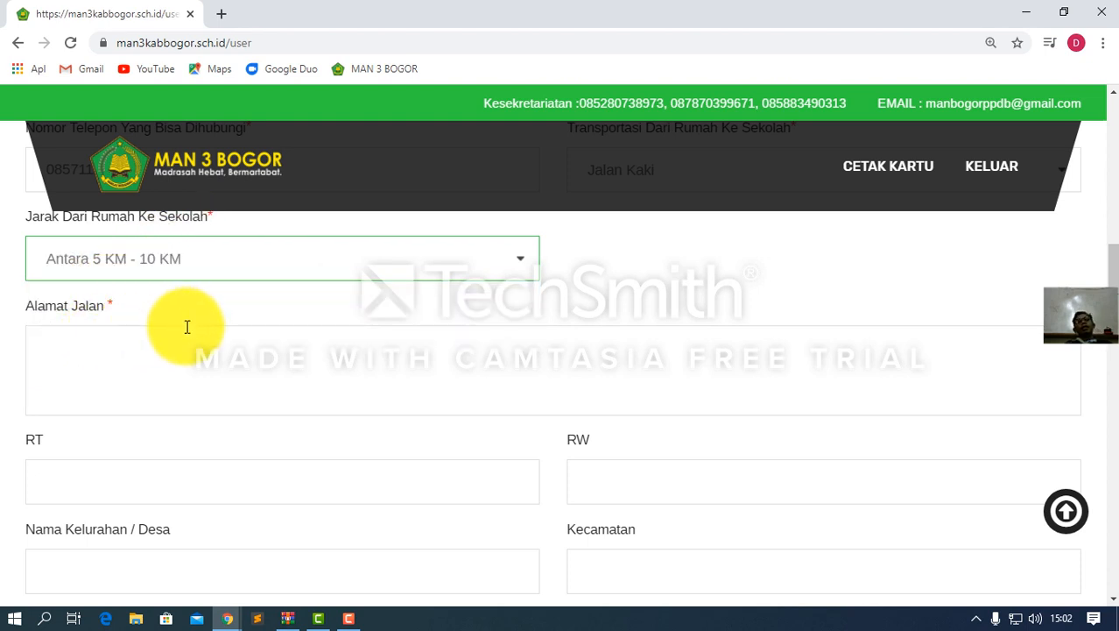
{"action": "left_click", "coordinate": [110, 349]}
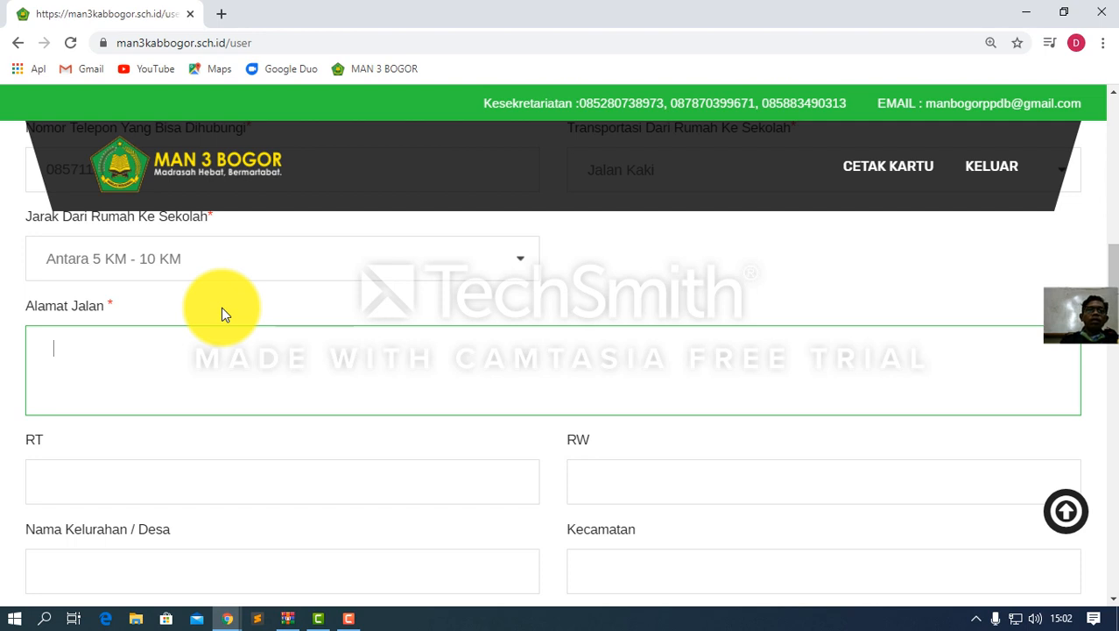
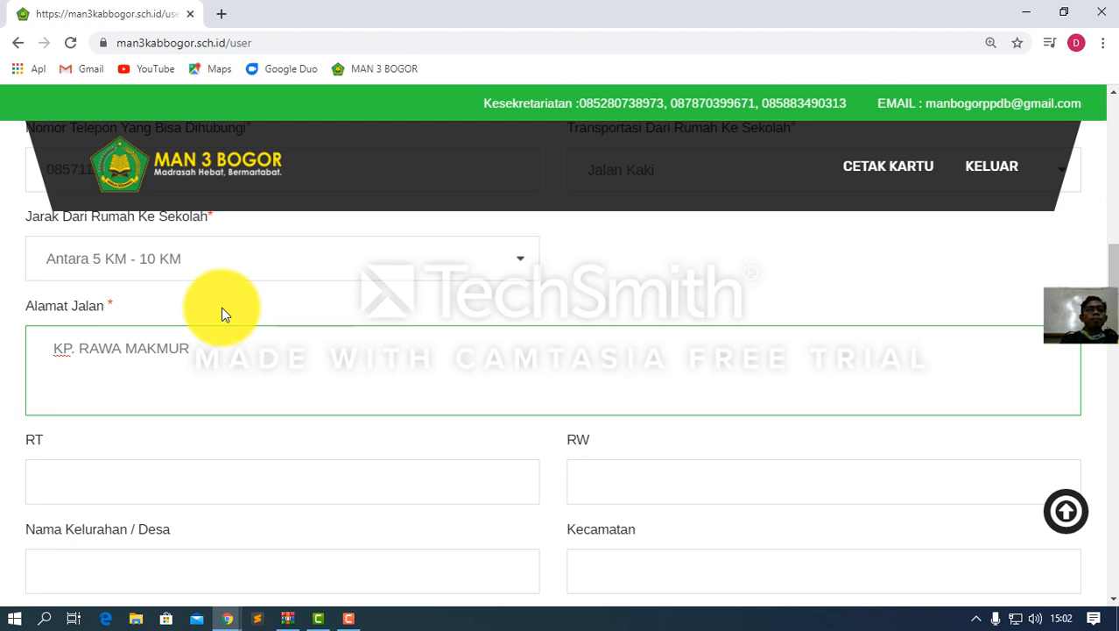
{"action": "left_click", "coordinate": [55, 348]}
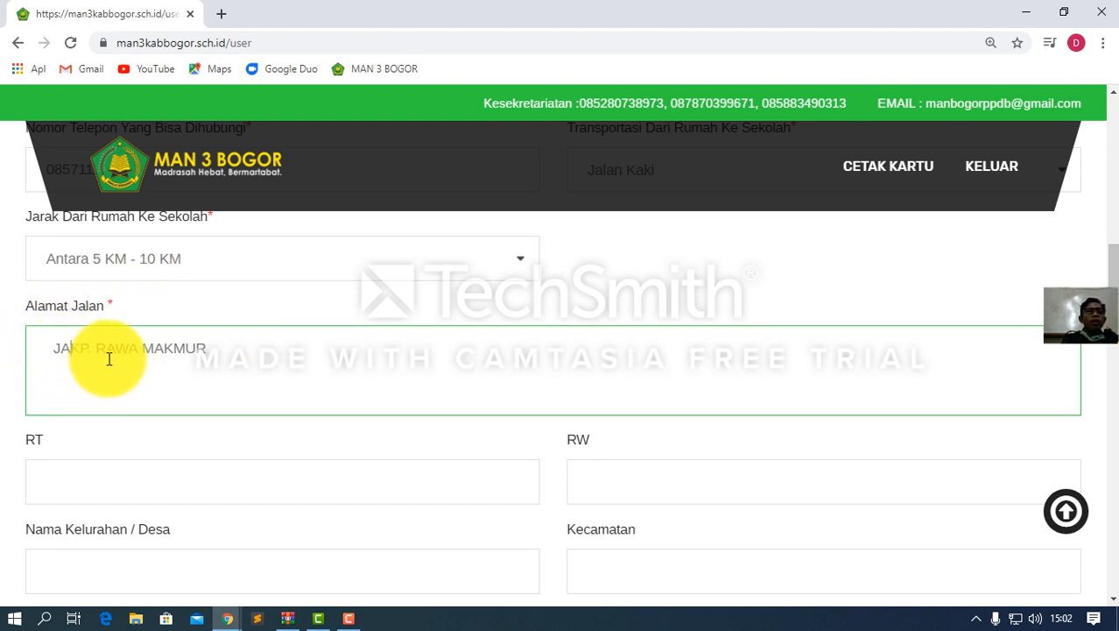
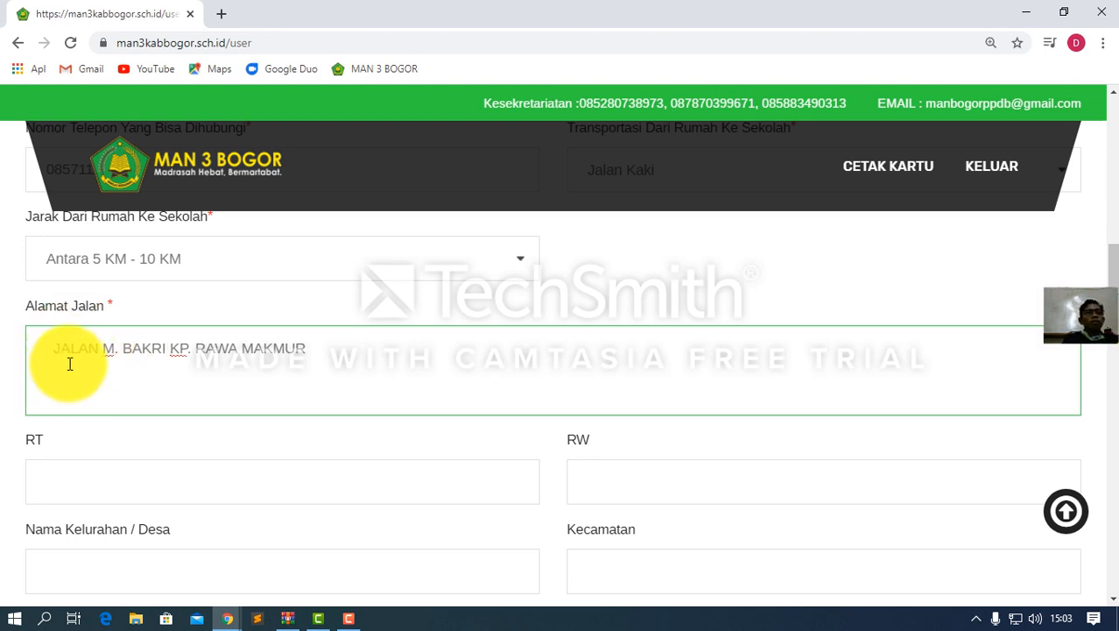
Fill in RT 001 and RW 002
{"action": "left_click", "coordinate": [69, 473]}
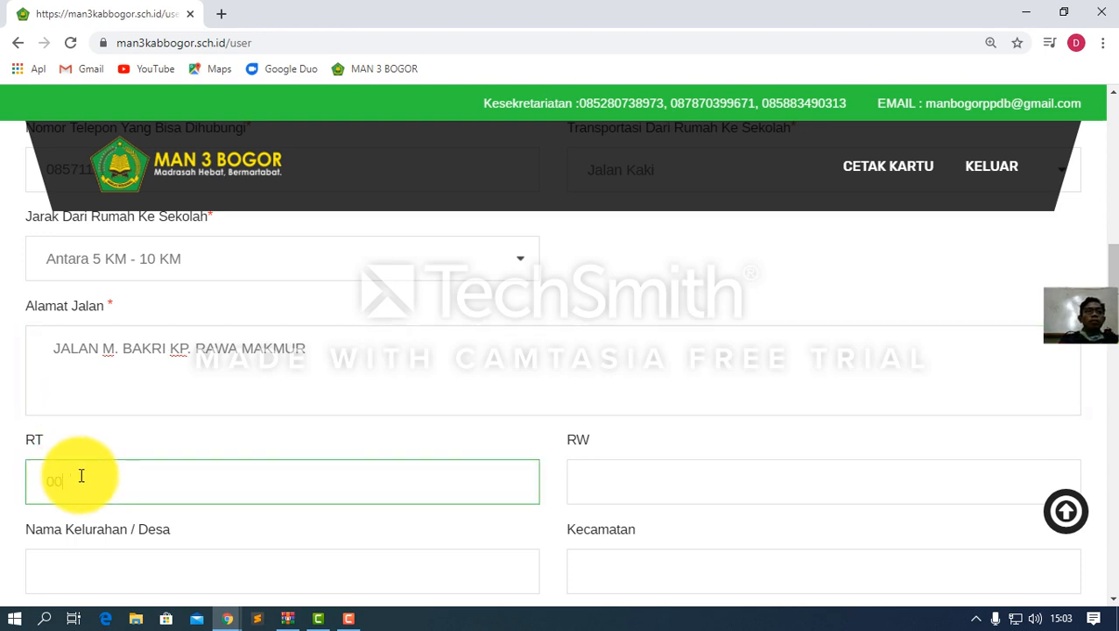
{"action": "type", "text": "001"}
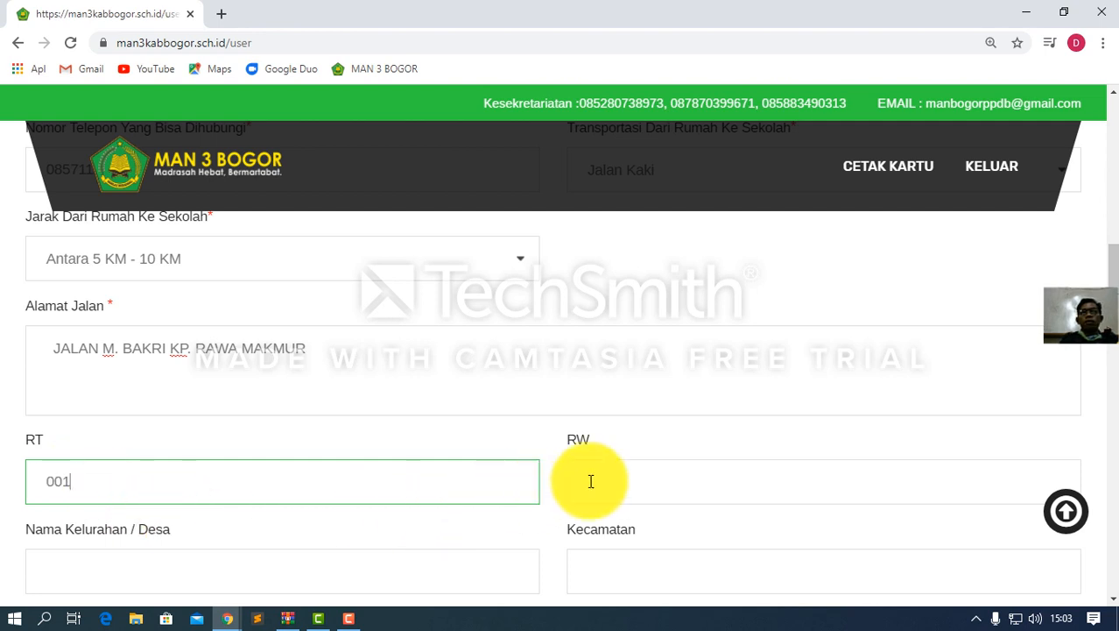
{"action": "left_click", "coordinate": [618, 478]}
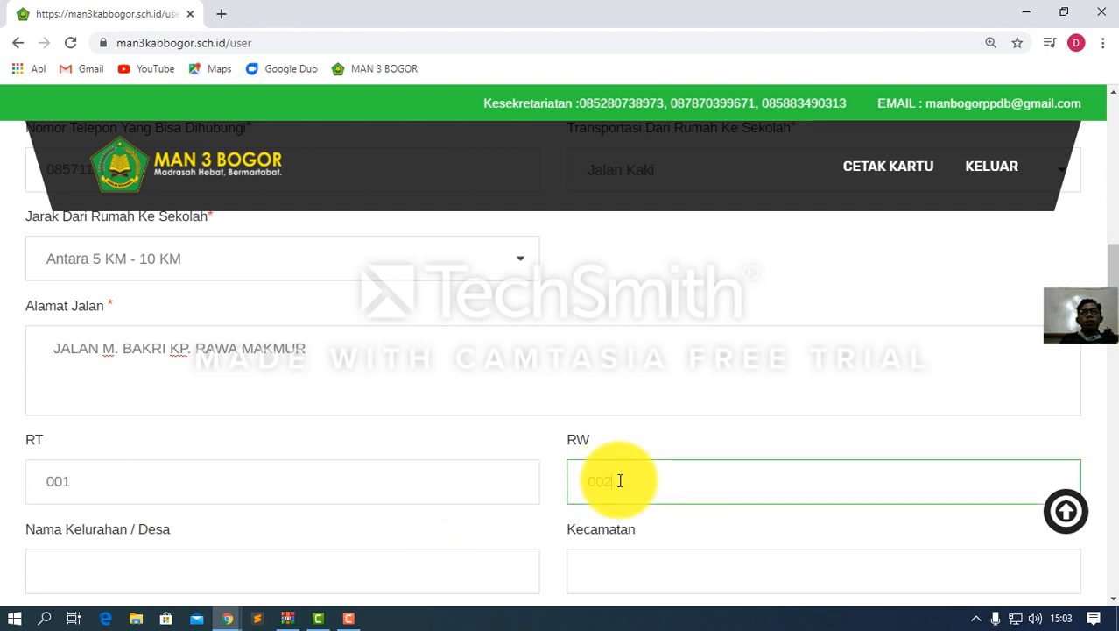
{"action": "type", "text": "002"}
Enter village SINGAJAY and district JONGGO
{"action": "scroll", "coordinate": [417, 469], "scroll_direction": "down", "scroll_amount": 2}
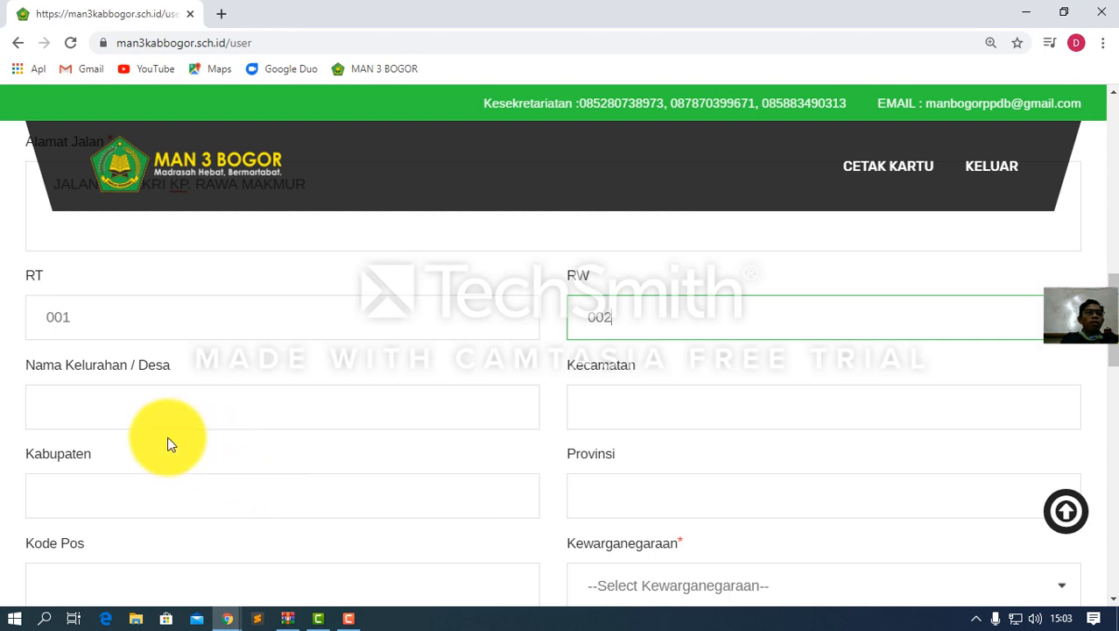
{"action": "left_click", "coordinate": [127, 405]}
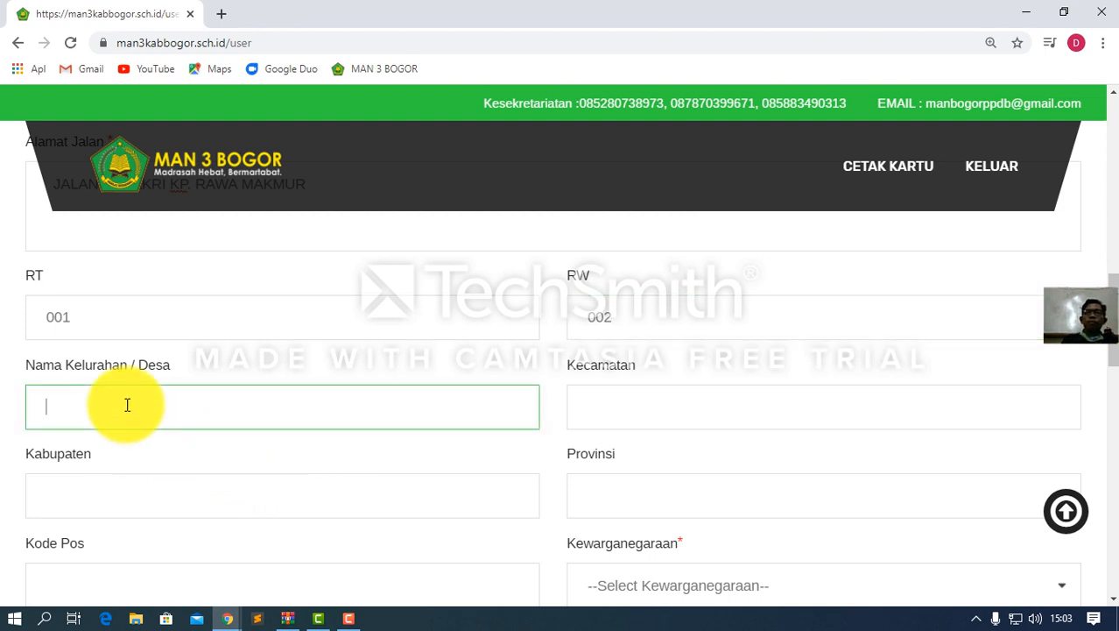
{"action": "type", "text": "SINGAJAYA"}
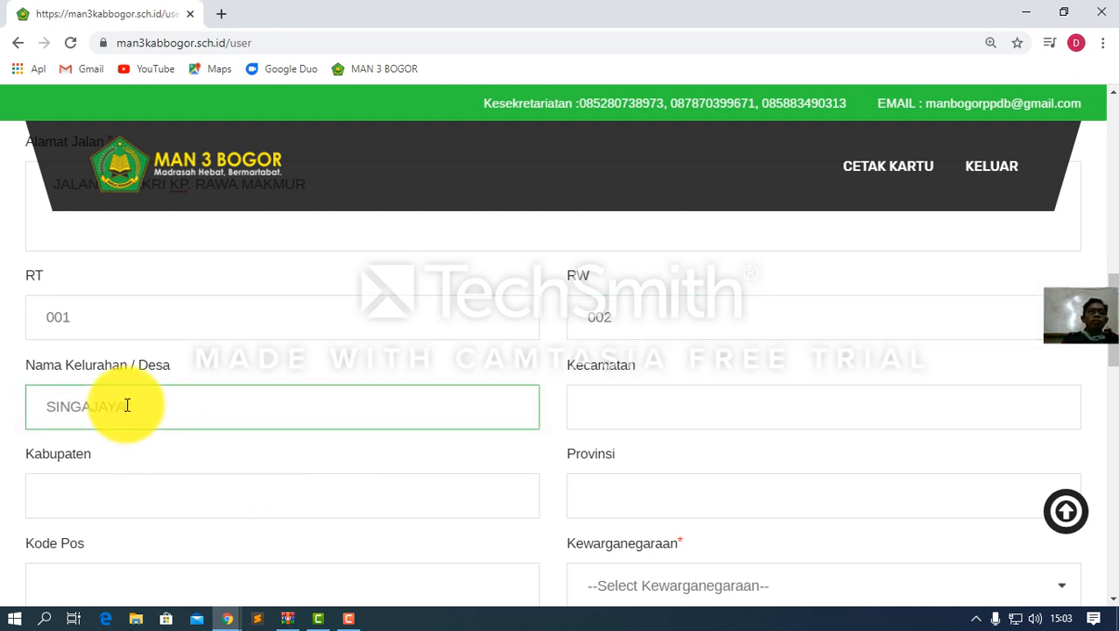
{"action": "left_click", "coordinate": [602, 408]}
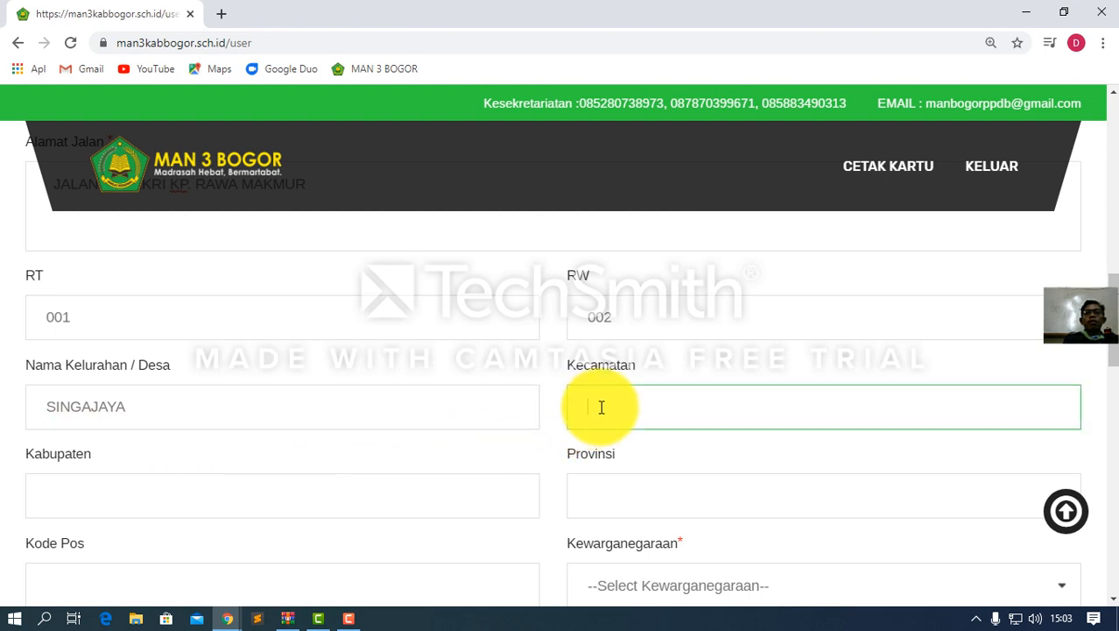
{"action": "type", "text": "JONGG"}
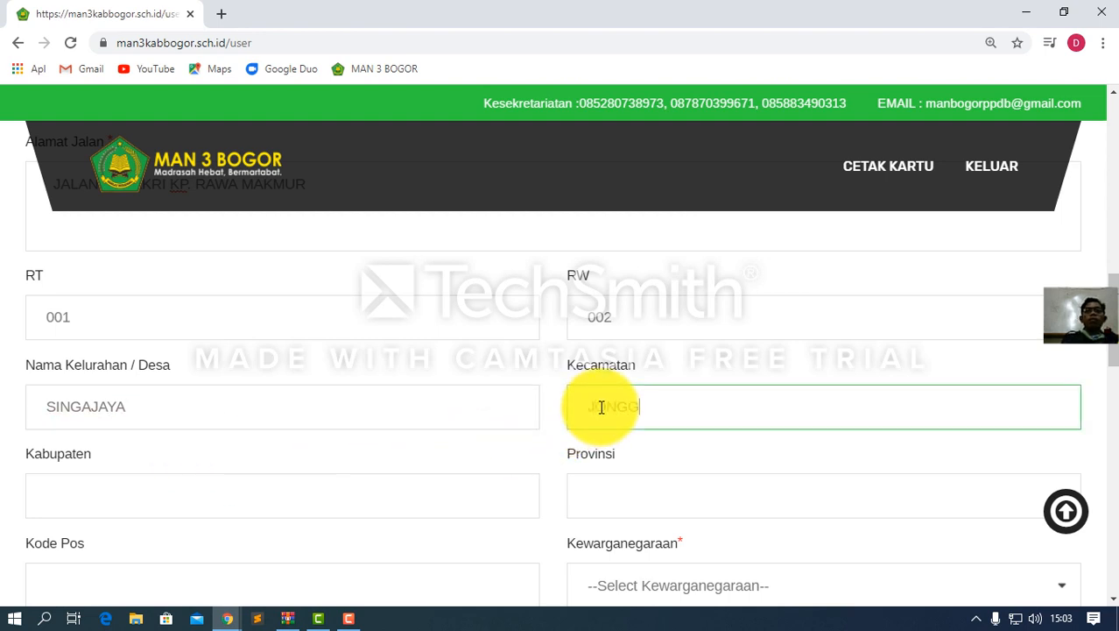
{"action": "type", "text": "OL"}
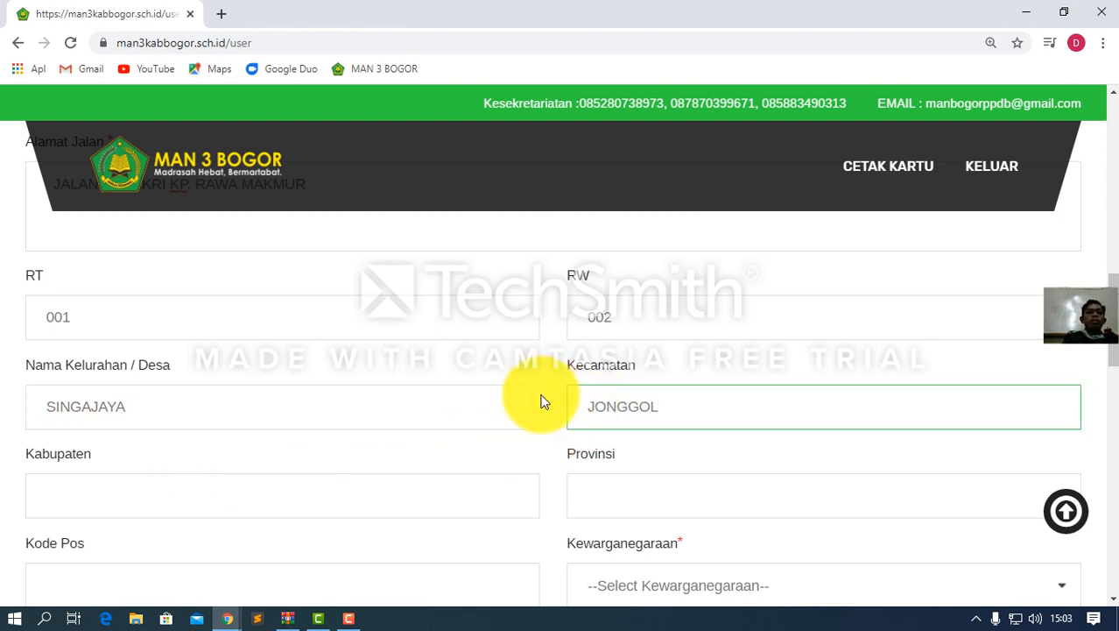
Enter BOGOR as the regency and type BARAT in the province field
{"action": "left_click", "coordinate": [188, 506]}
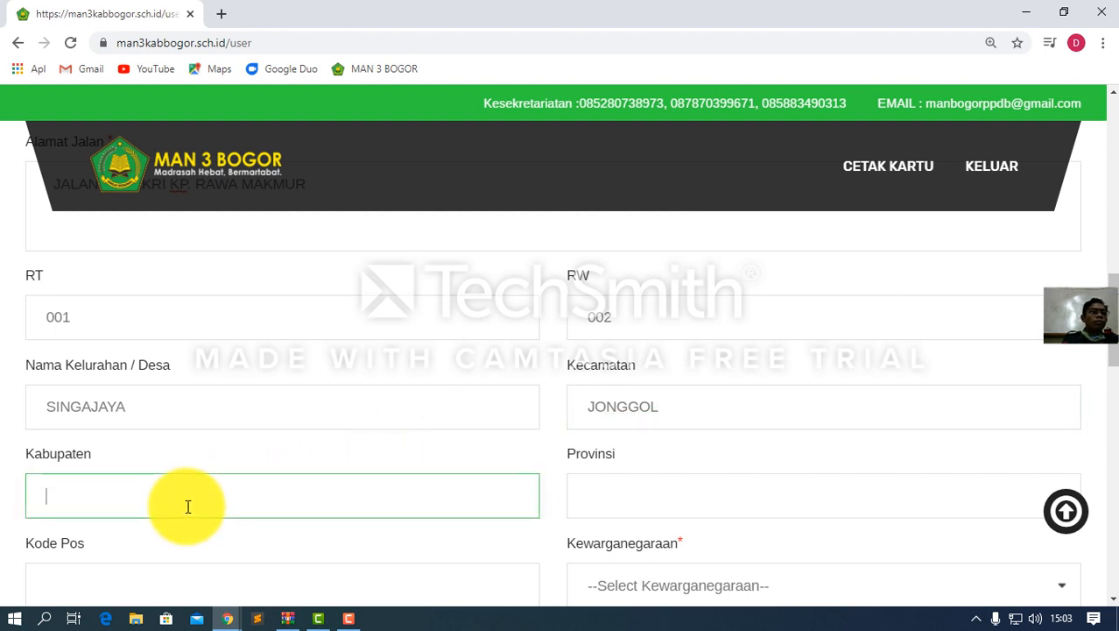
{"action": "type", "text": "BOGOR"}
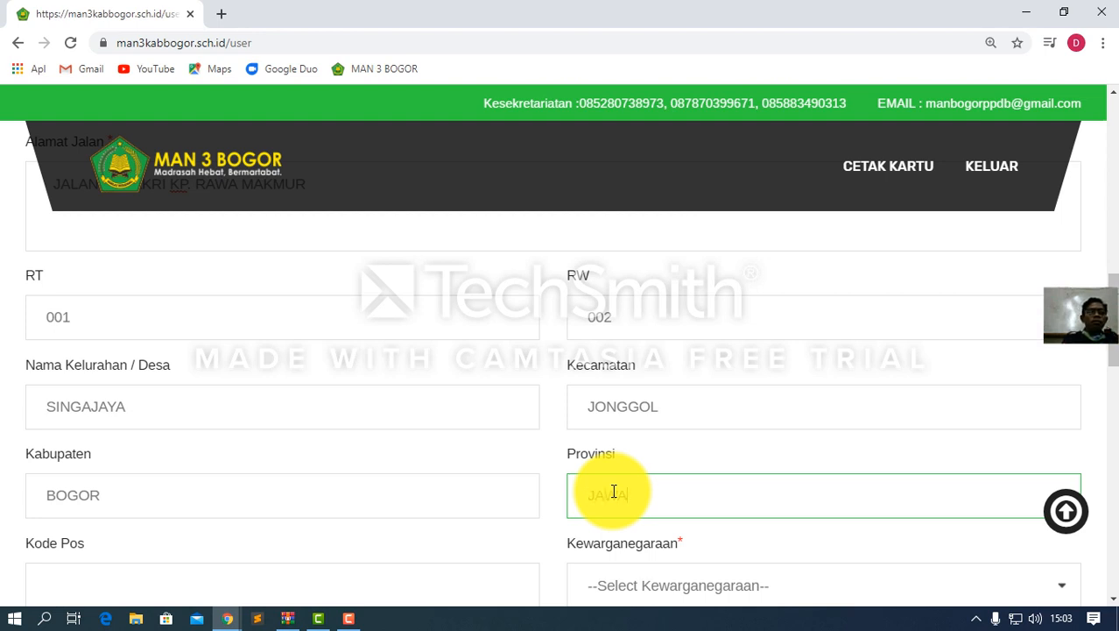
{"action": "type", "text": "BARAT"}
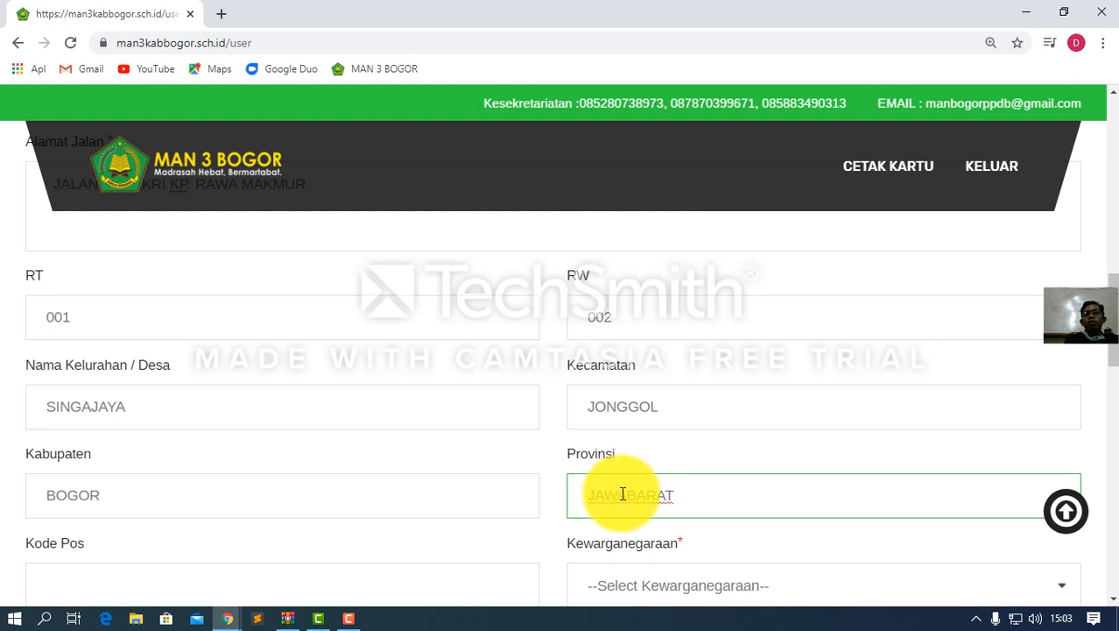
{"action": "left_click", "coordinate": [626, 493]}
Enter postal code 16830 and set citizenship to WNI
{"action": "scroll", "coordinate": [404, 491], "scroll_direction": "down", "scroll_amount": 2}
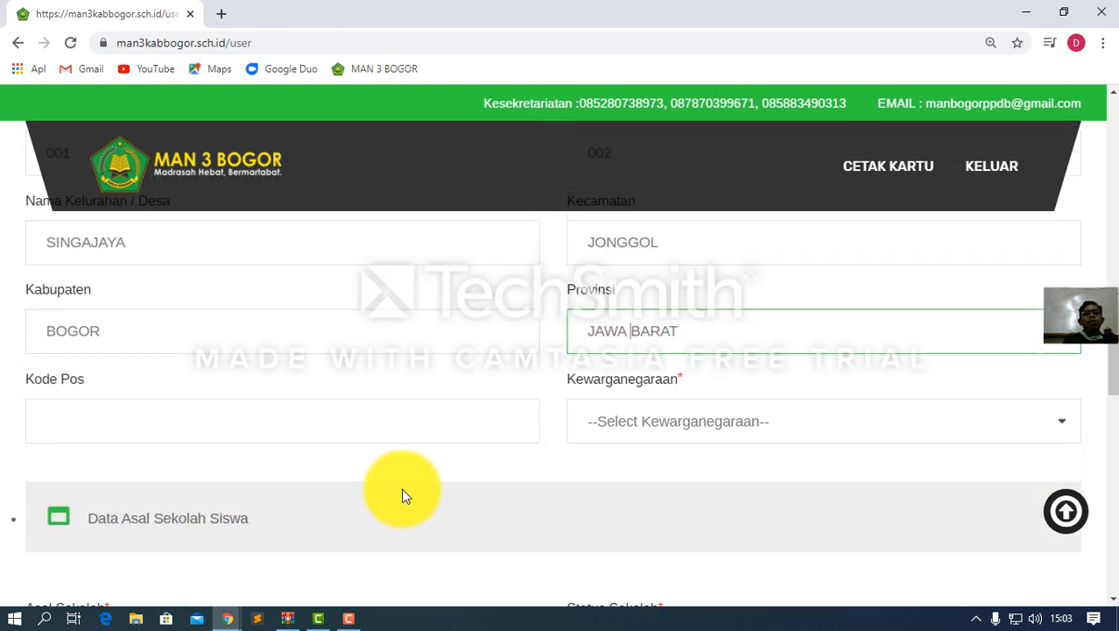
{"action": "left_click", "coordinate": [145, 426]}
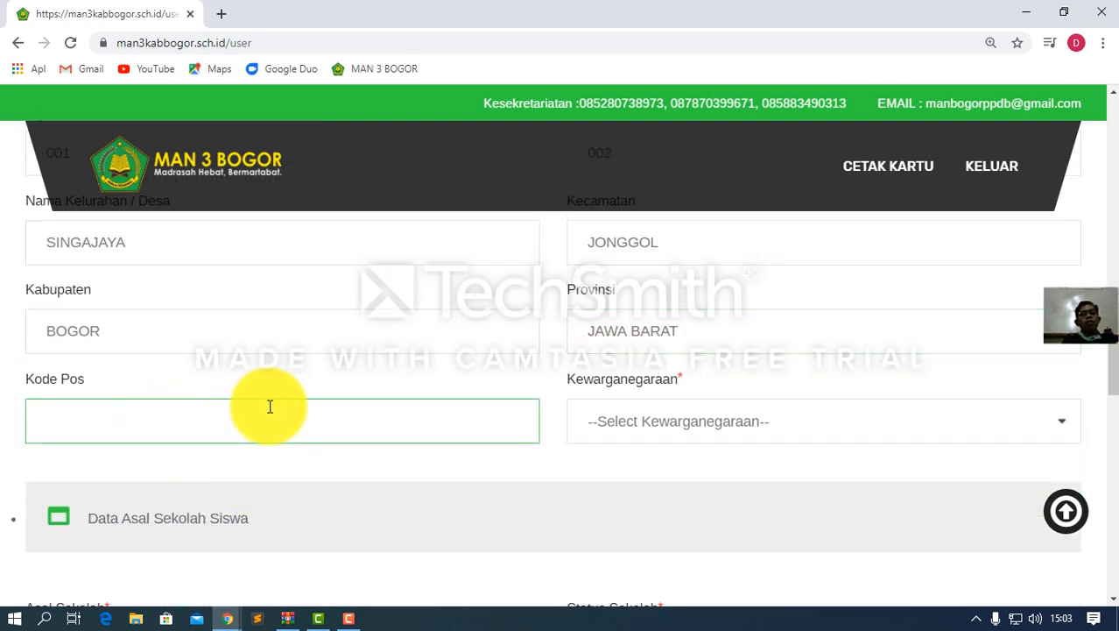
{"action": "type", "text": "16"}
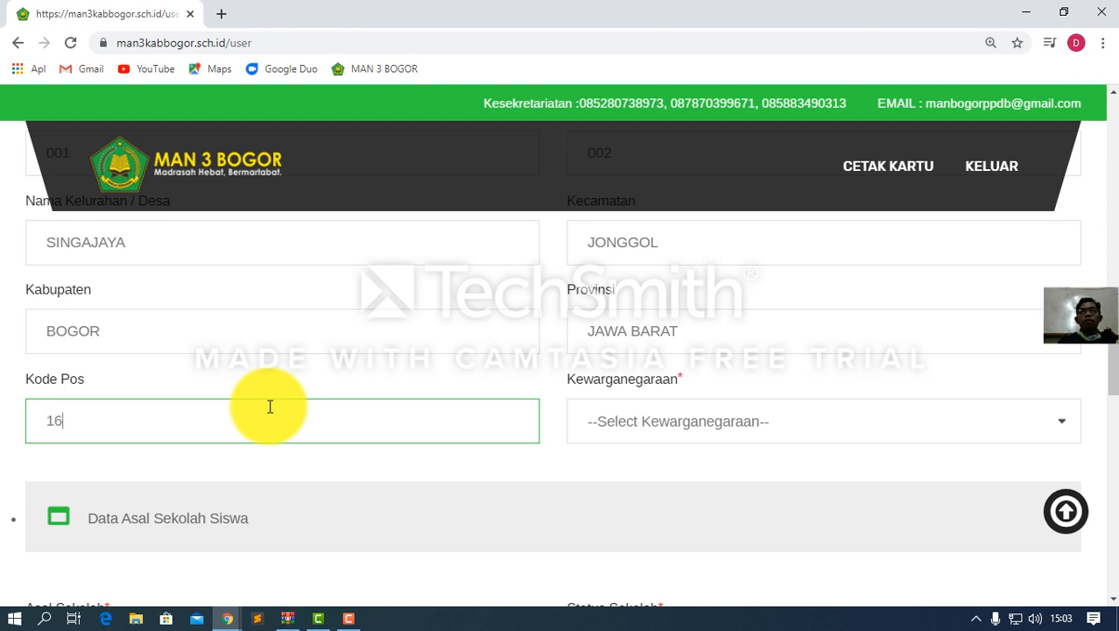
{"action": "type", "text": "830"}
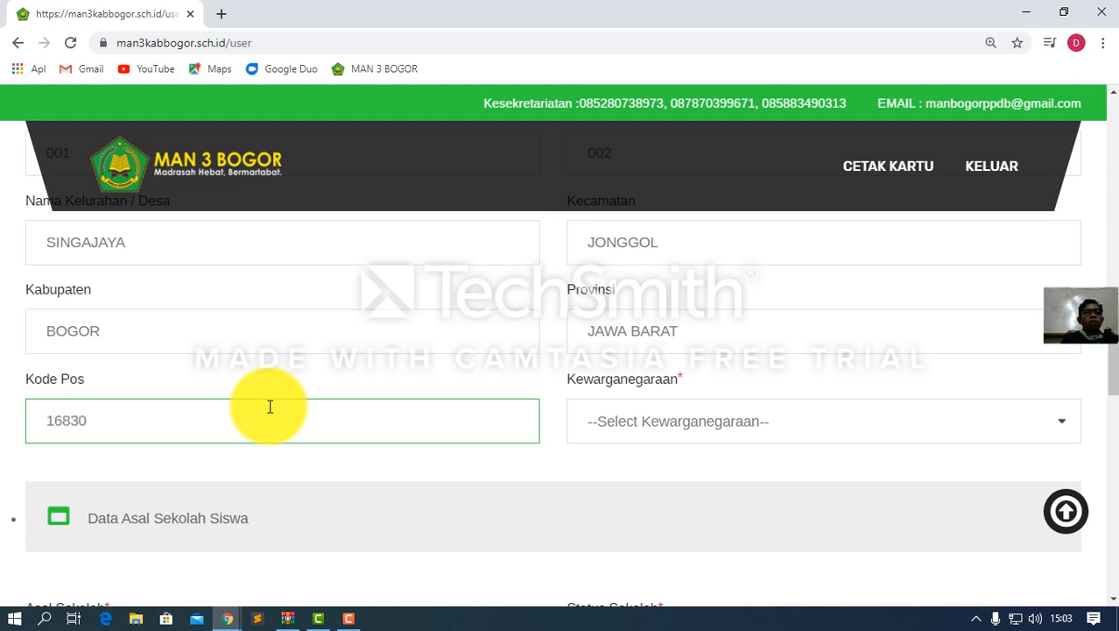
{"action": "left_click", "coordinate": [642, 422]}
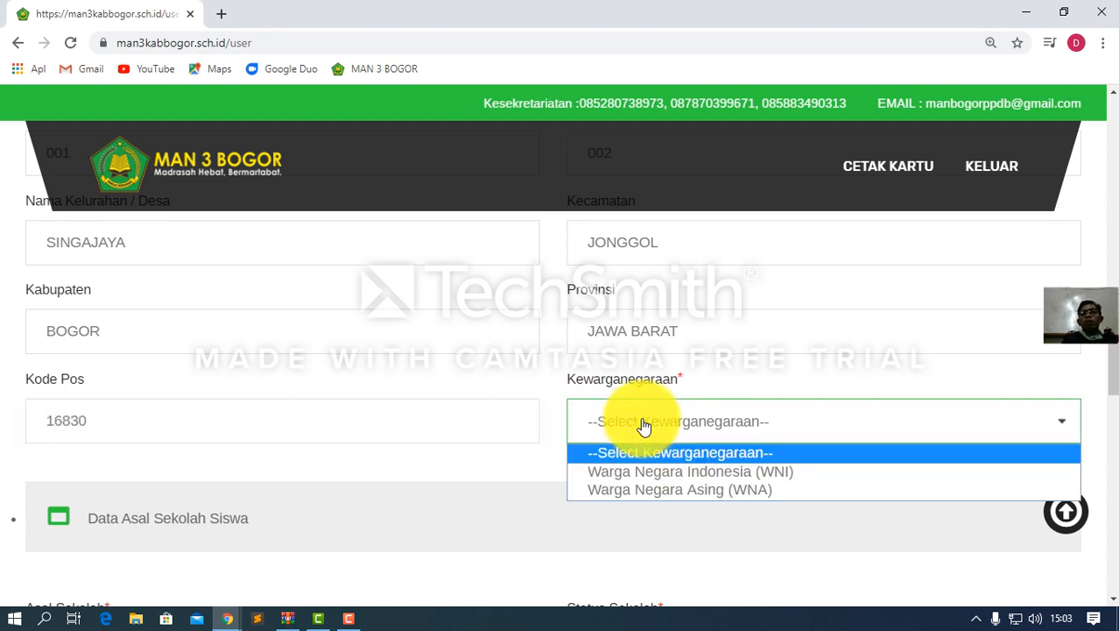
{"action": "left_click", "coordinate": [649, 471]}
Type the placeholder 'MTs ........ SMP ........' into Asal Sekolah
{"action": "scroll", "coordinate": [452, 430], "scroll_direction": "down", "scroll_amount": 2}
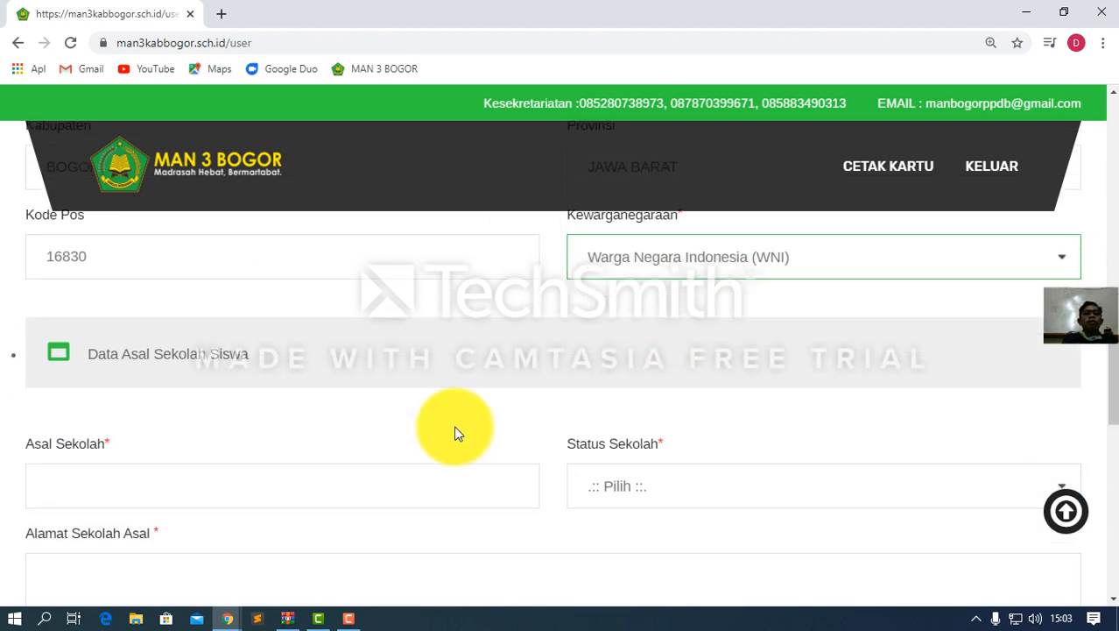
{"action": "left_click", "coordinate": [190, 487]}
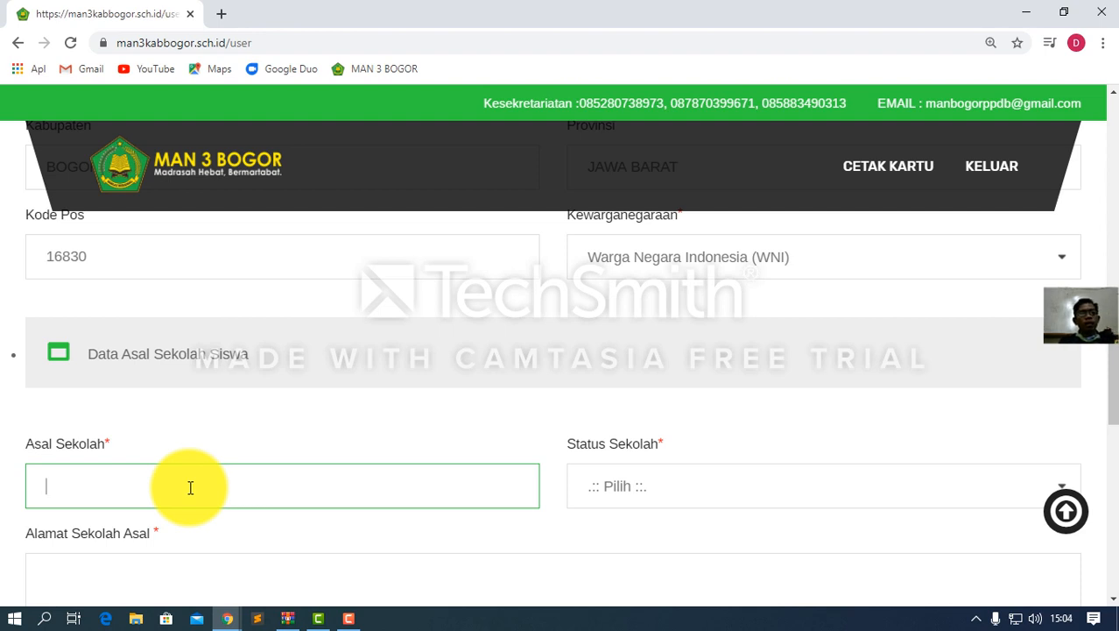
{"action": "type", "text": "MTs"}
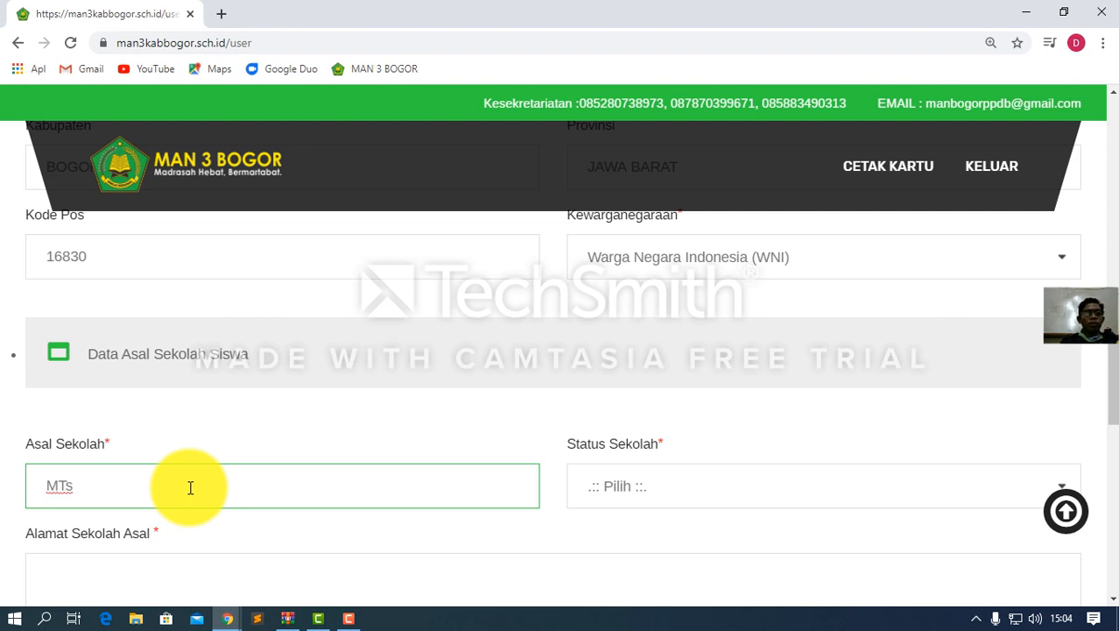
{"action": "type", "text": ", S"}
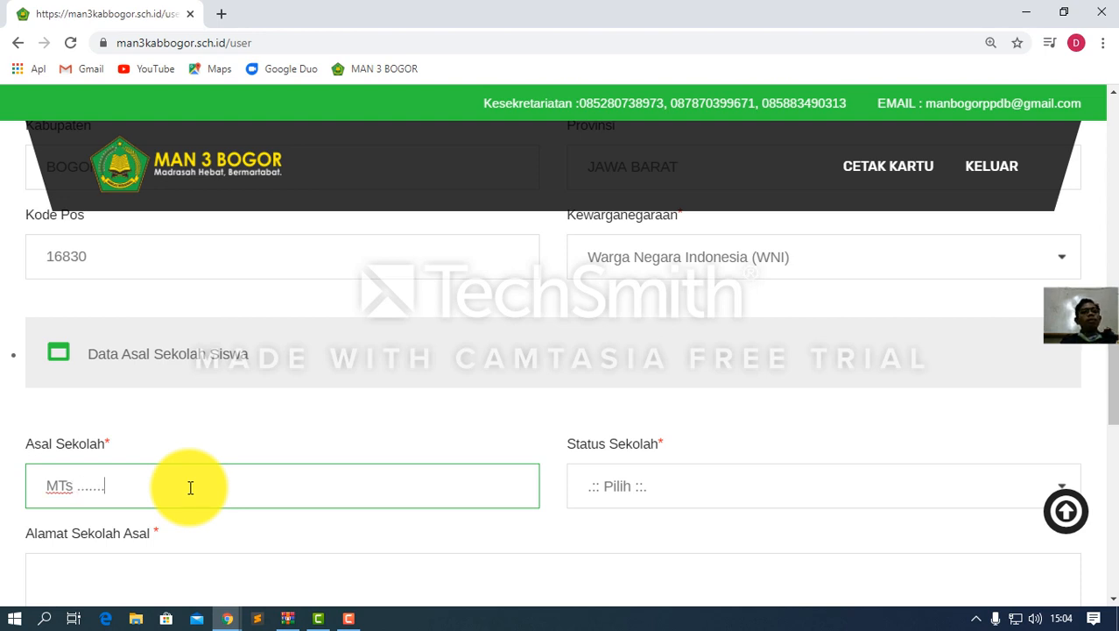
{"action": "type", "text": "........"}
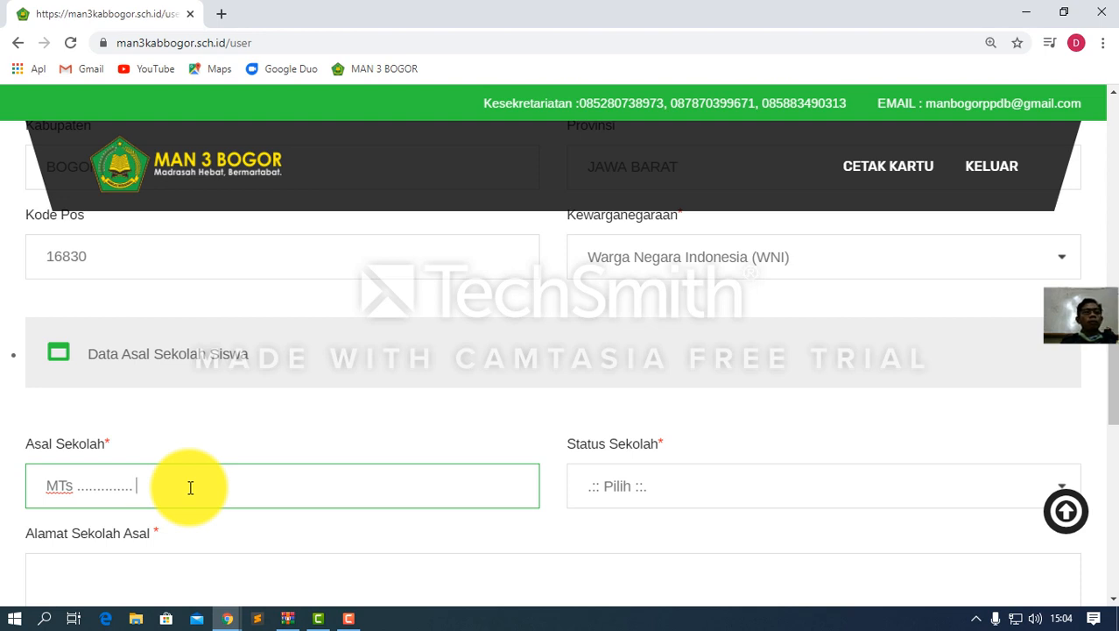
{"action": "type", "text": " SMP"}
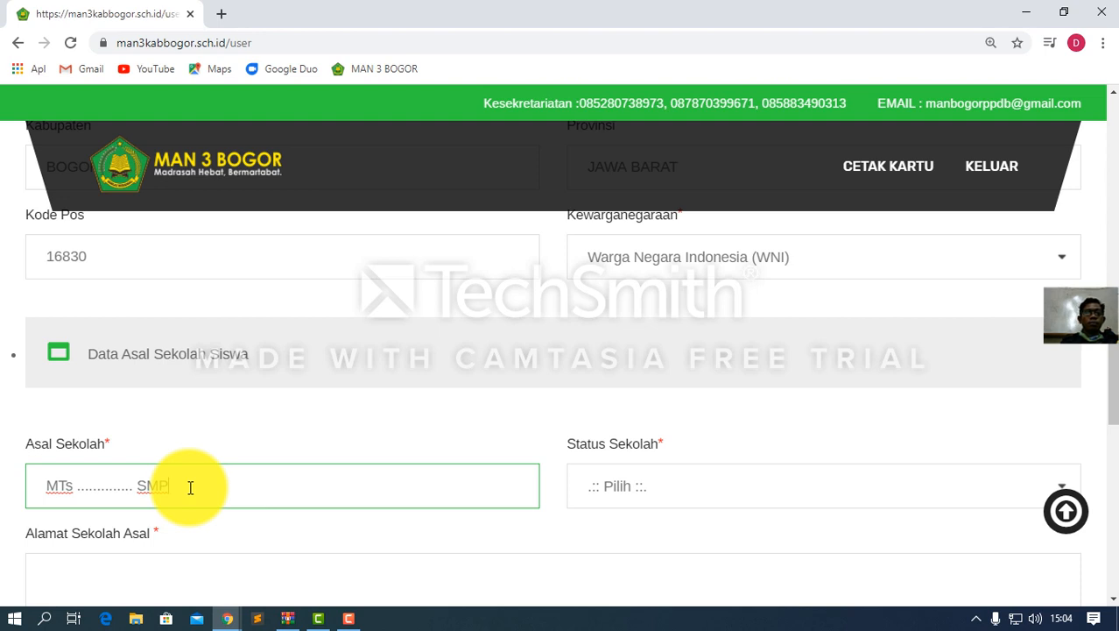
{"action": "type", "text": " .............."}
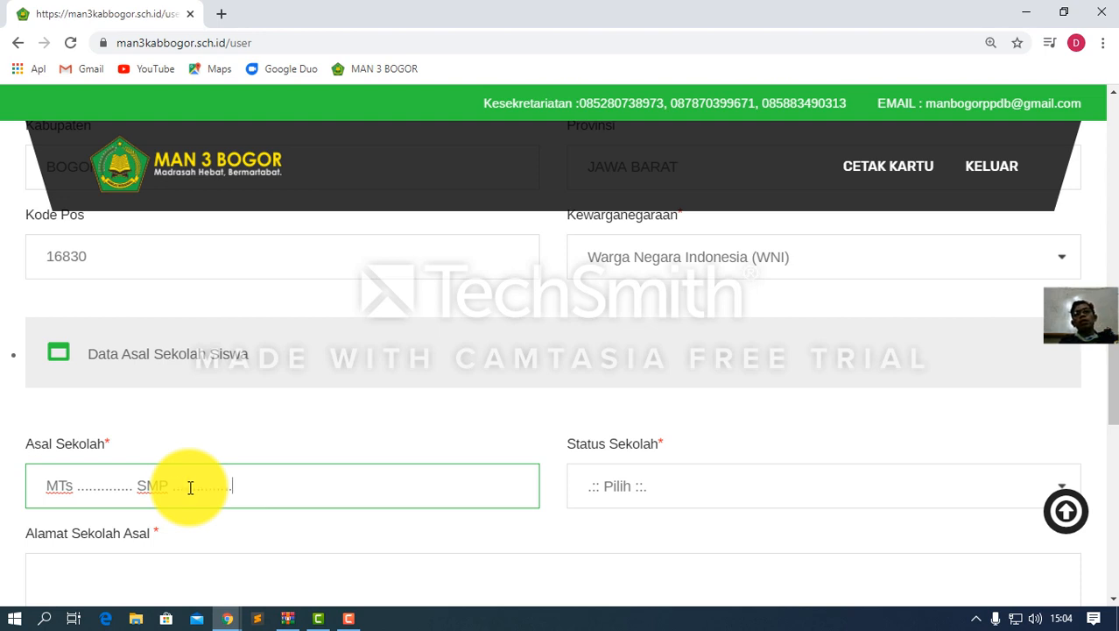
{"action": "type", "text": "....."}
Choose Negri as the previous school's status
{"action": "left_click", "coordinate": [636, 489]}
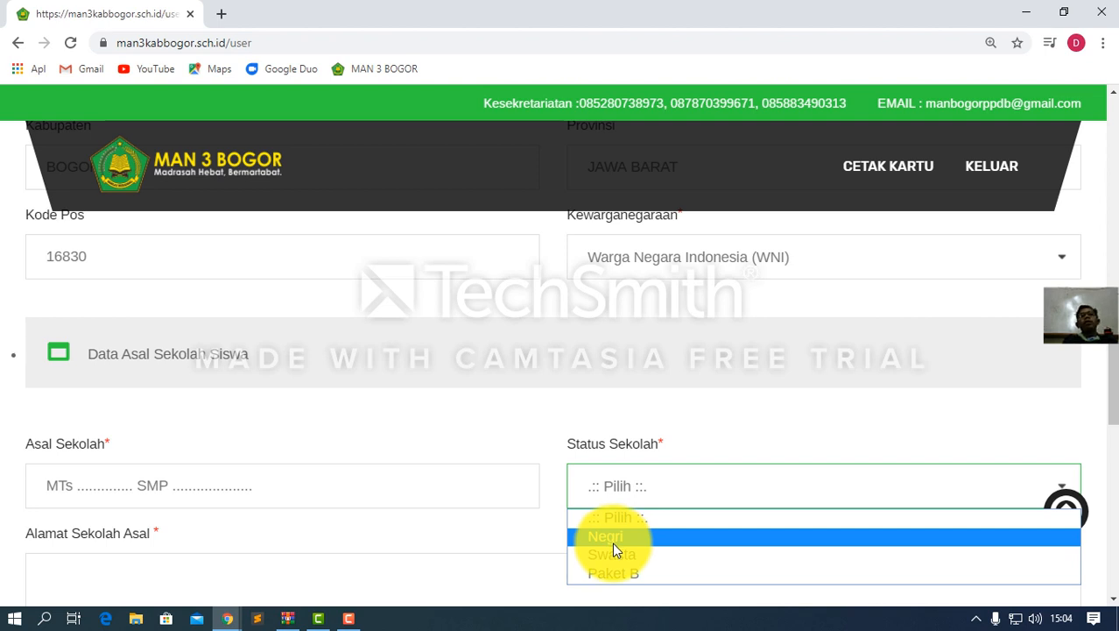
{"action": "left_click", "coordinate": [612, 539]}
{"action": "scroll", "coordinate": [381, 526], "scroll_direction": "down", "scroll_amount": 2}
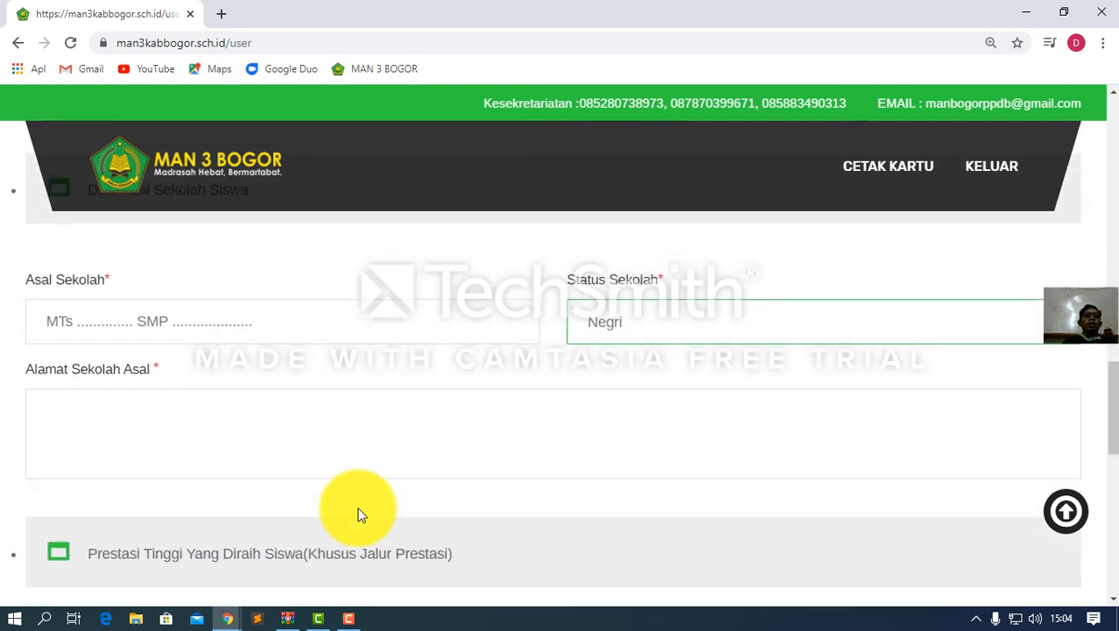
Enter the school address 'Jl. Rawa Gumbira 9 Desa Sukamaju Kec. Jonggol'
{"action": "left_click", "coordinate": [228, 456]}
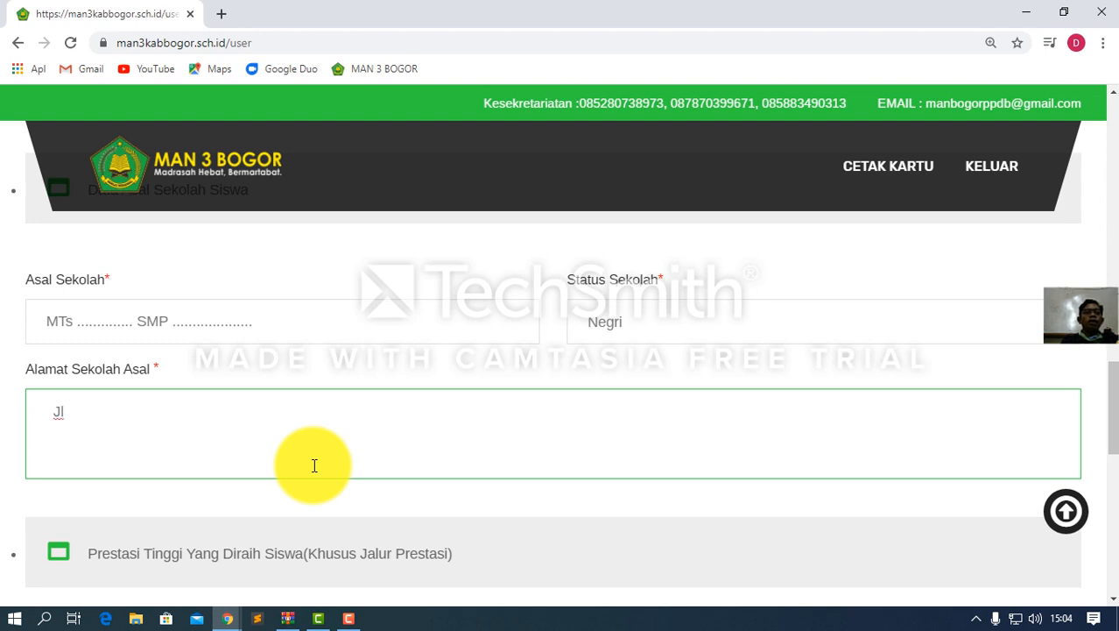
{"action": "type", "text": "Jl. R"}
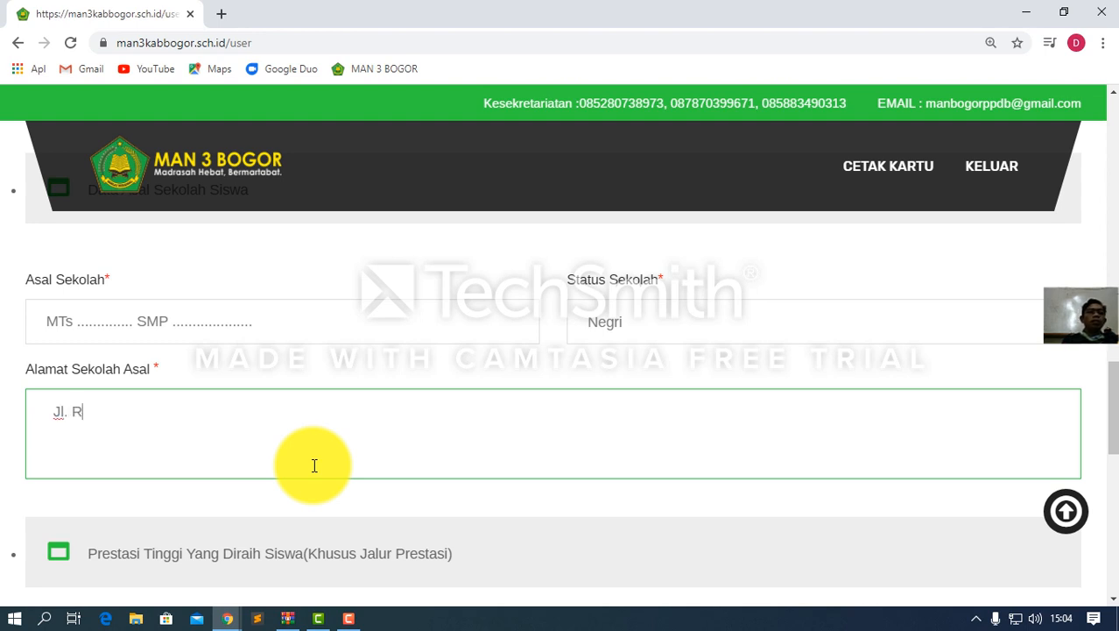
{"action": "type", "text": "Rawa "}
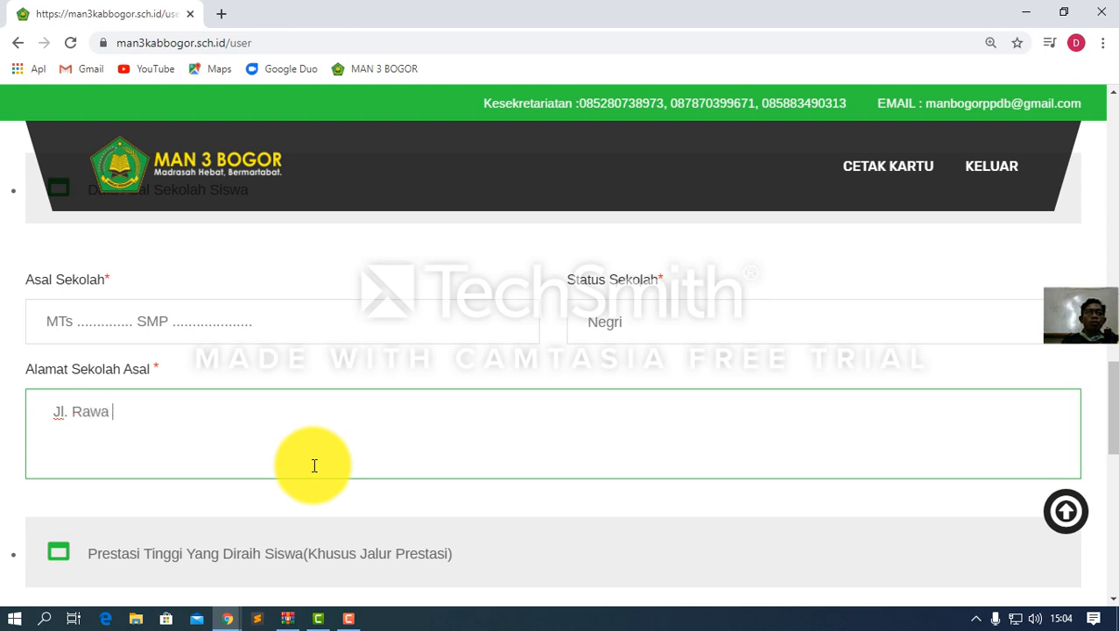
{"action": "type", "text": "Gum"}
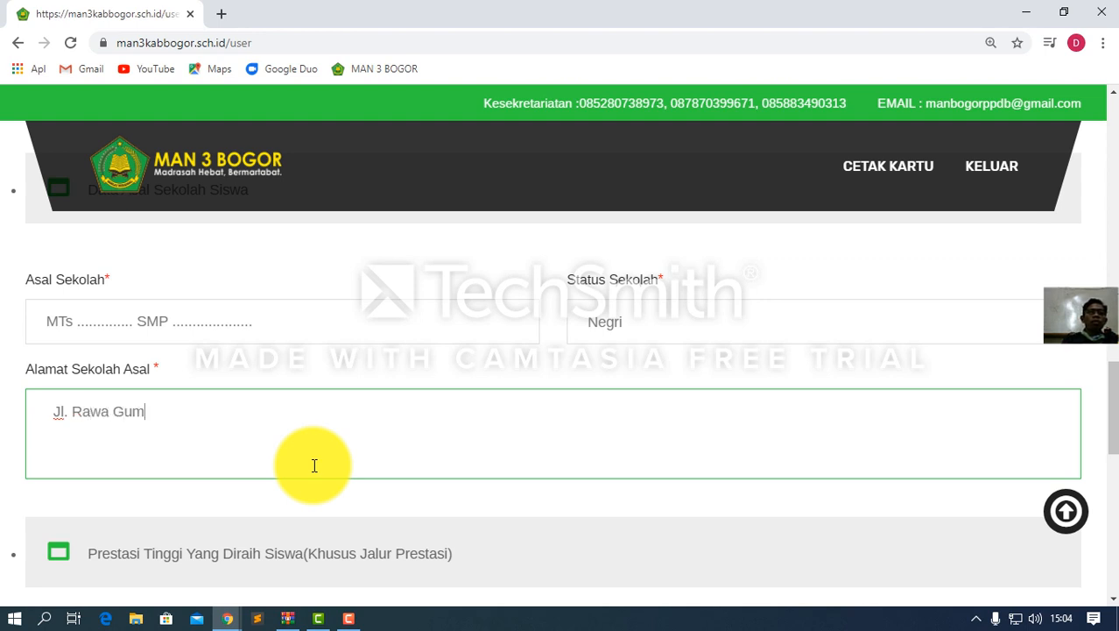
{"action": "type", "text": "bira No. 3"}
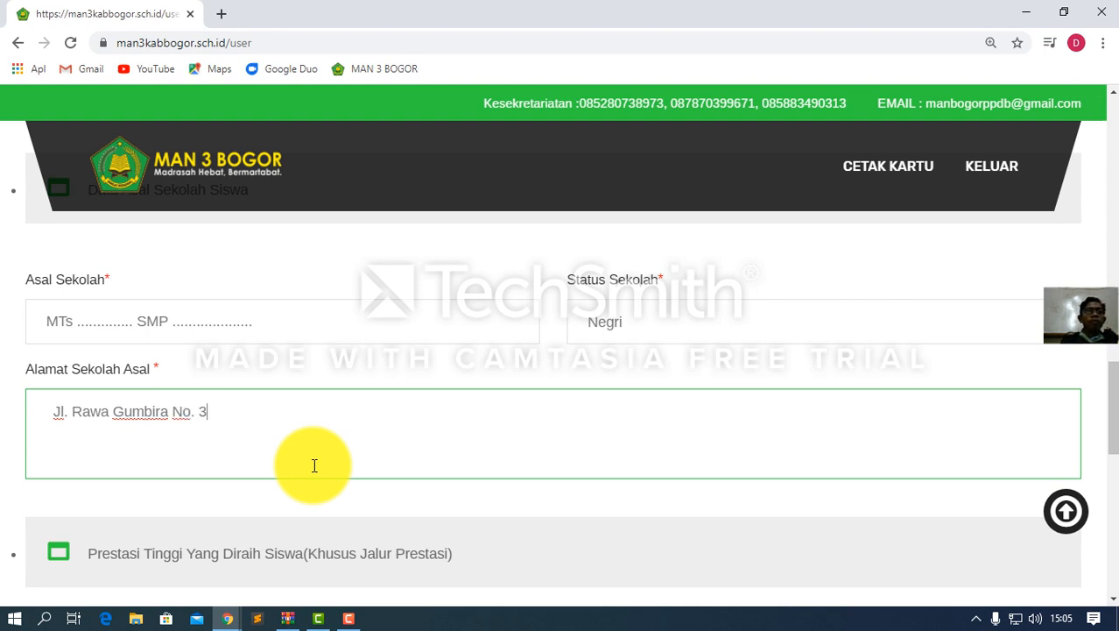
{"action": "type", "text": "9 Des"}
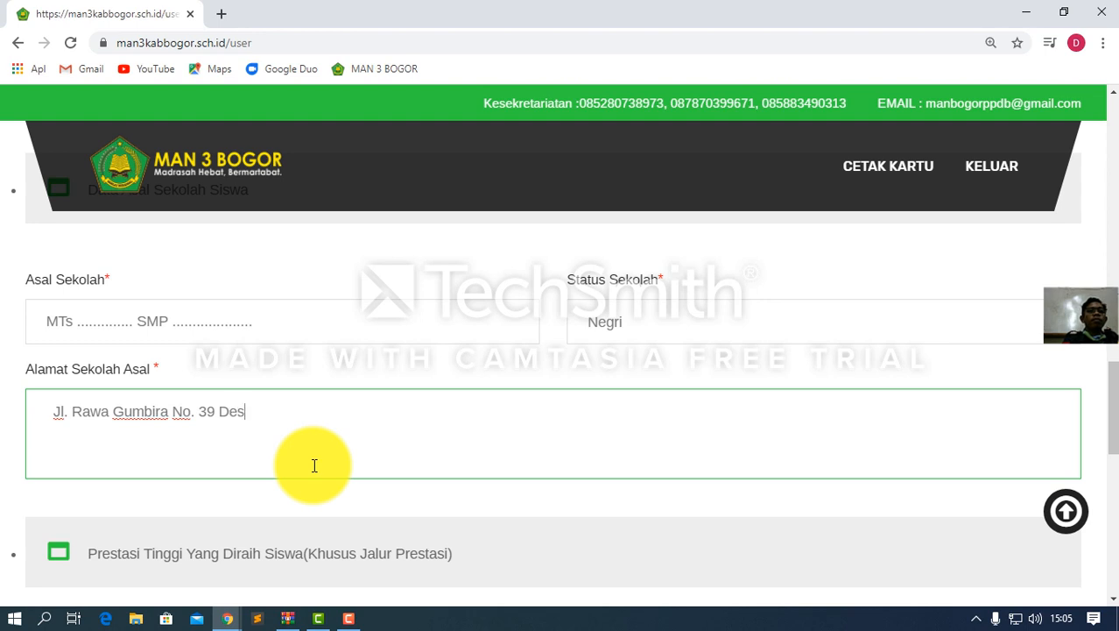
{"action": "type", "text": "a Sukamaju"}
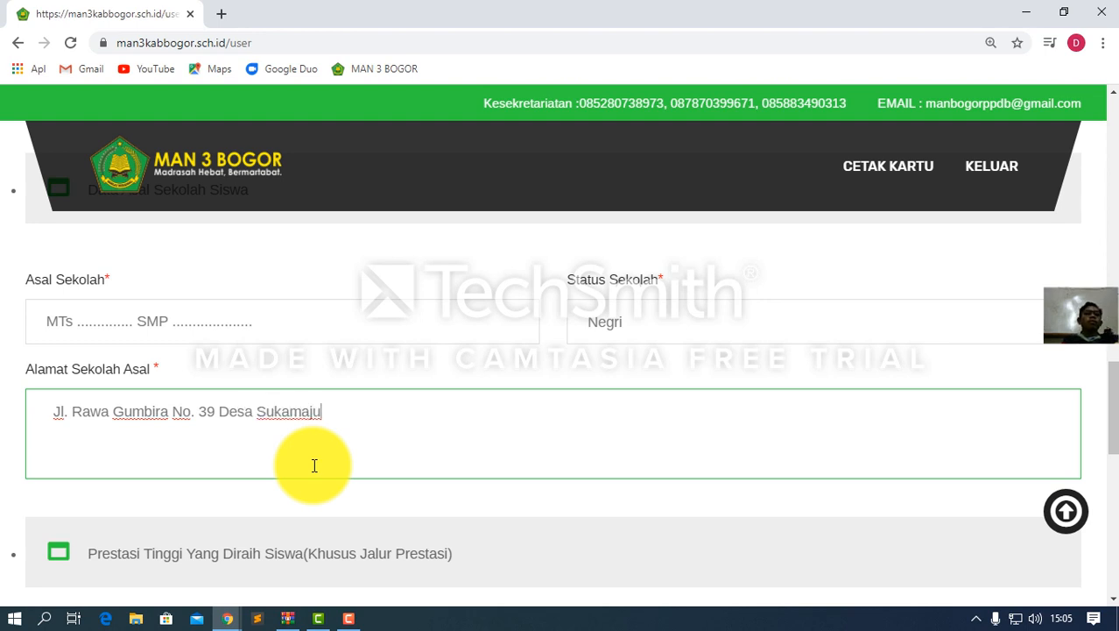
{"action": "type", "text": " Kec"}
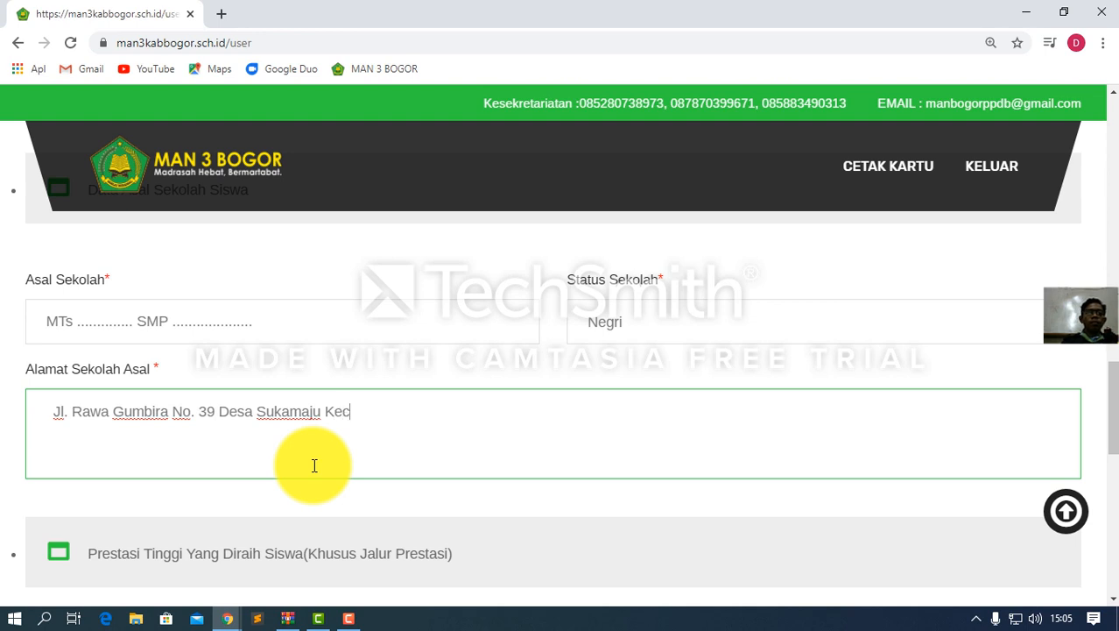
{"action": "type", "text": ". Jongg"}
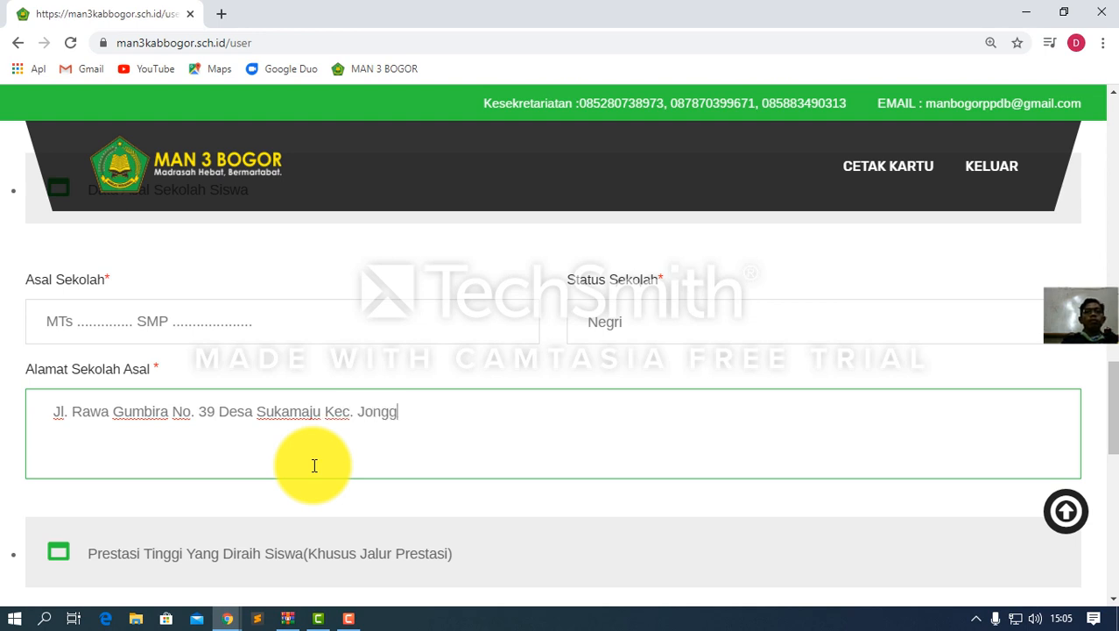
{"action": "type", "text": "ol"}
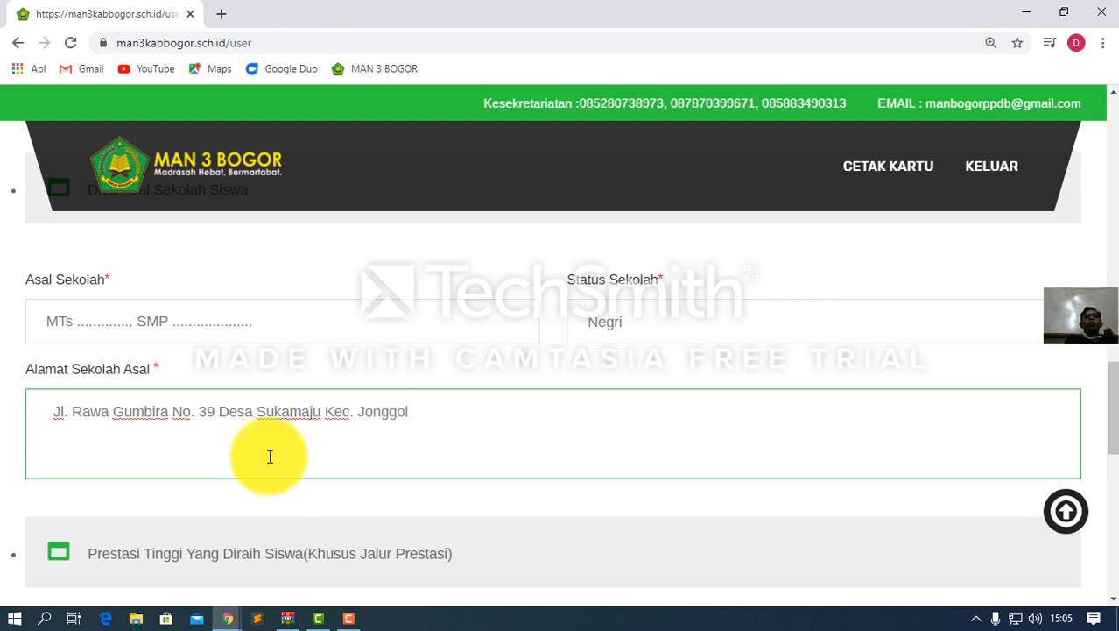
{"action": "scroll", "coordinate": [305, 463], "scroll_direction": "down", "scroll_amount": 3}
Scroll past the Prestasi section to the Arsip Berkas Photo and KIP/SKTM file inputs
{"action": "scroll", "coordinate": [332, 457], "scroll_direction": "up", "scroll_amount": 3}
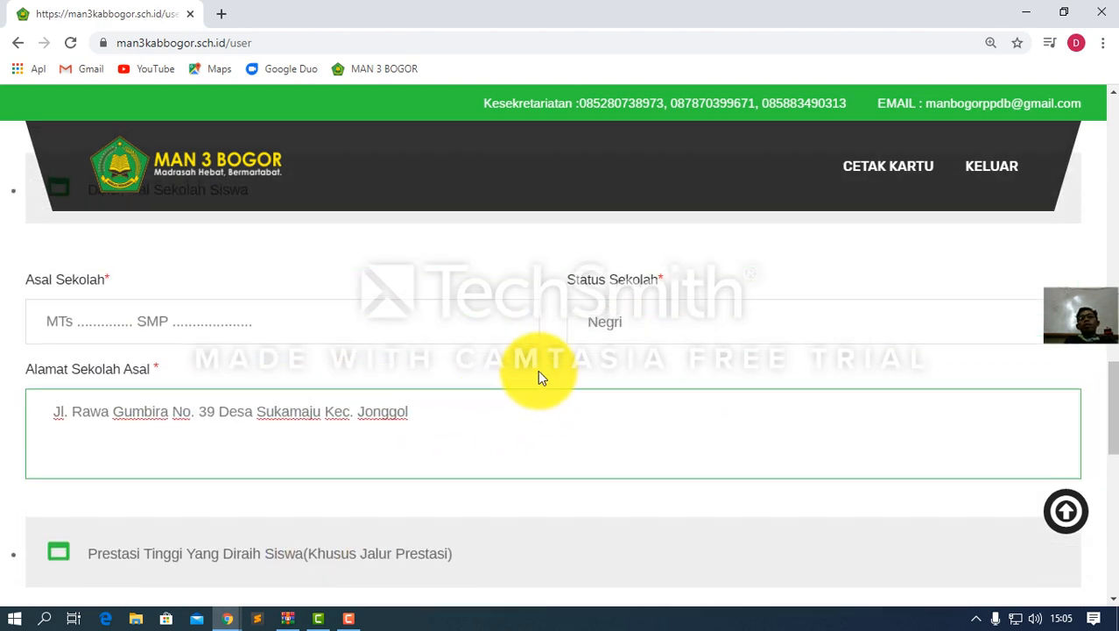
{"action": "scroll", "coordinate": [420, 399], "scroll_direction": "down", "scroll_amount": 3}
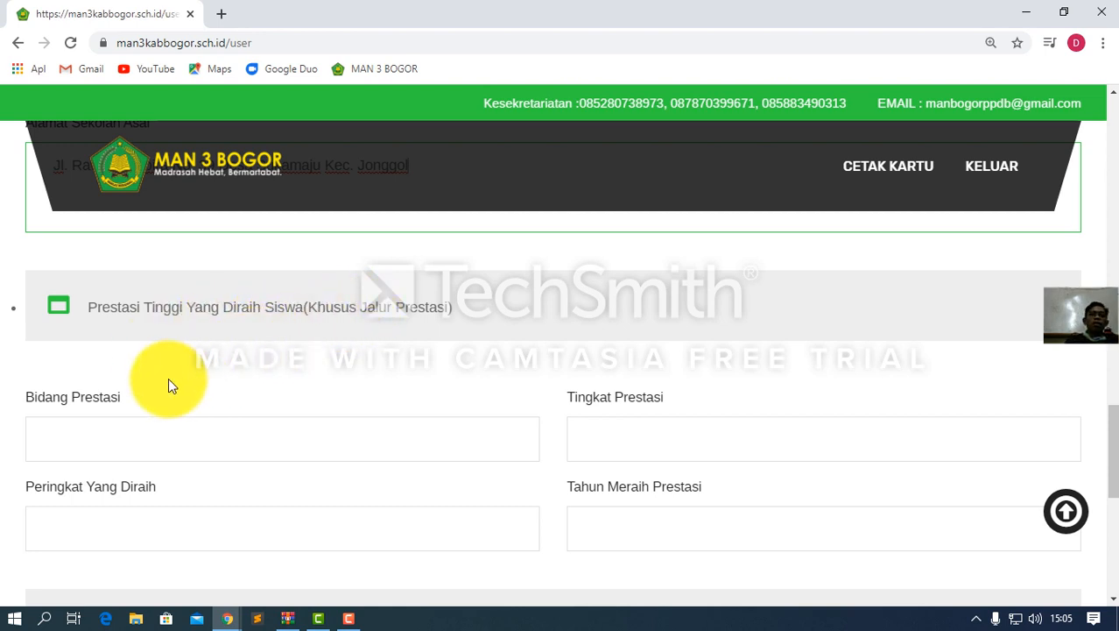
{"action": "scroll", "coordinate": [142, 420], "scroll_direction": "down", "scroll_amount": 1}
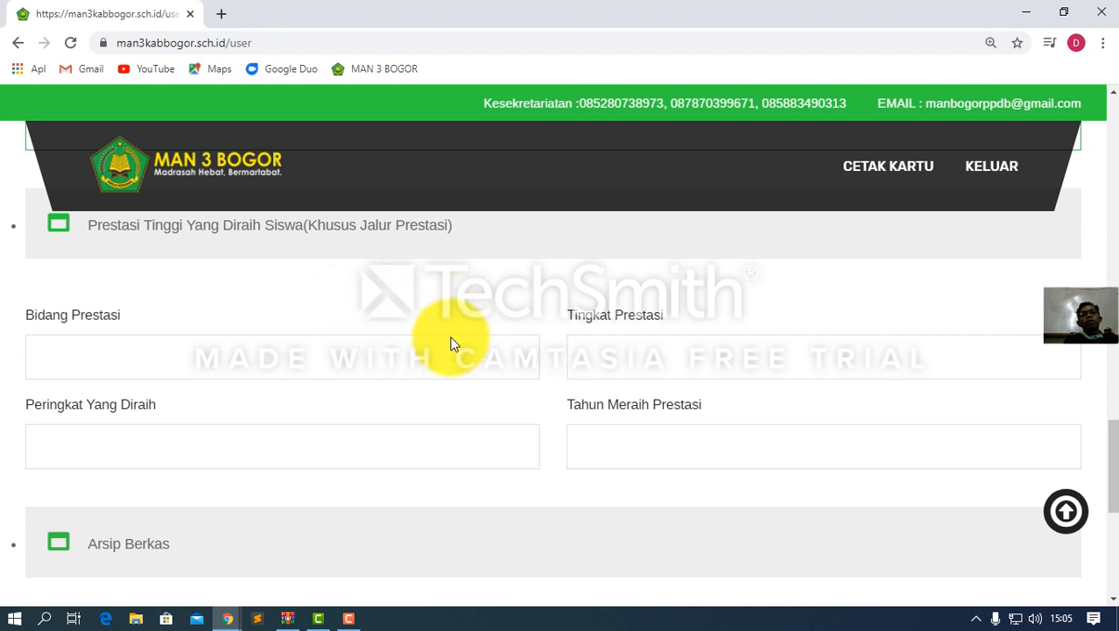
{"action": "scroll", "coordinate": [333, 372], "scroll_direction": "down", "scroll_amount": 2}
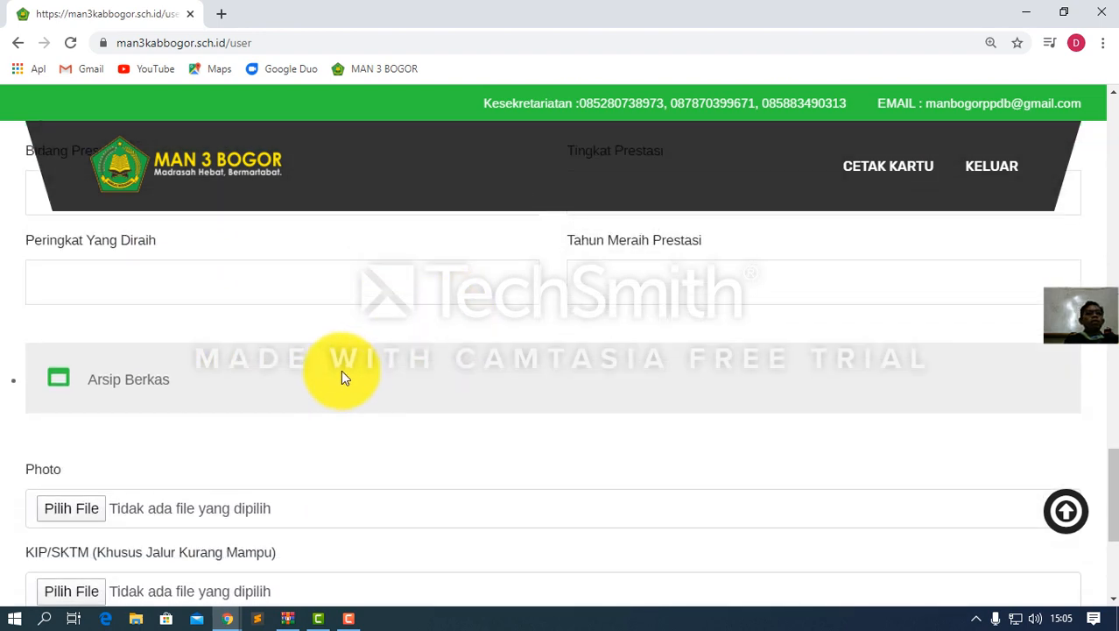
{"action": "scroll", "coordinate": [307, 368], "scroll_direction": "down", "scroll_amount": 1}
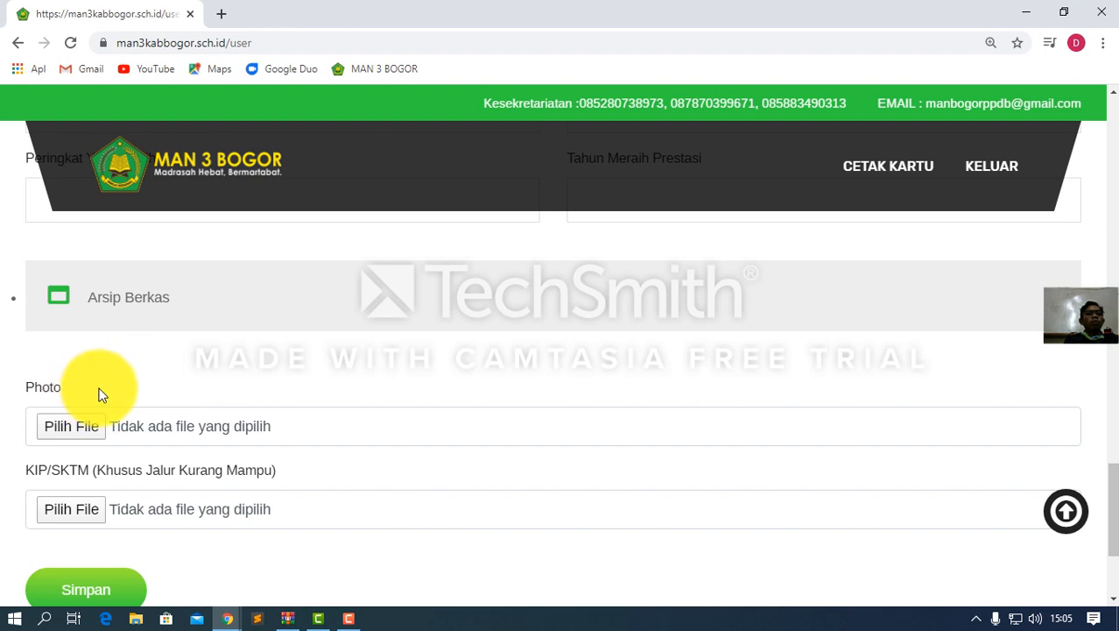
{"action": "scroll", "coordinate": [160, 374], "scroll_direction": "down", "scroll_amount": 1}
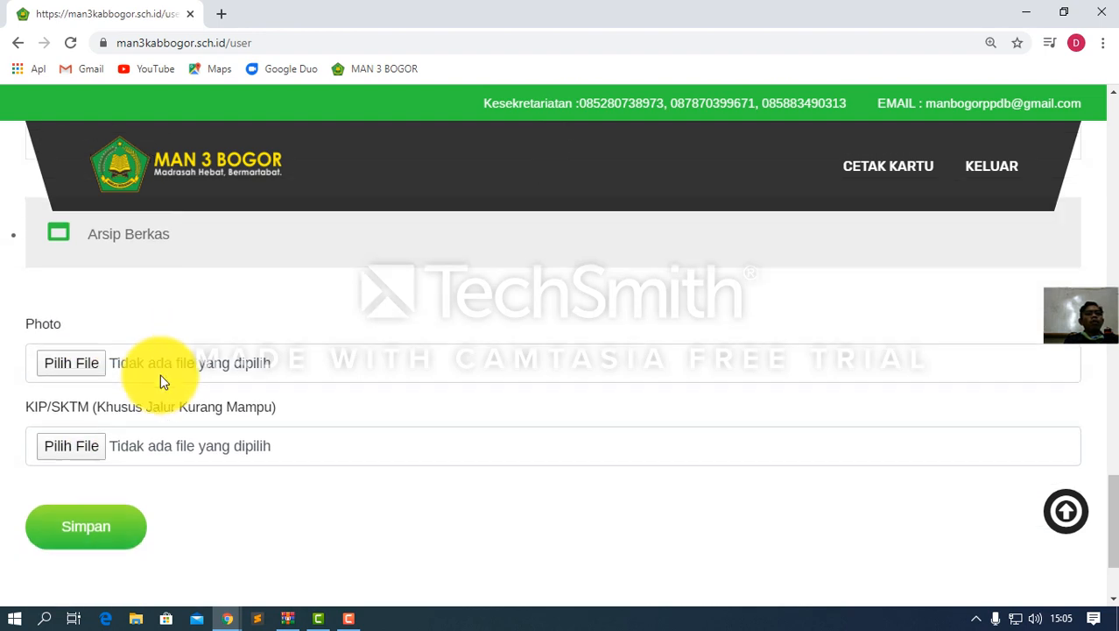
Open the Photo file picker and look through Pictures and Downloads for the photo
{"action": "left_click", "coordinate": [87, 349]}
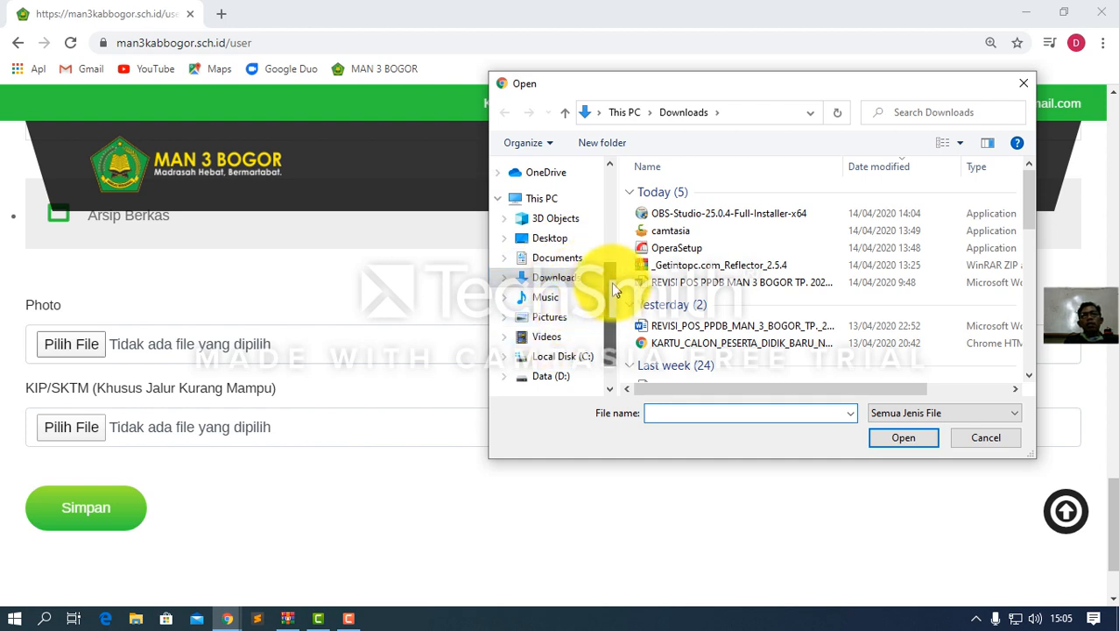
{"action": "left_click_drag", "start_coordinate": [615, 290], "coordinate": [600, 216]}
{"action": "left_click", "coordinate": [554, 209]}
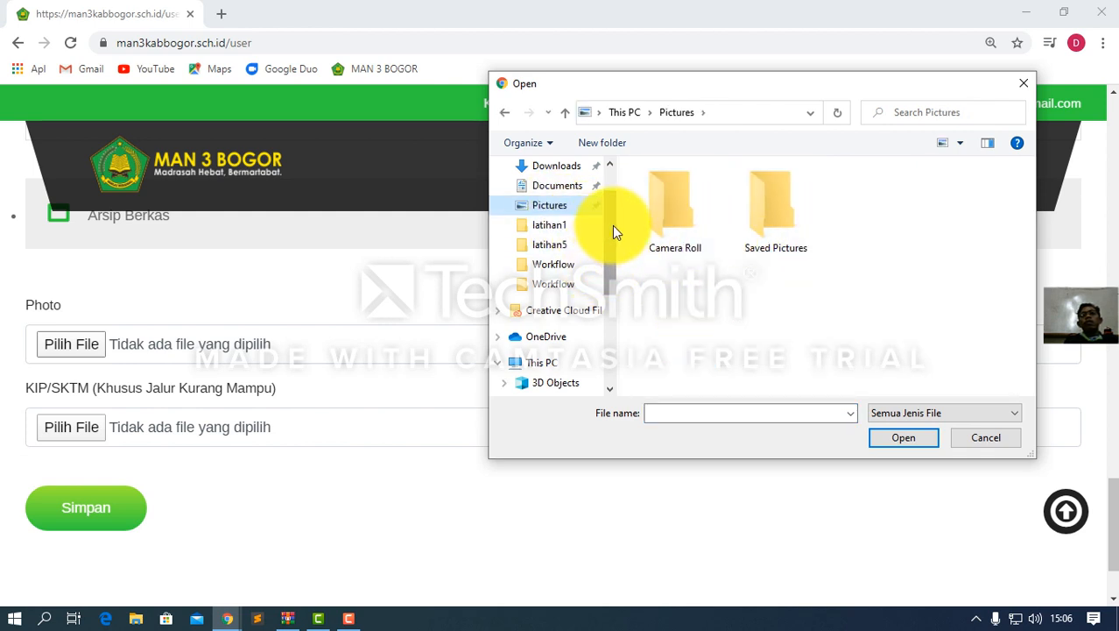
{"action": "left_click_drag", "start_coordinate": [612, 225], "coordinate": [581, 195]}
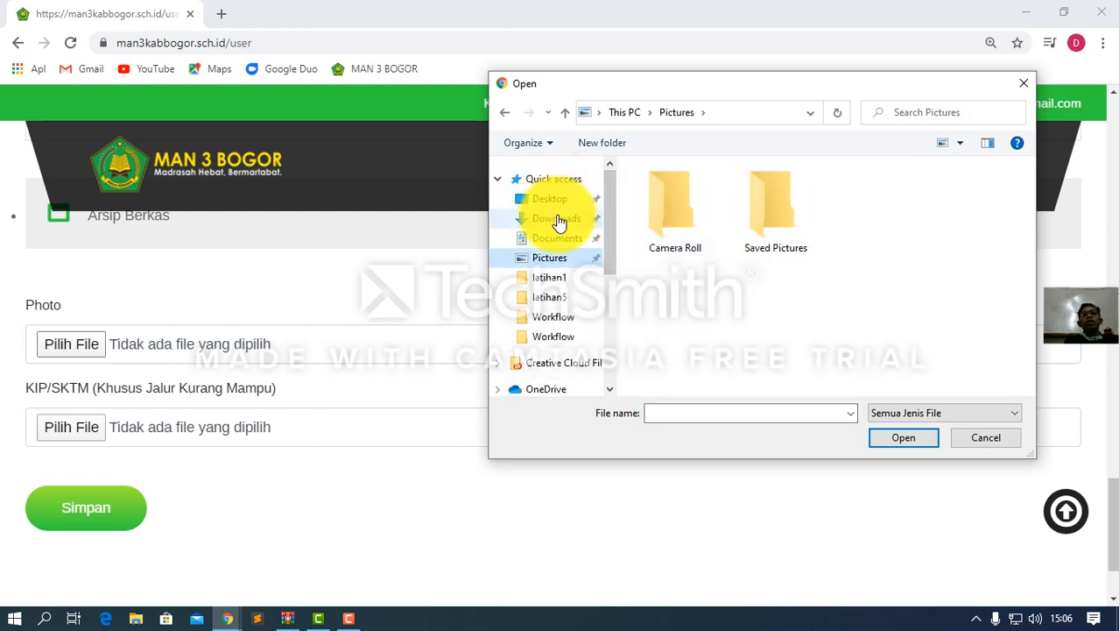
{"action": "left_click", "coordinate": [558, 221]}
{"action": "scroll", "coordinate": [688, 258], "scroll_direction": "down", "scroll_amount": 5}
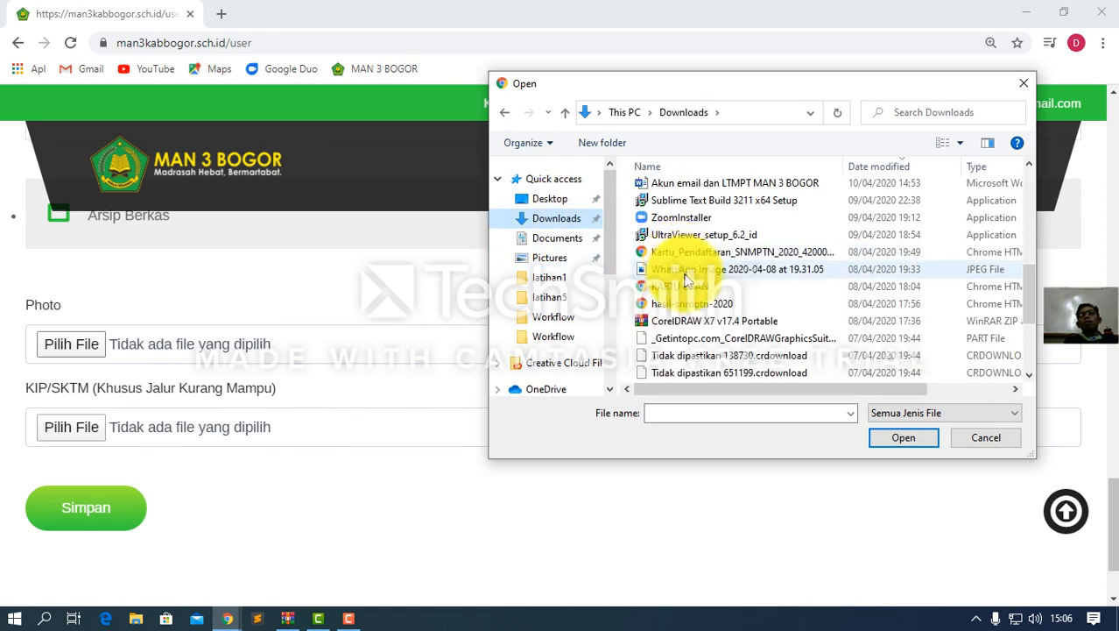
{"action": "scroll", "coordinate": [687, 279], "scroll_direction": "down", "scroll_amount": 2}
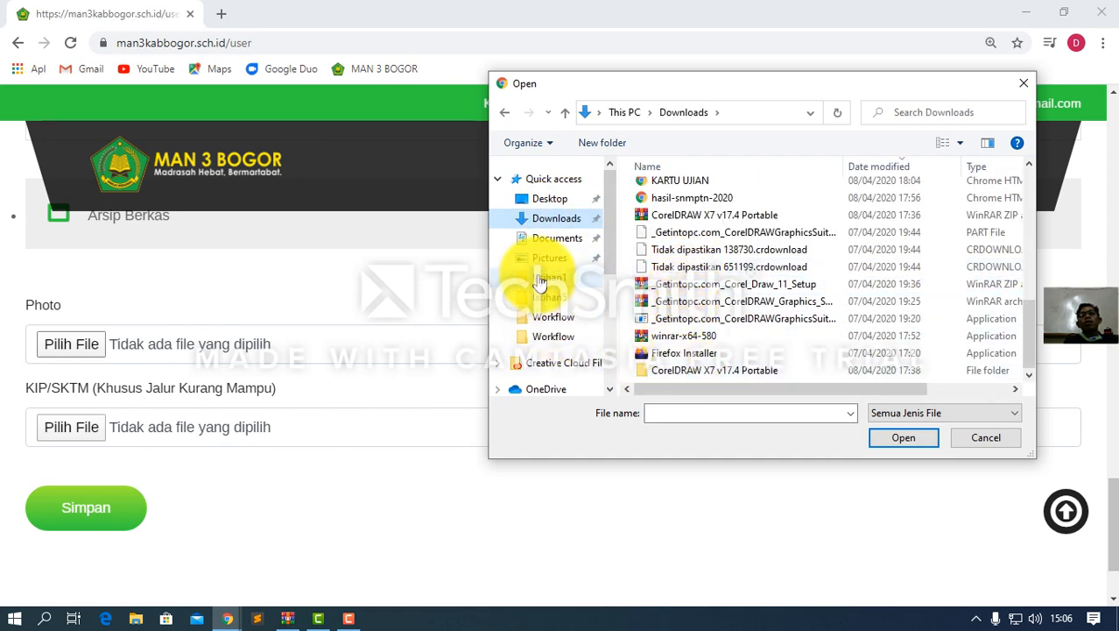
{"action": "scroll", "coordinate": [616, 300], "scroll_direction": "down", "scroll_amount": 2}
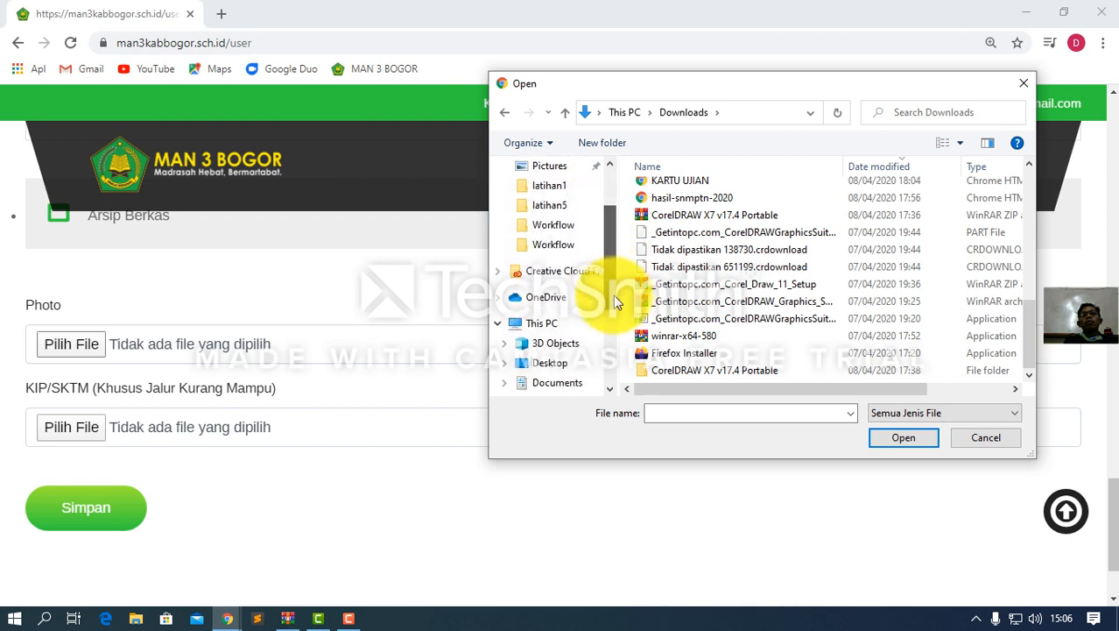
{"action": "scroll", "coordinate": [614, 310], "scroll_direction": "down", "scroll_amount": 2}
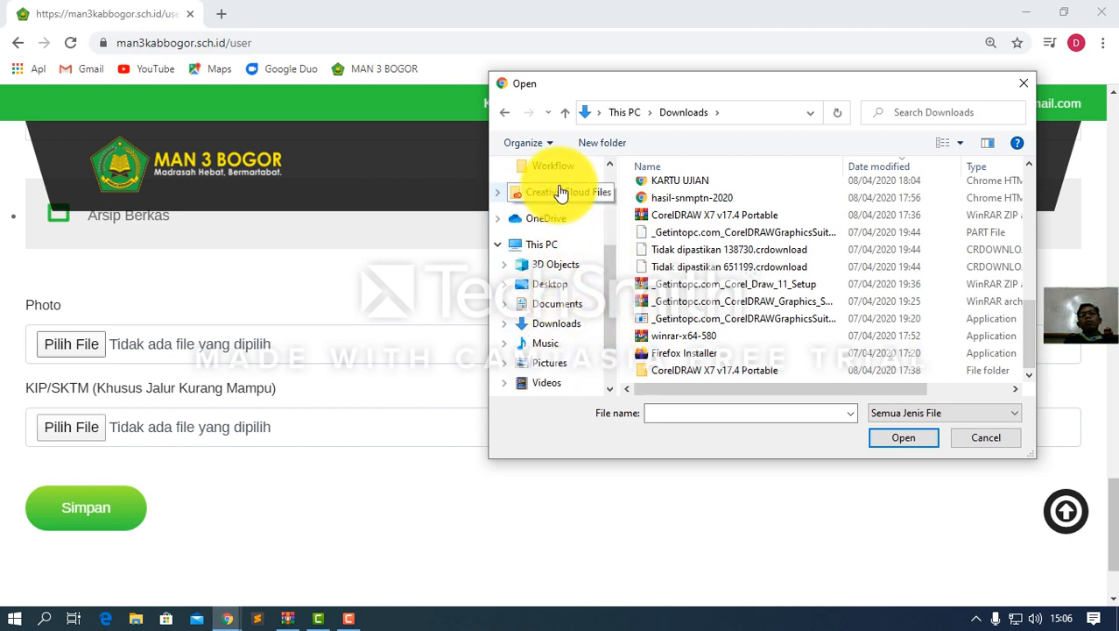
{"action": "scroll", "coordinate": [562, 302], "scroll_direction": "down", "scroll_amount": 2}
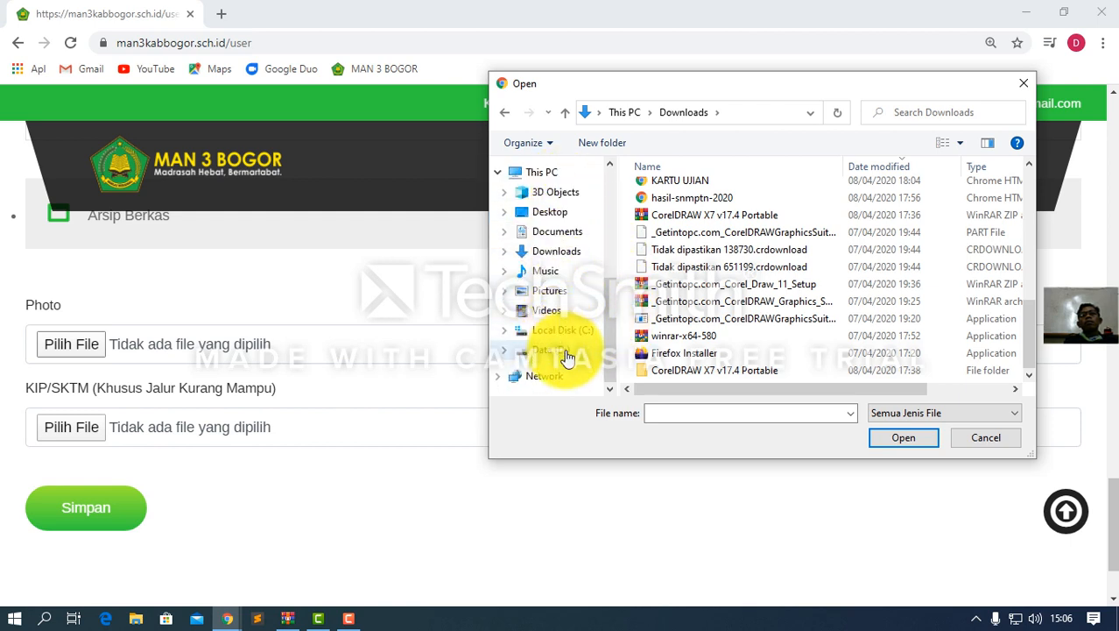
Search Data (D:), Pictures, Music, Saved Pictures and xampp, ending back on Data (D:)
{"action": "left_click", "coordinate": [550, 350]}
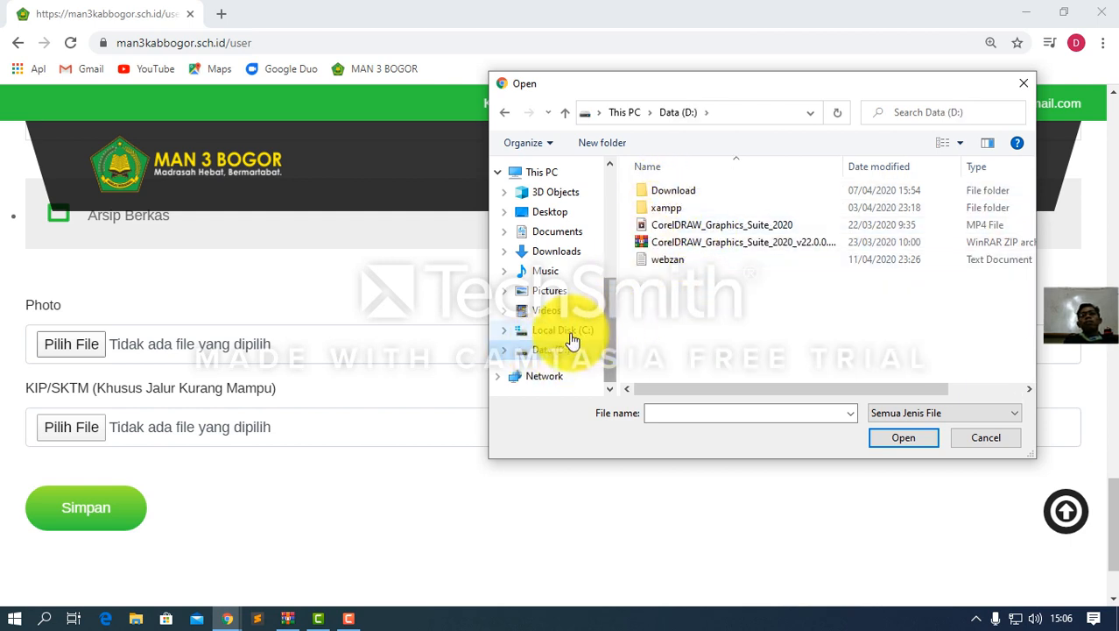
{"action": "left_click", "coordinate": [547, 291]}
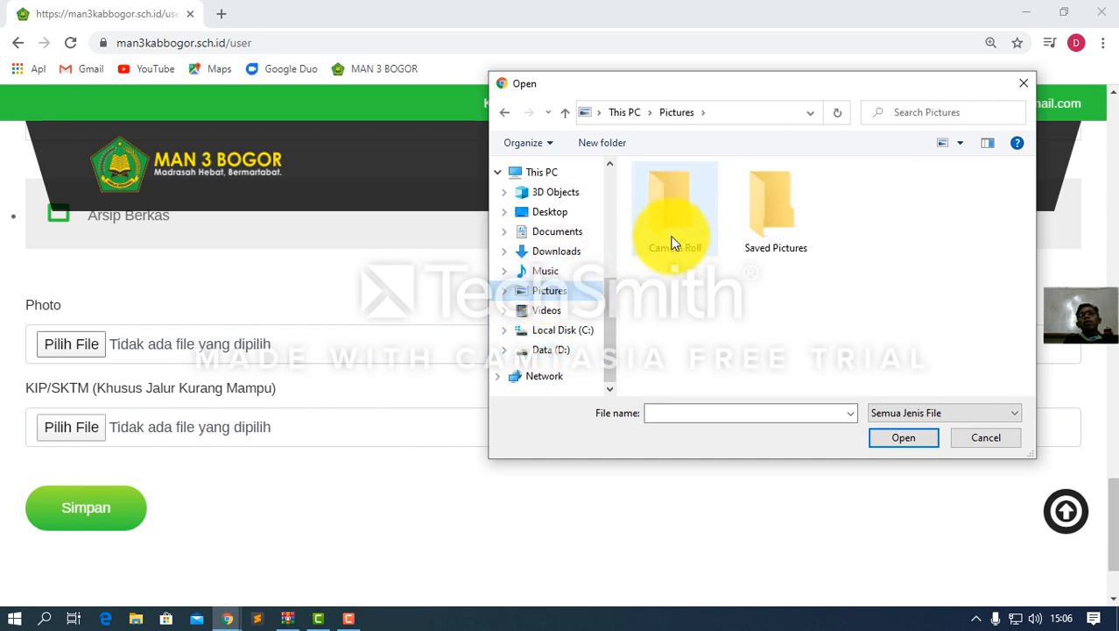
{"action": "left_click", "coordinate": [545, 272]}
{"action": "left_click", "coordinate": [551, 253]}
{"action": "scroll", "coordinate": [699, 277], "scroll_direction": "down", "scroll_amount": 2}
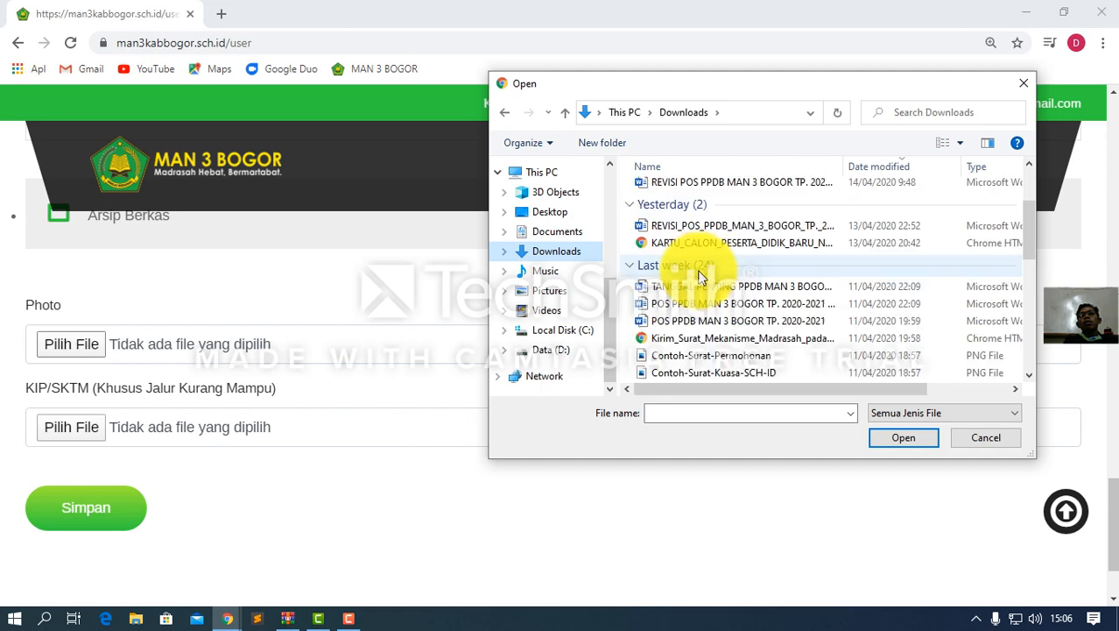
{"action": "scroll", "coordinate": [699, 277], "scroll_direction": "down", "scroll_amount": 3}
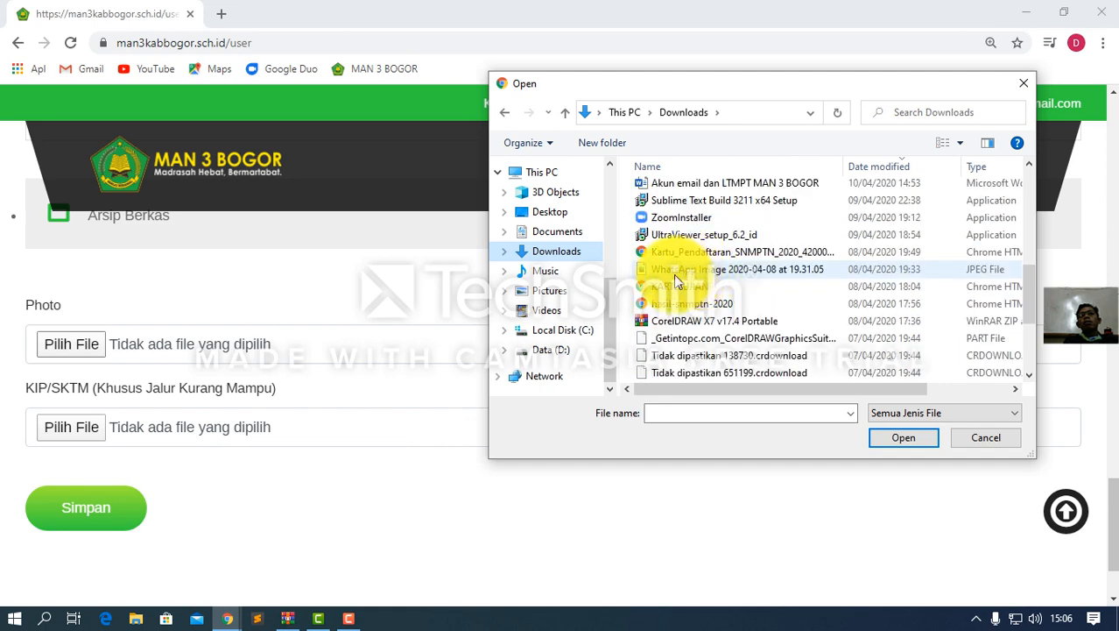
{"action": "scroll", "coordinate": [650, 289], "scroll_direction": "down", "scroll_amount": 2}
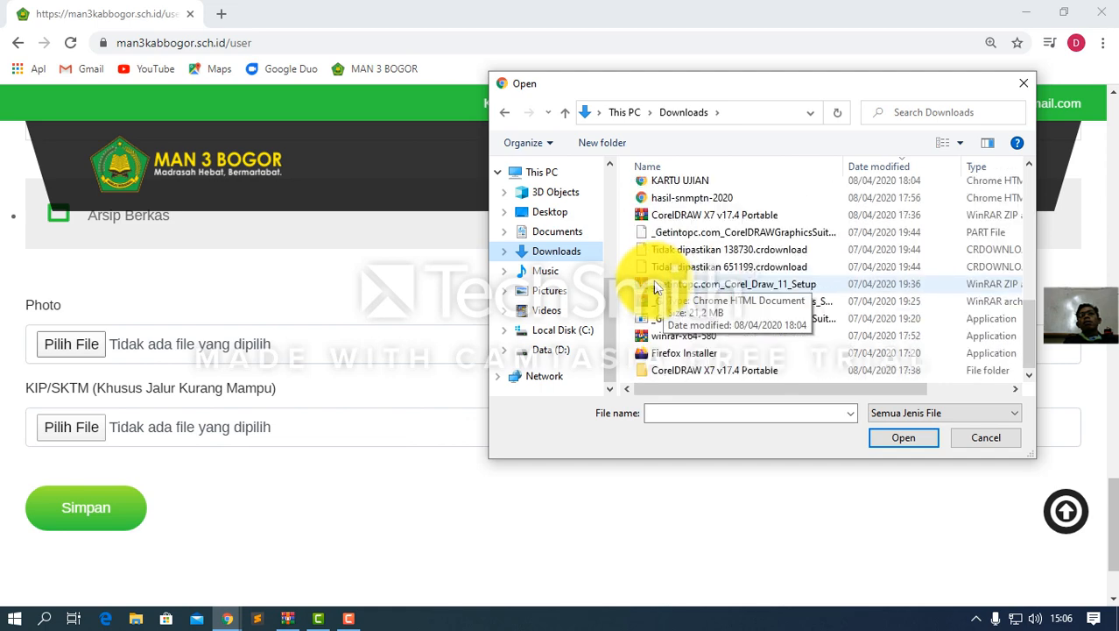
{"action": "left_click", "coordinate": [545, 291]}
{"action": "double_click", "coordinate": [759, 228]}
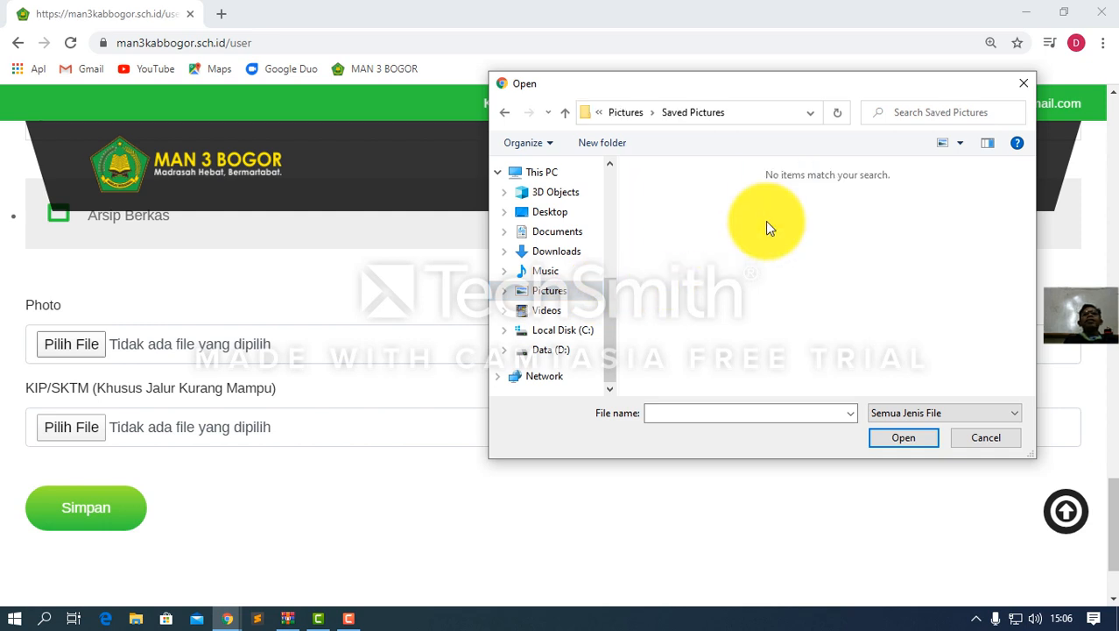
{"action": "left_click", "coordinate": [552, 349]}
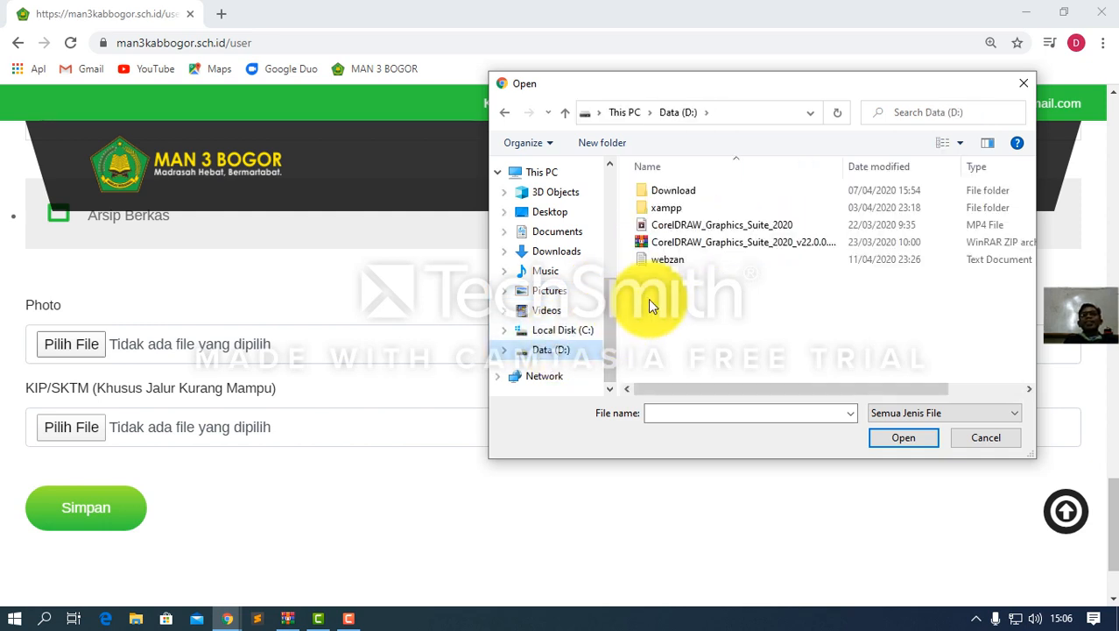
{"action": "double_click", "coordinate": [671, 207]}
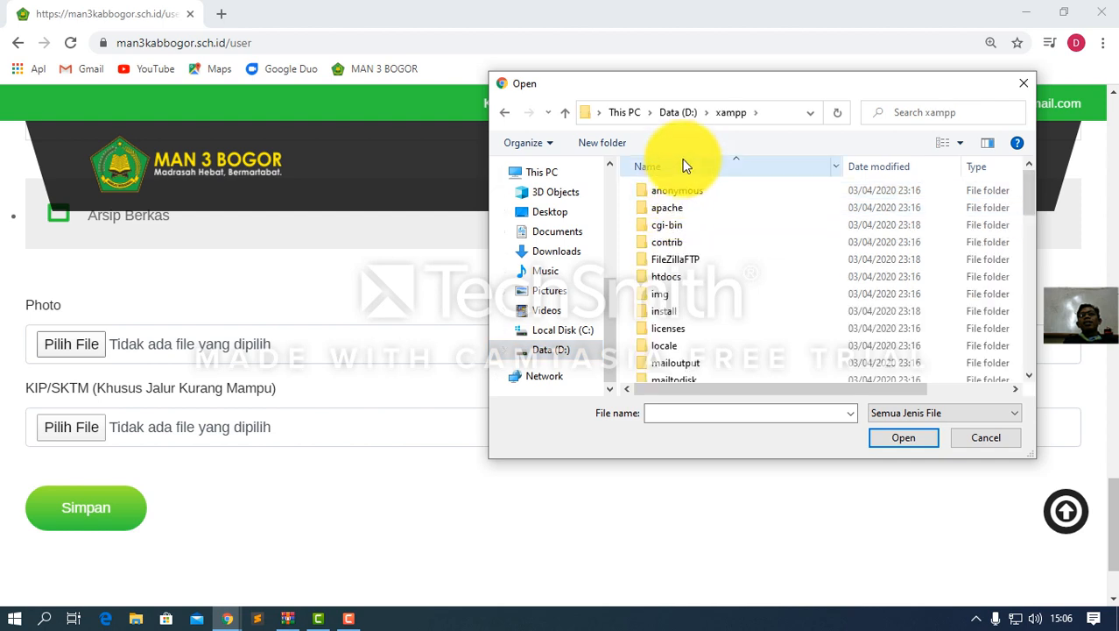
{"action": "left_click", "coordinate": [684, 112]}
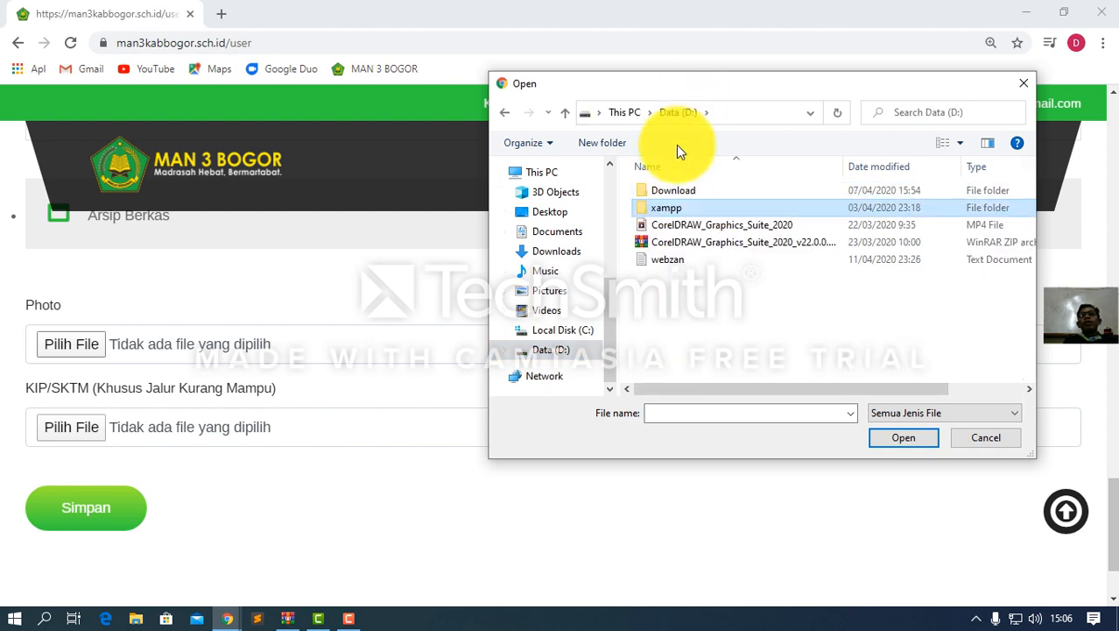
Navigate into D: Download > MAN 3 BOGOR, briefly checking the Music folder
{"action": "double_click", "coordinate": [672, 191]}
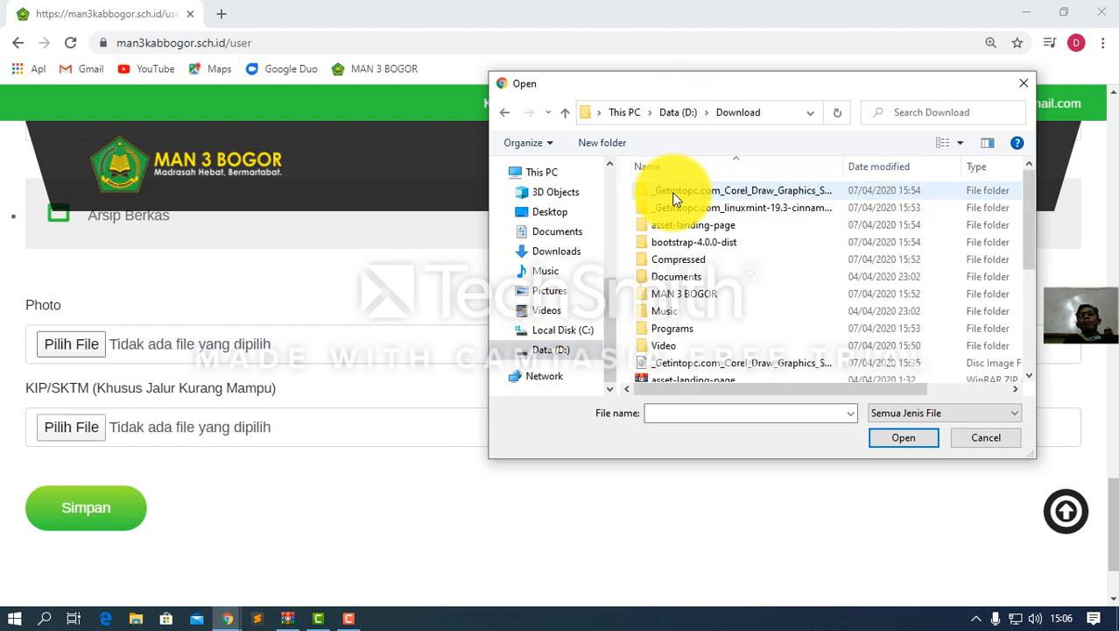
{"action": "double_click", "coordinate": [674, 297]}
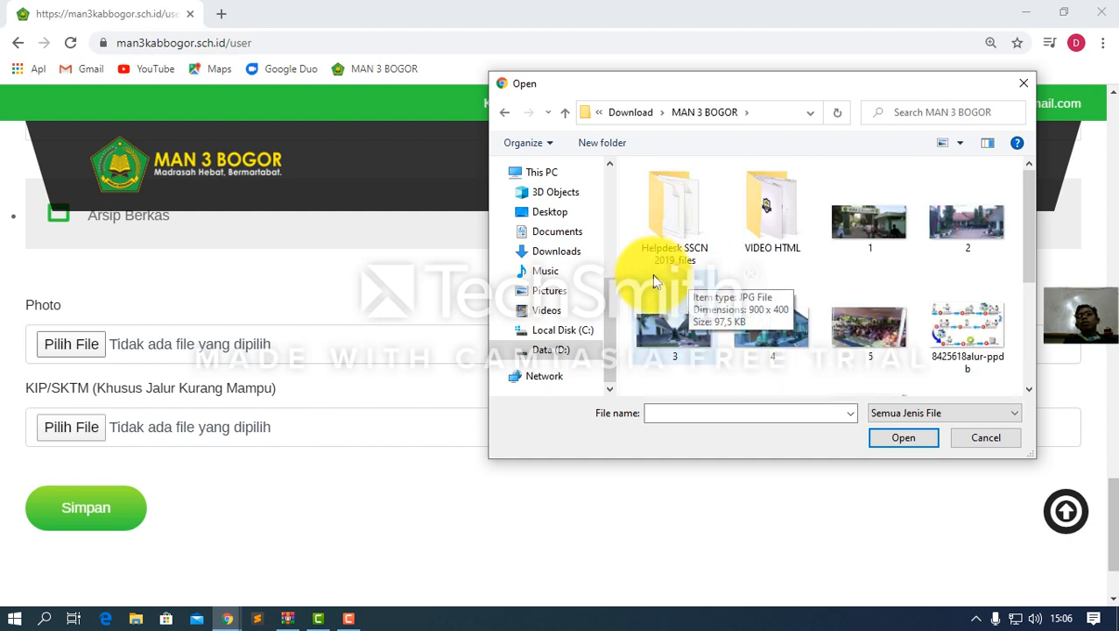
{"action": "left_click", "coordinate": [672, 113]}
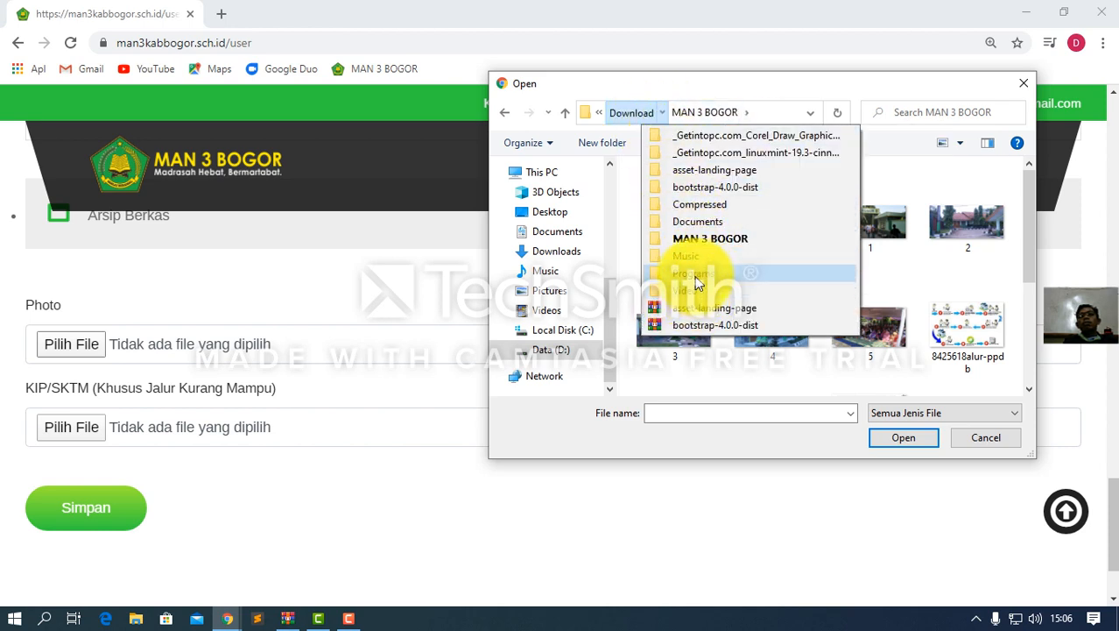
{"action": "left_click", "coordinate": [691, 256]}
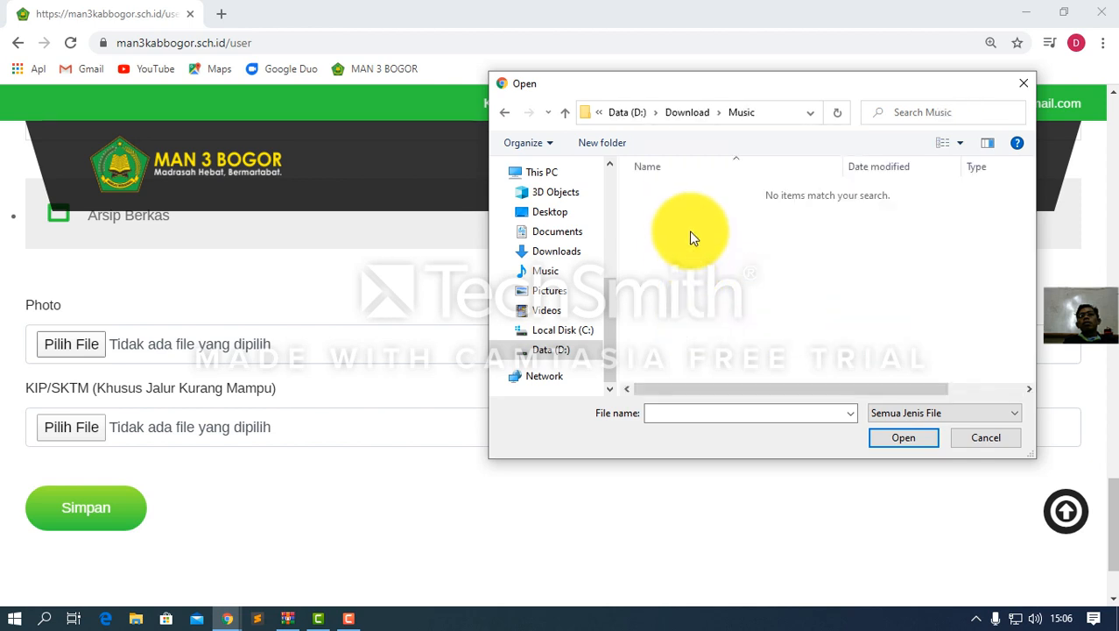
{"action": "left_click", "coordinate": [720, 112]}
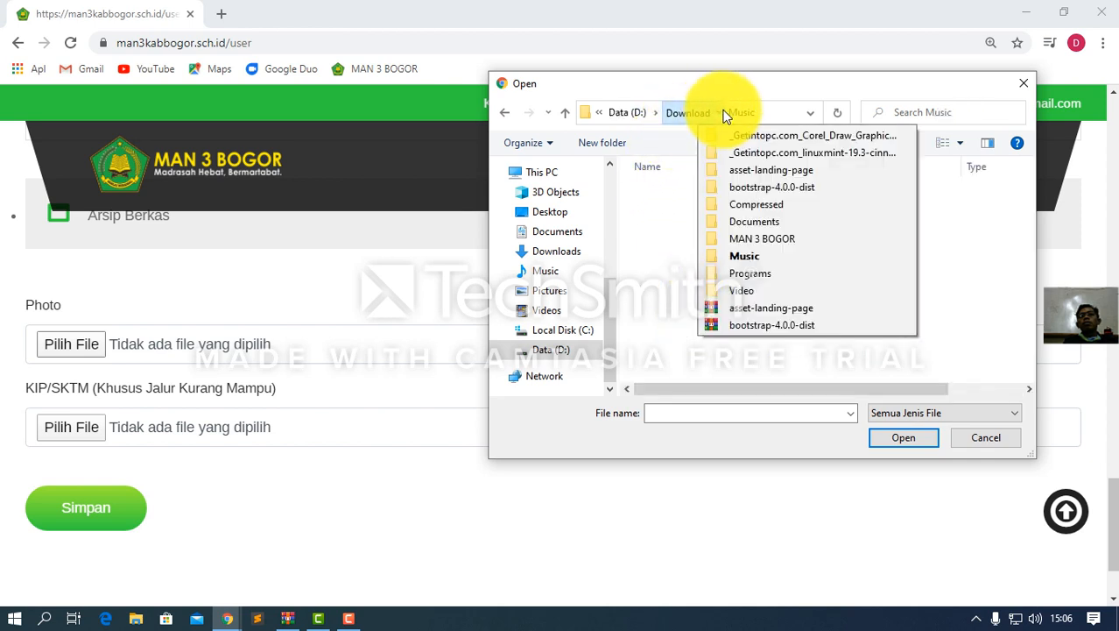
{"action": "left_click", "coordinate": [751, 238]}
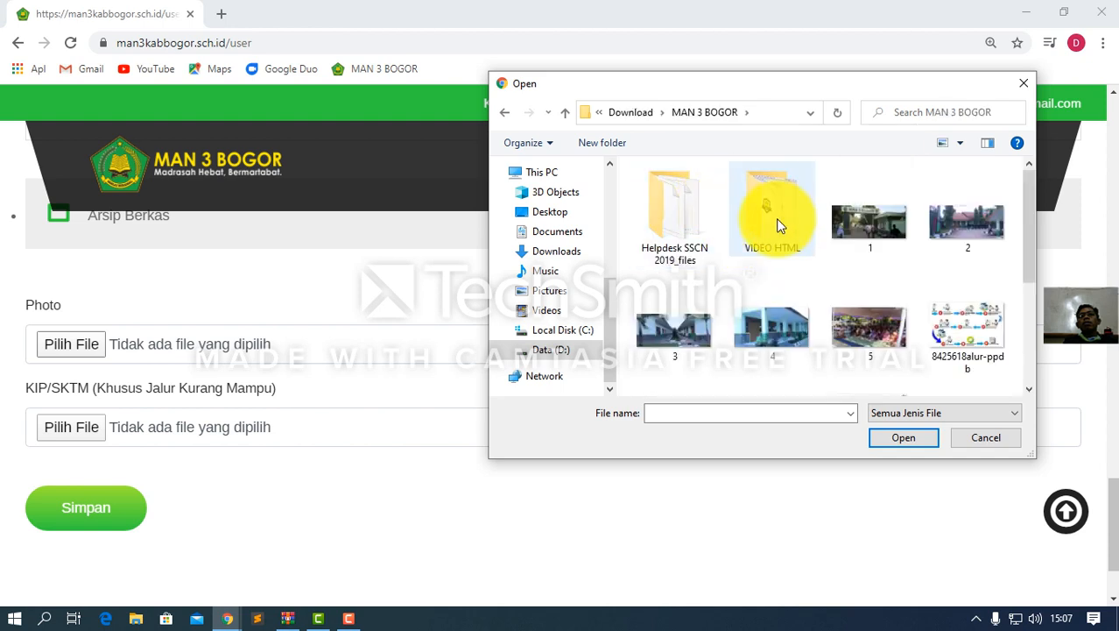
{"action": "scroll", "coordinate": [782, 236], "scroll_direction": "down", "scroll_amount": 3}
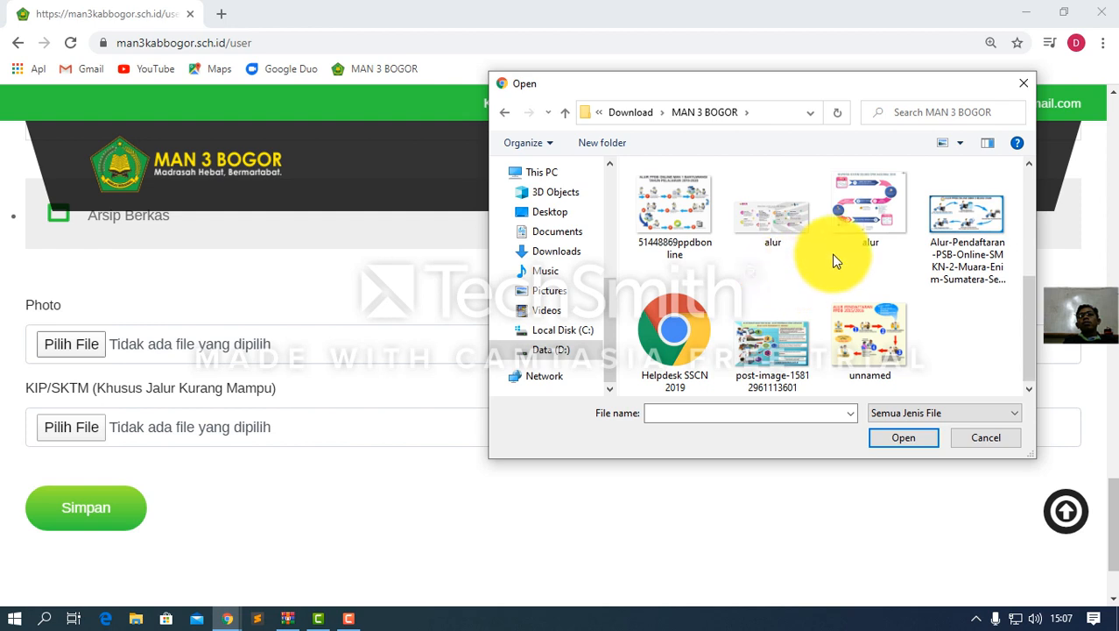
{"action": "scroll", "coordinate": [766, 265], "scroll_direction": "up", "scroll_amount": 5}
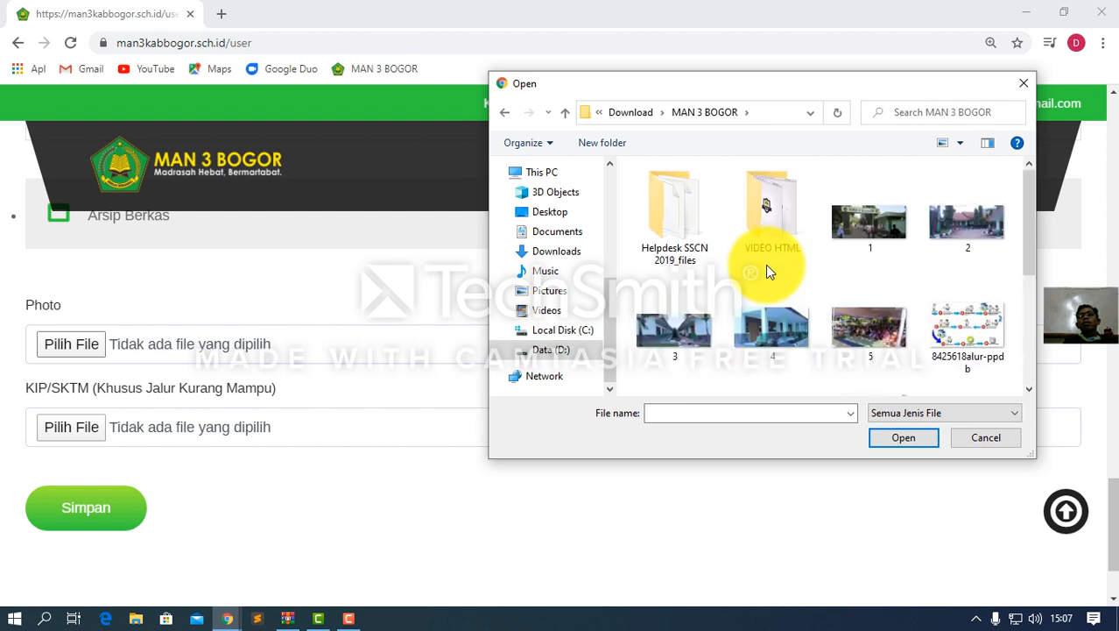
Peek into the VIDEO HTML and Helpdesk SSCN 2019_files folders, returning to MAN 3 BOGOR
{"action": "double_click", "coordinate": [772, 216]}
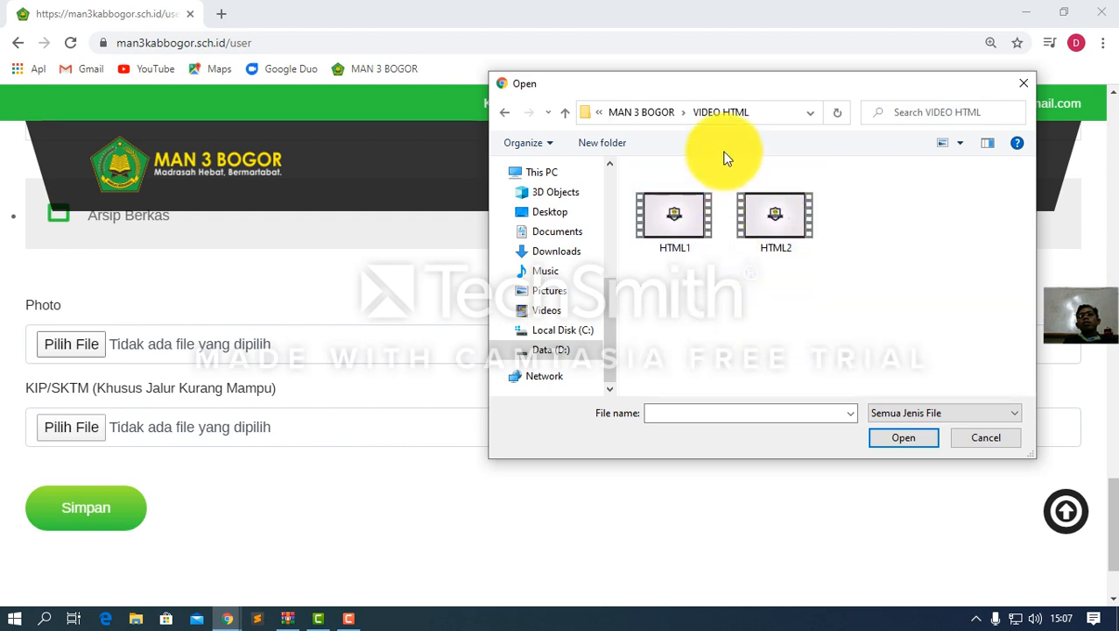
{"action": "left_click", "coordinate": [663, 112]}
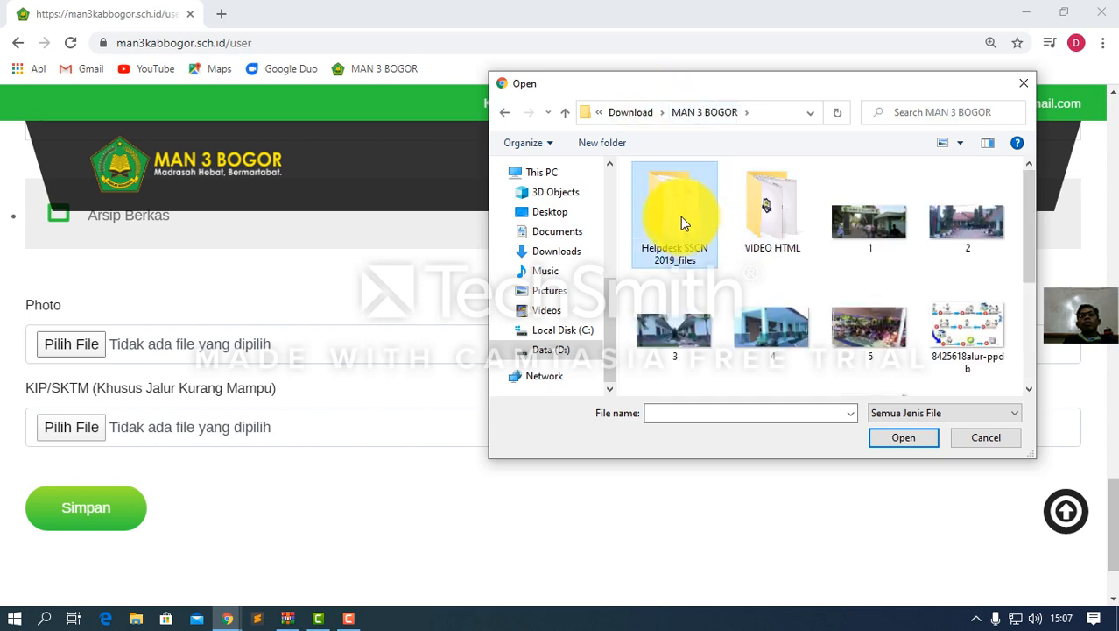
{"action": "double_click", "coordinate": [680, 217]}
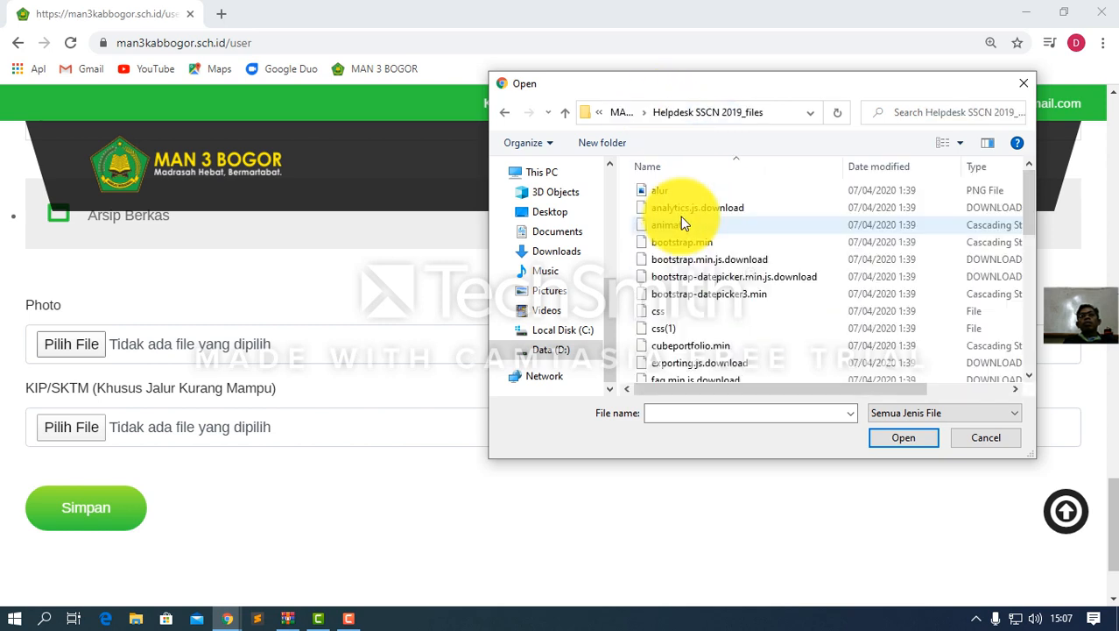
{"action": "left_click", "coordinate": [620, 112]}
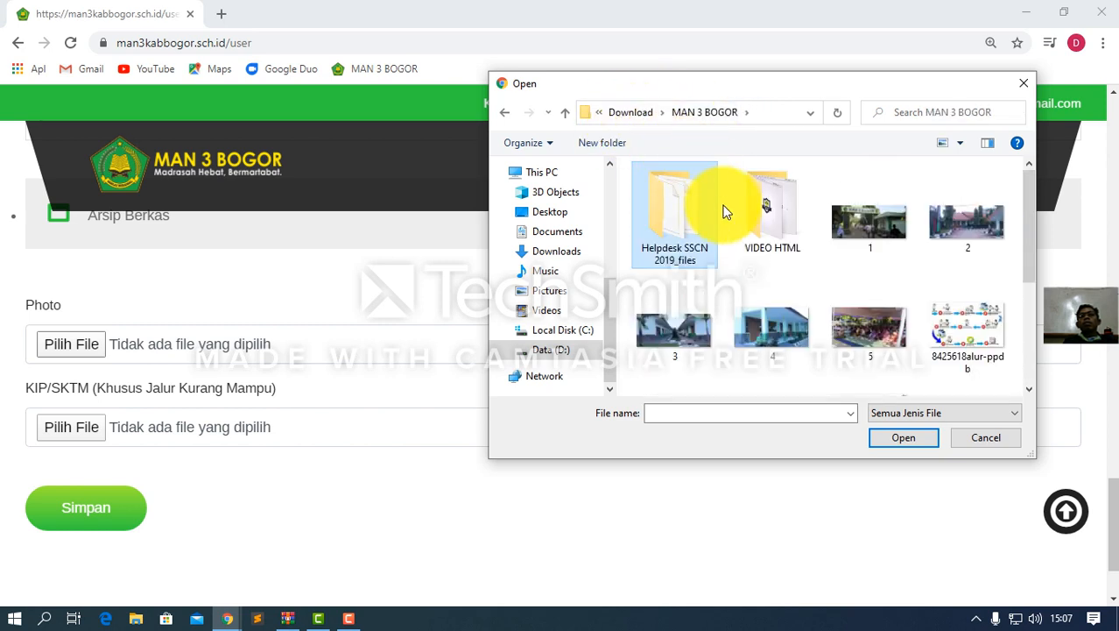
Select 4.jpg and confirm it as the Photo upload
{"action": "left_click", "coordinate": [853, 226]}
{"action": "scroll", "coordinate": [787, 271], "scroll_direction": "down", "scroll_amount": 3}
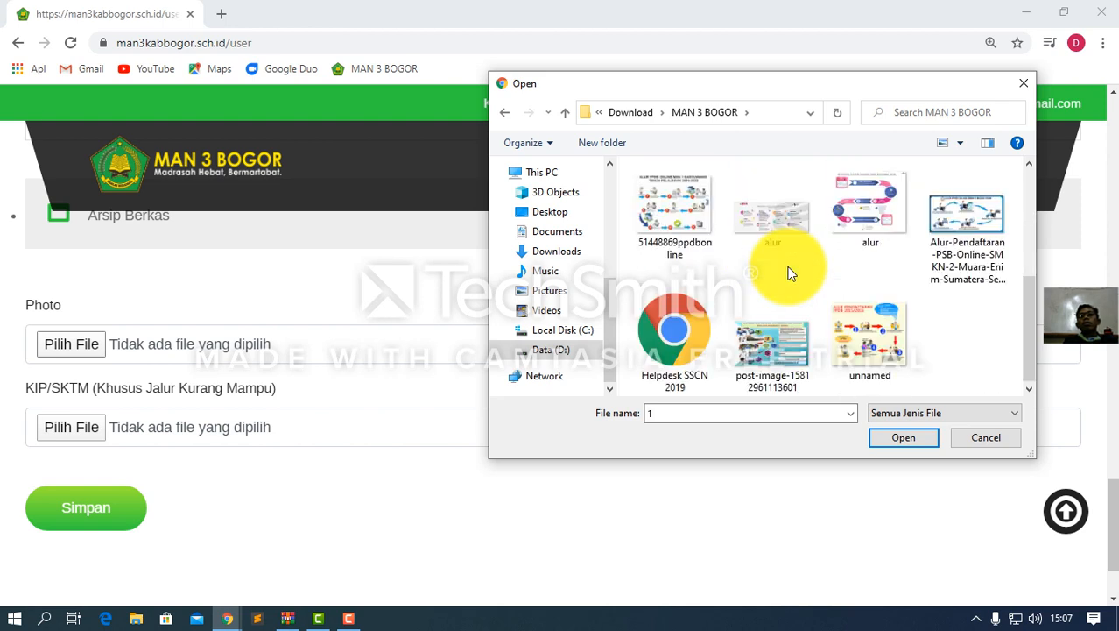
{"action": "left_click", "coordinate": [1029, 164]}
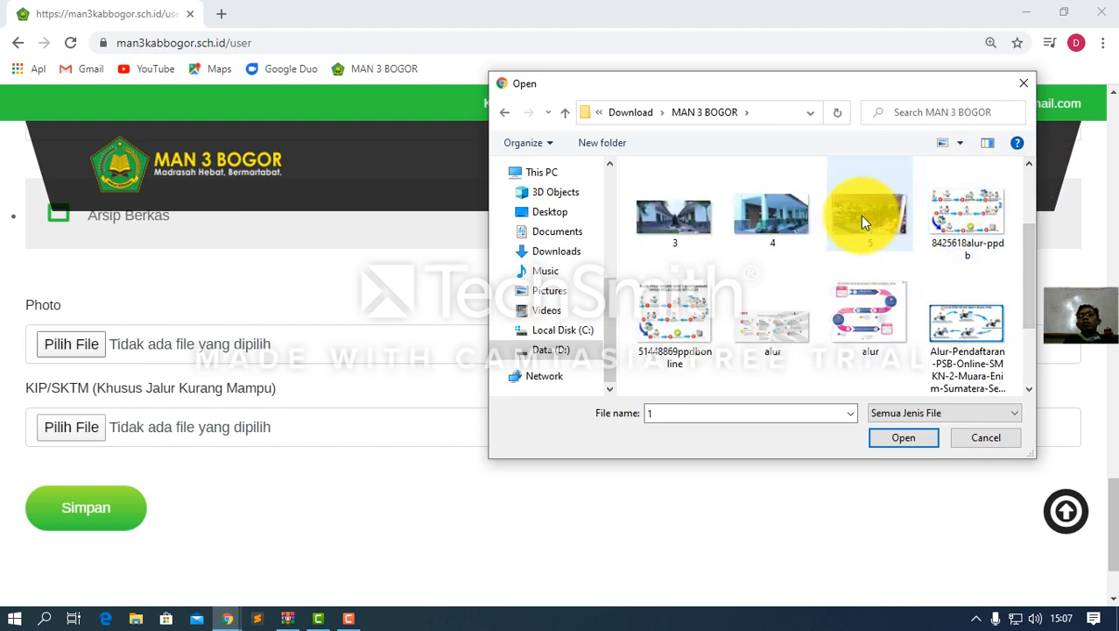
{"action": "left_click", "coordinate": [759, 215]}
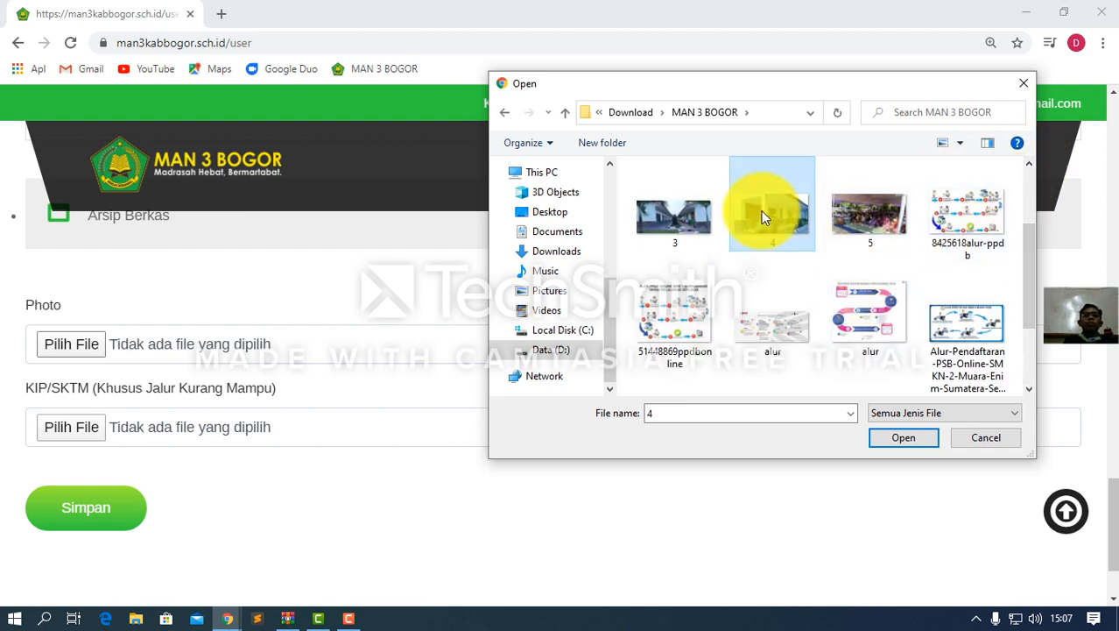
{"action": "left_click", "coordinate": [900, 435]}
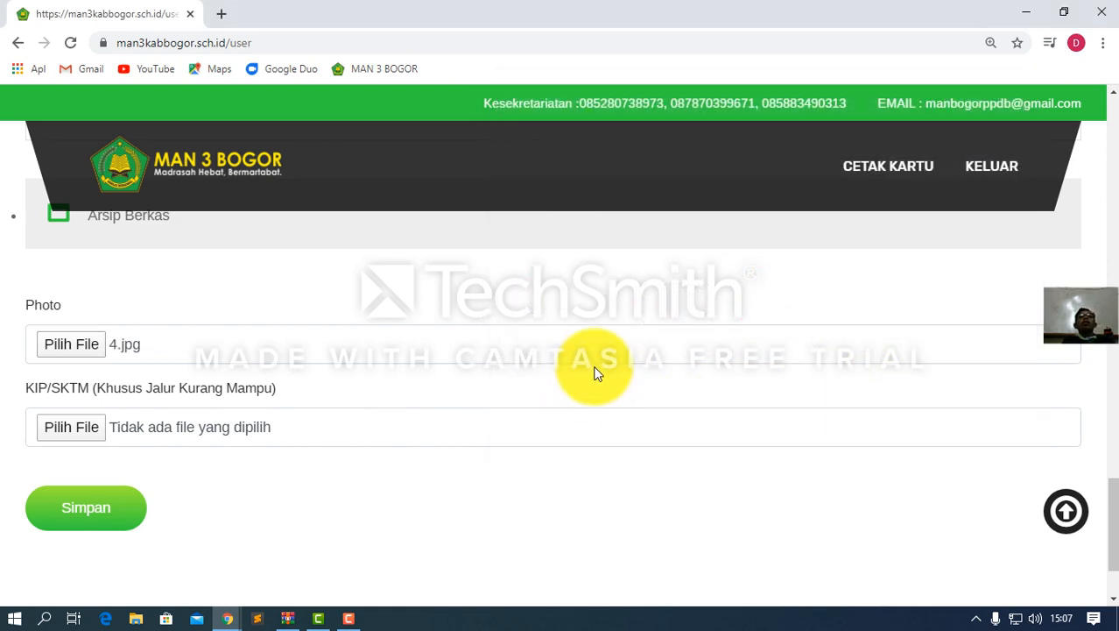
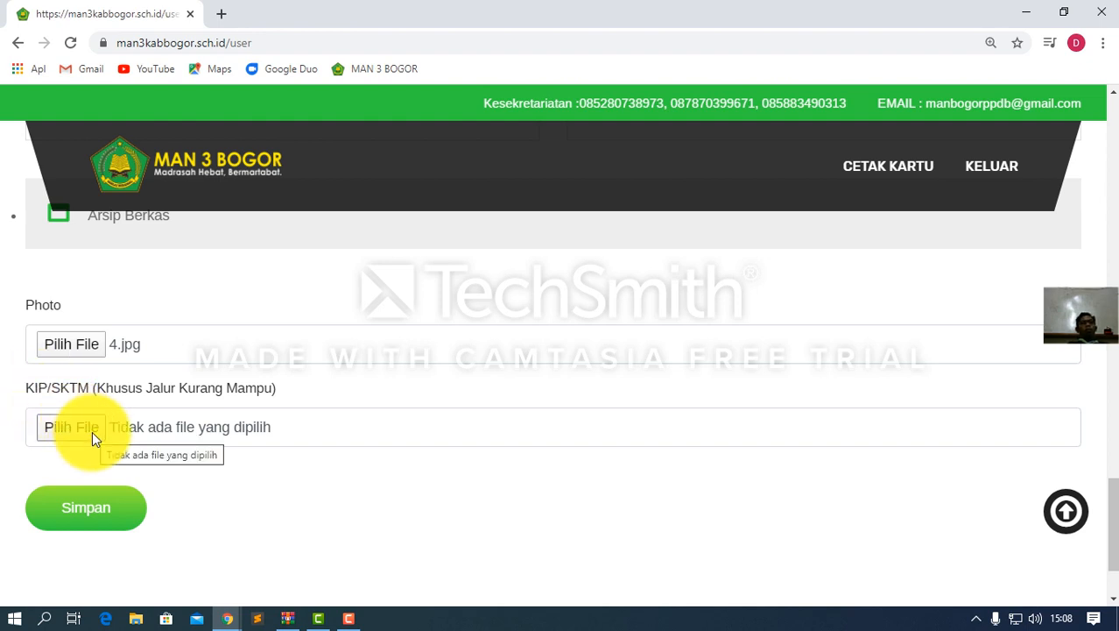
Review the empty achievement fields: Bidang, Tingkat, Peringkat and Tahun Meraih Prestasi
{"action": "scroll", "coordinate": [92, 431], "scroll_direction": "up", "scroll_amount": 4}
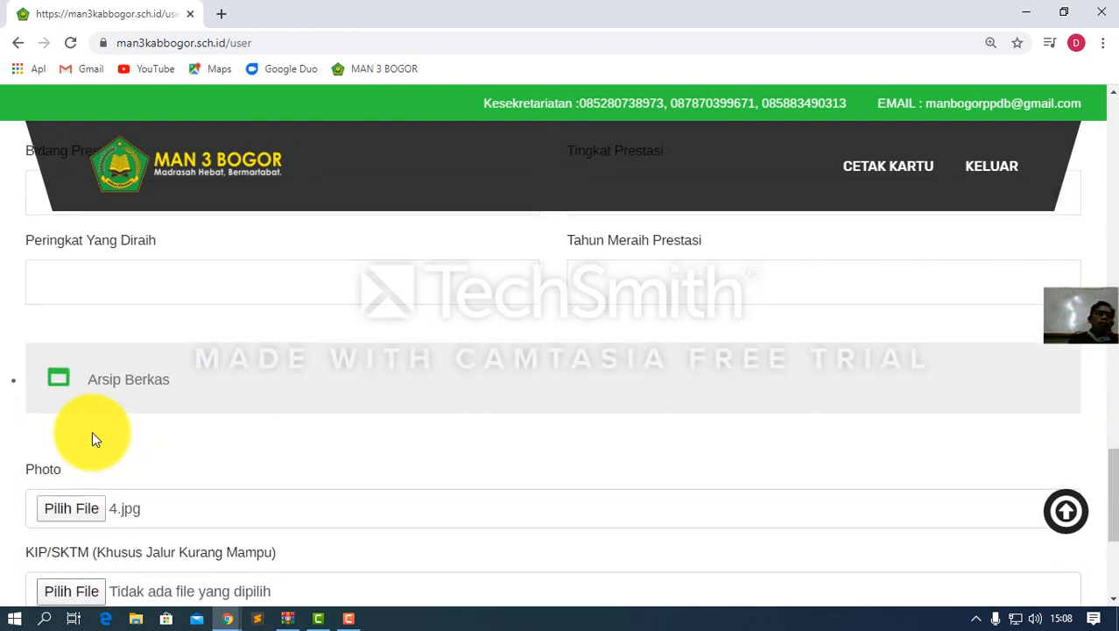
{"action": "scroll", "coordinate": [92, 430], "scroll_direction": "up", "scroll_amount": 1}
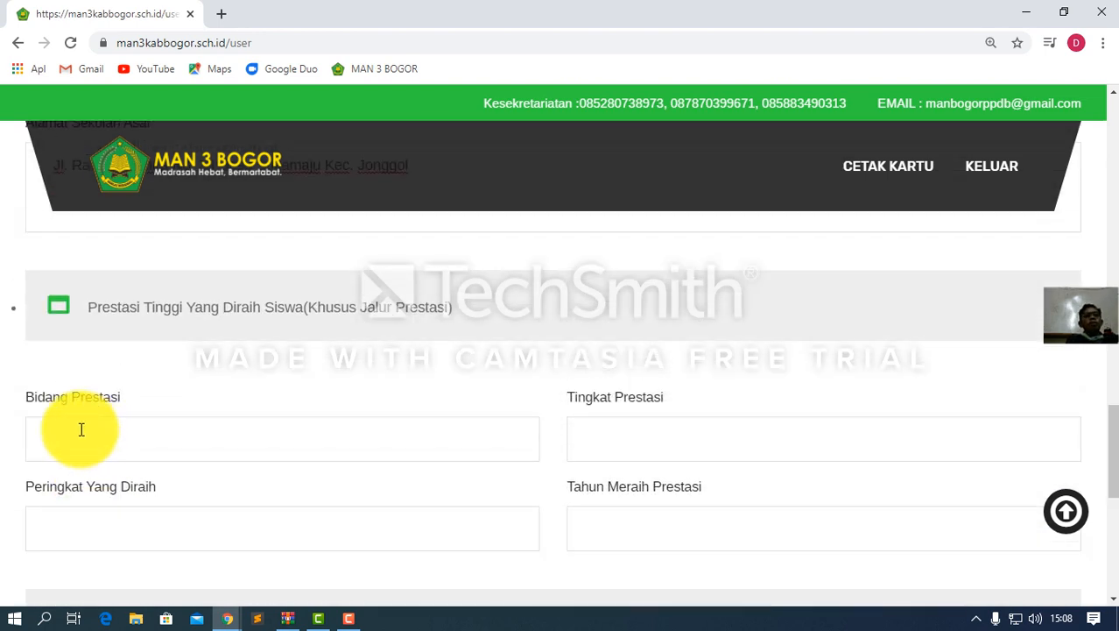
{"action": "scroll", "coordinate": [68, 424], "scroll_direction": "down", "scroll_amount": 1}
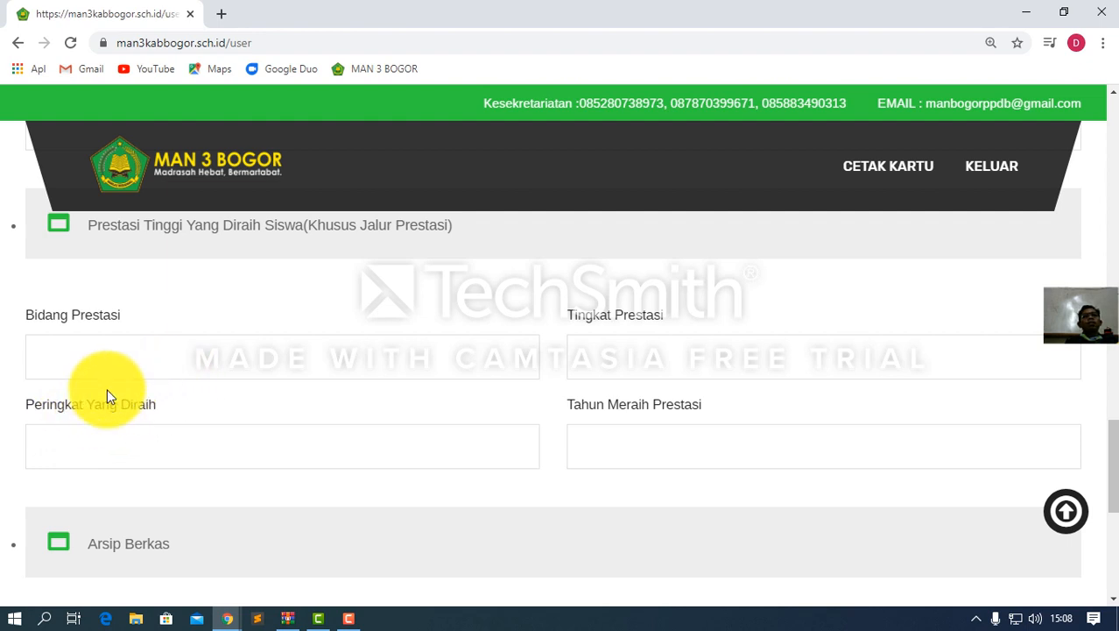
{"action": "left_click", "coordinate": [70, 354]}
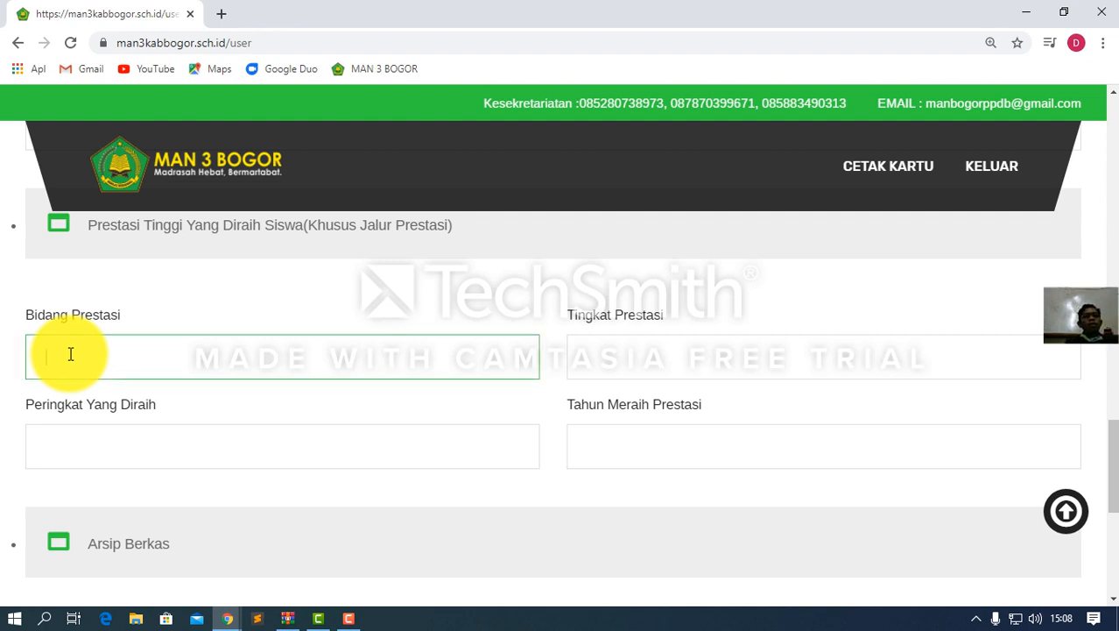
{"action": "left_click", "coordinate": [632, 346]}
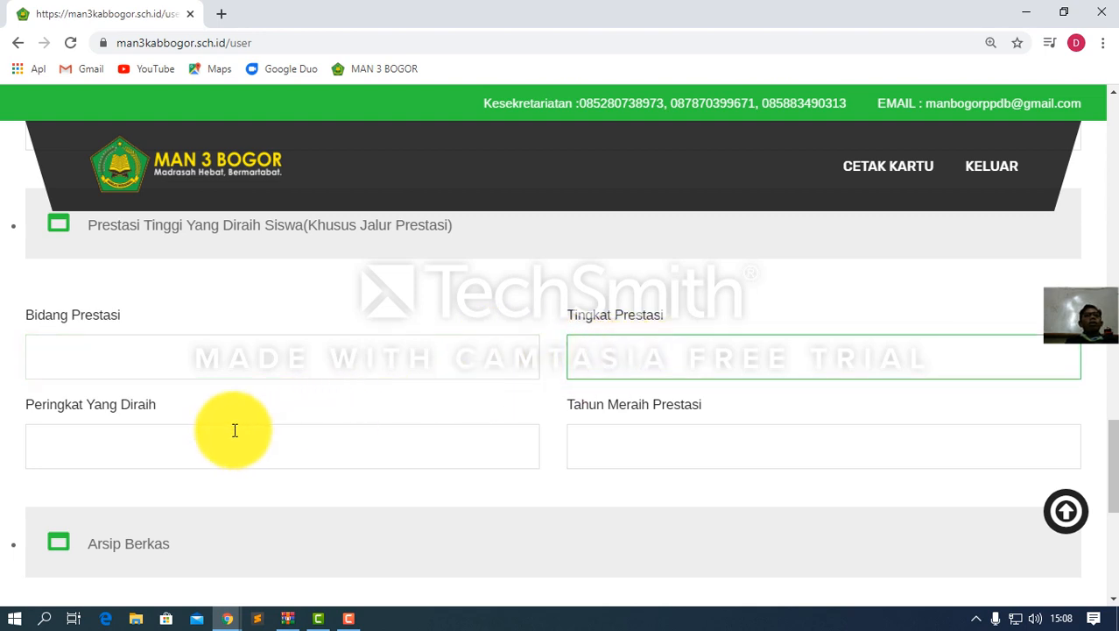
{"action": "left_click", "coordinate": [91, 439]}
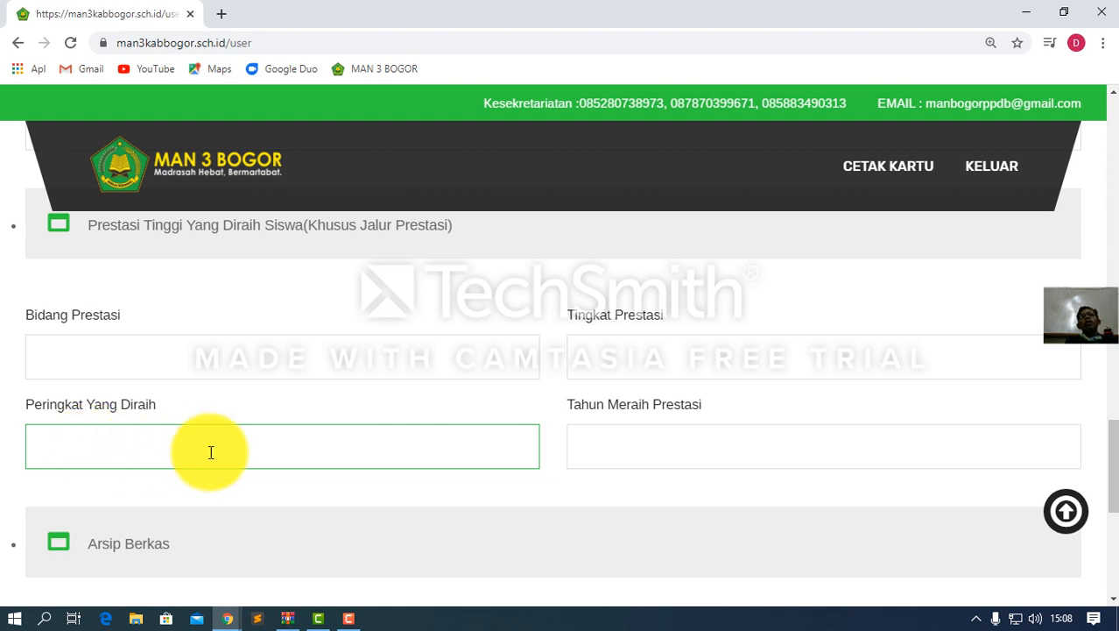
{"action": "left_click", "coordinate": [613, 451]}
{"action": "scroll", "coordinate": [464, 448], "scroll_direction": "down", "scroll_amount": 5}
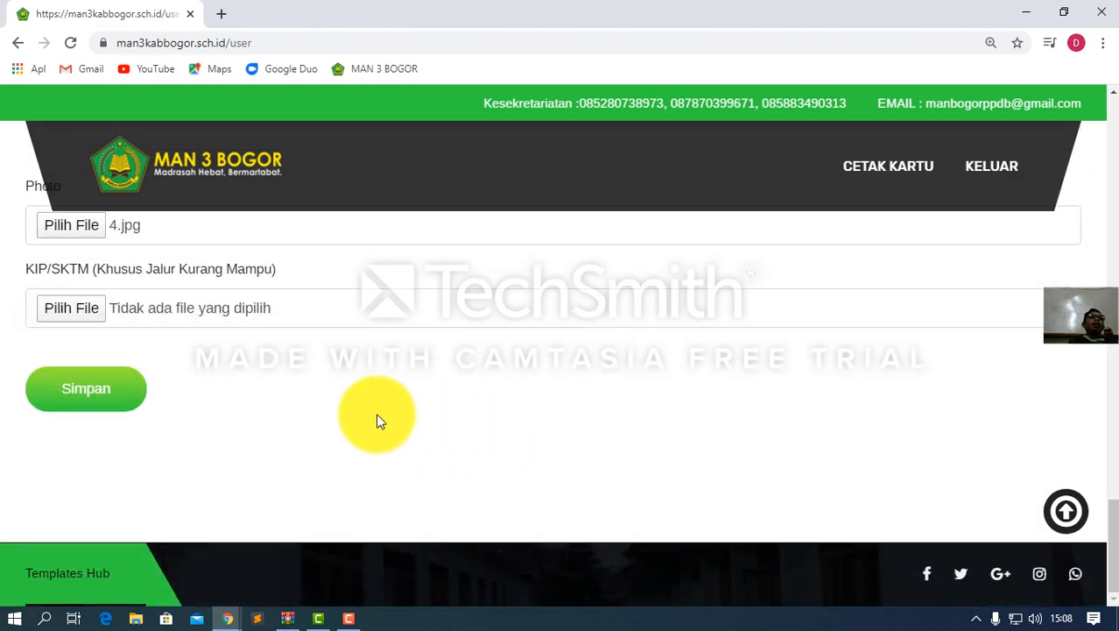
{"action": "scroll", "coordinate": [280, 394], "scroll_direction": "up", "scroll_amount": 5}
{"action": "scroll", "coordinate": [280, 394], "scroll_direction": "up", "scroll_amount": 15}
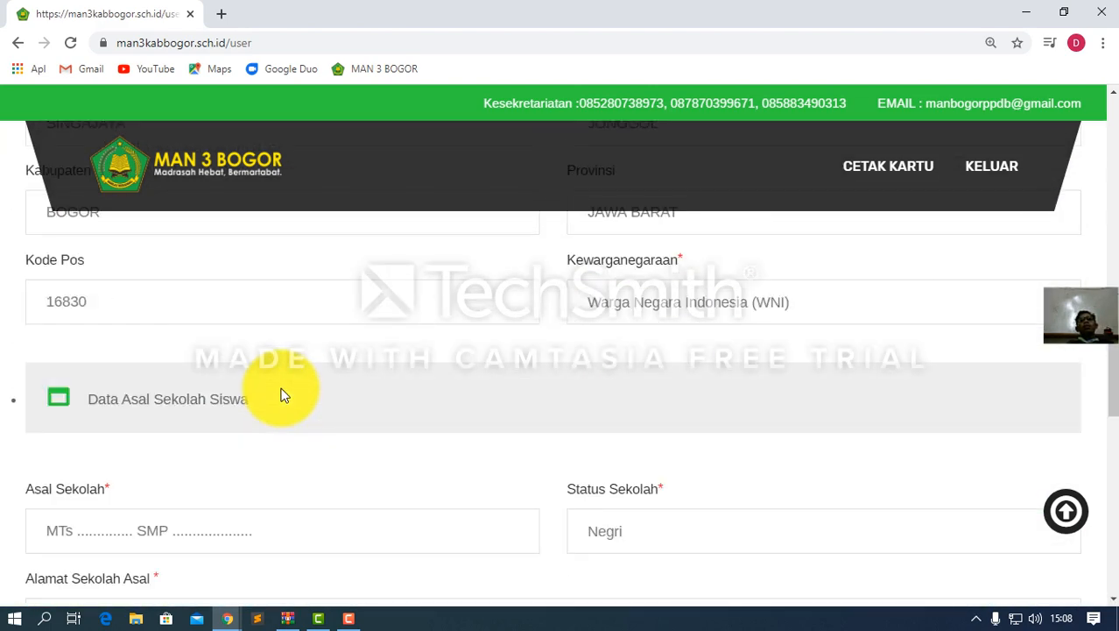
{"action": "scroll", "coordinate": [280, 394], "scroll_direction": "down", "scroll_amount": 20}
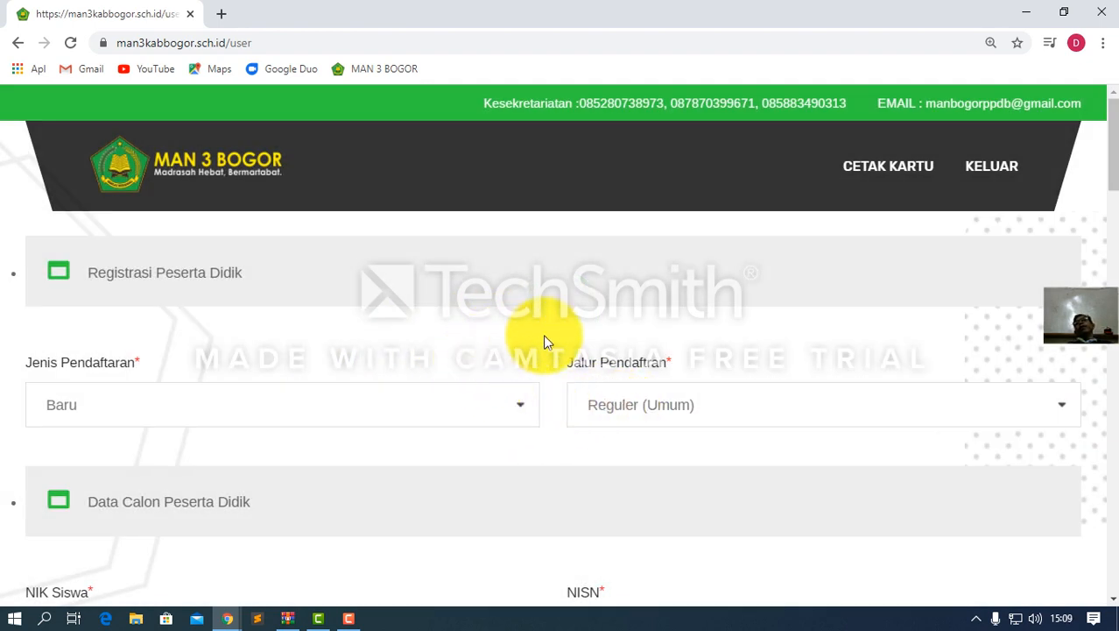
Preview the registration card twice, selecting its registration number, and return to the form
{"action": "left_click", "coordinate": [881, 178]}
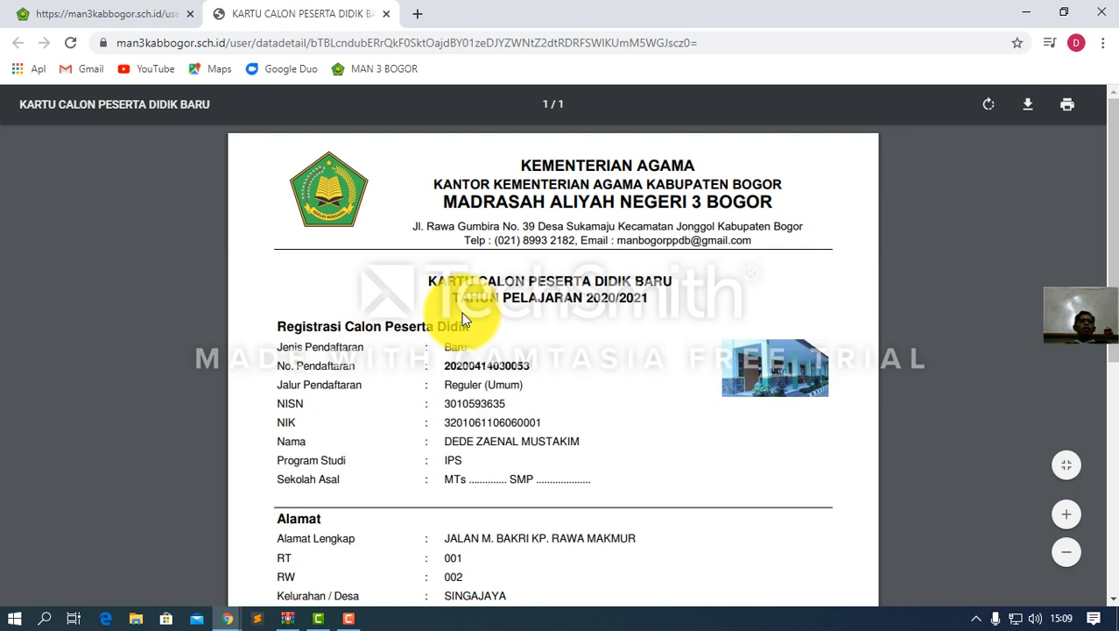
{"action": "scroll", "coordinate": [467, 324], "scroll_direction": "down", "scroll_amount": 3}
{"action": "scroll", "coordinate": [471, 338], "scroll_direction": "down", "scroll_amount": 3}
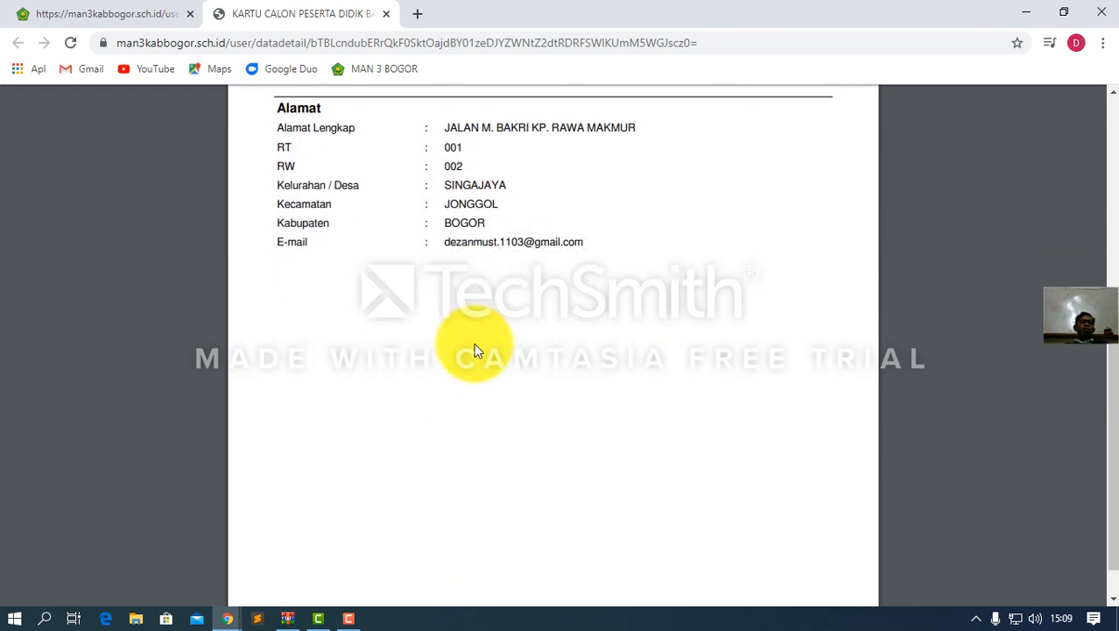
{"action": "scroll", "coordinate": [473, 343], "scroll_direction": "up", "scroll_amount": 5}
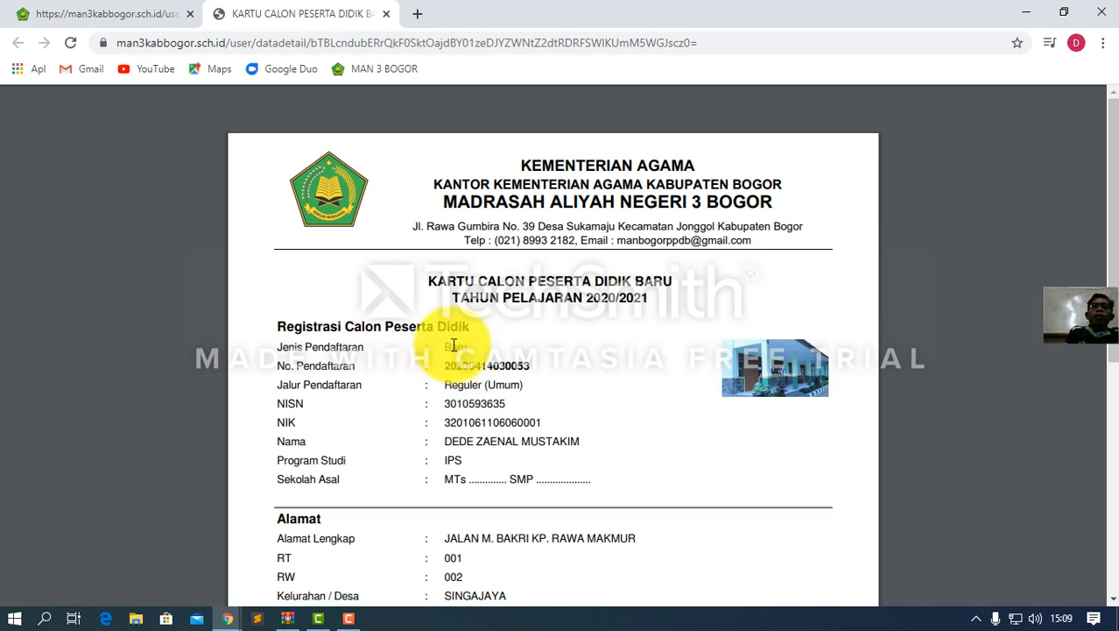
{"action": "scroll", "coordinate": [482, 326], "scroll_direction": "down", "scroll_amount": 3}
{"action": "scroll", "coordinate": [482, 327], "scroll_direction": "down", "scroll_amount": 1}
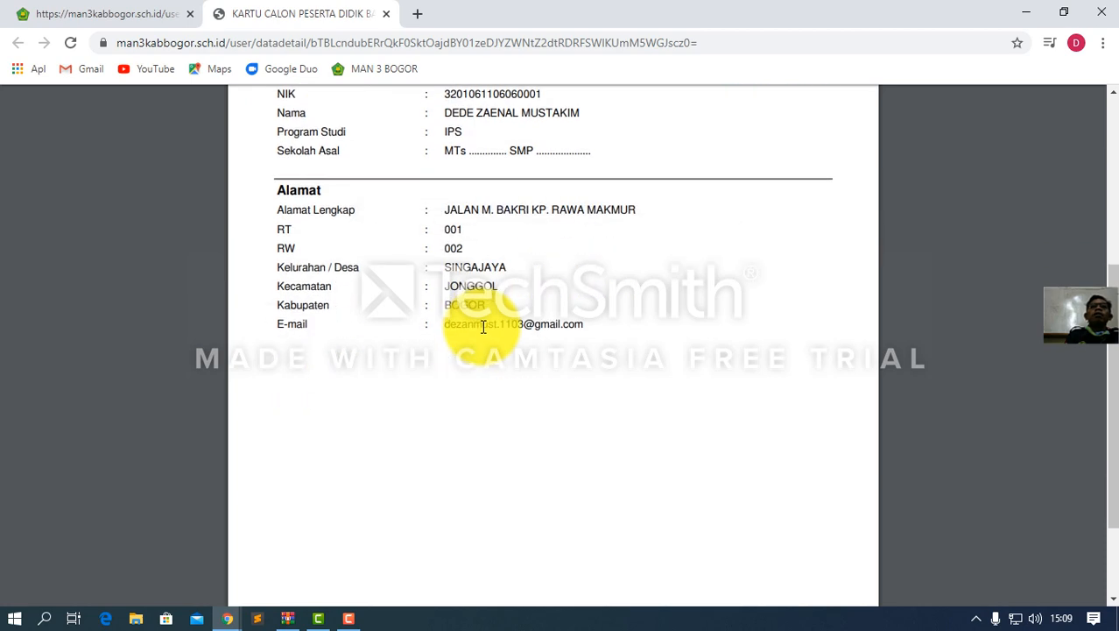
{"action": "scroll", "coordinate": [483, 327], "scroll_direction": "up", "scroll_amount": 3}
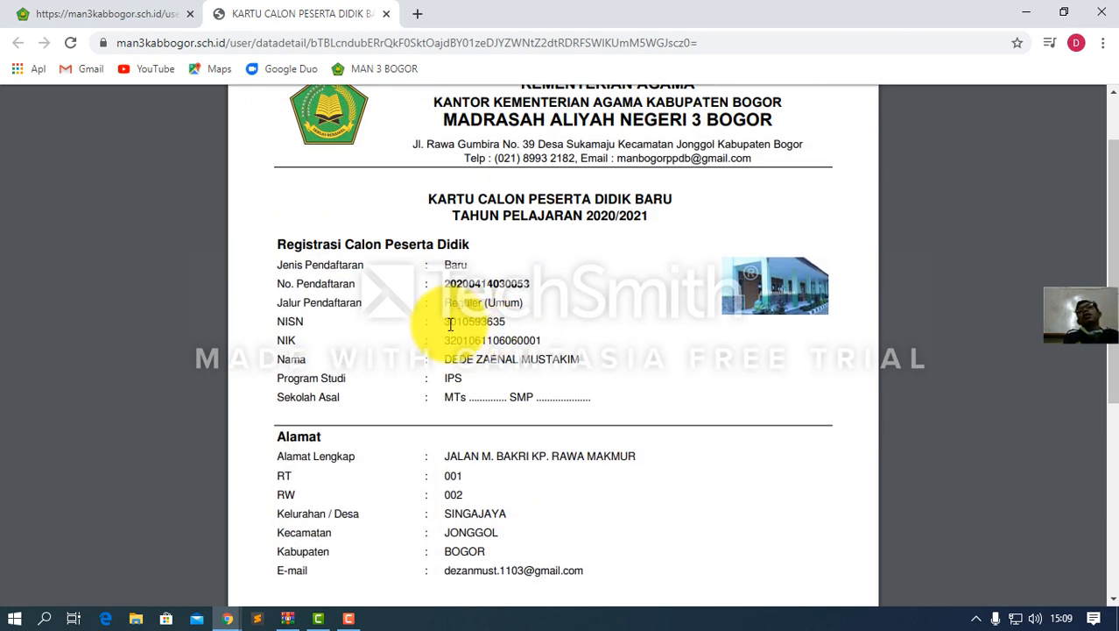
{"action": "left_click_drag", "start_coordinate": [446, 288], "coordinate": [529, 284]}
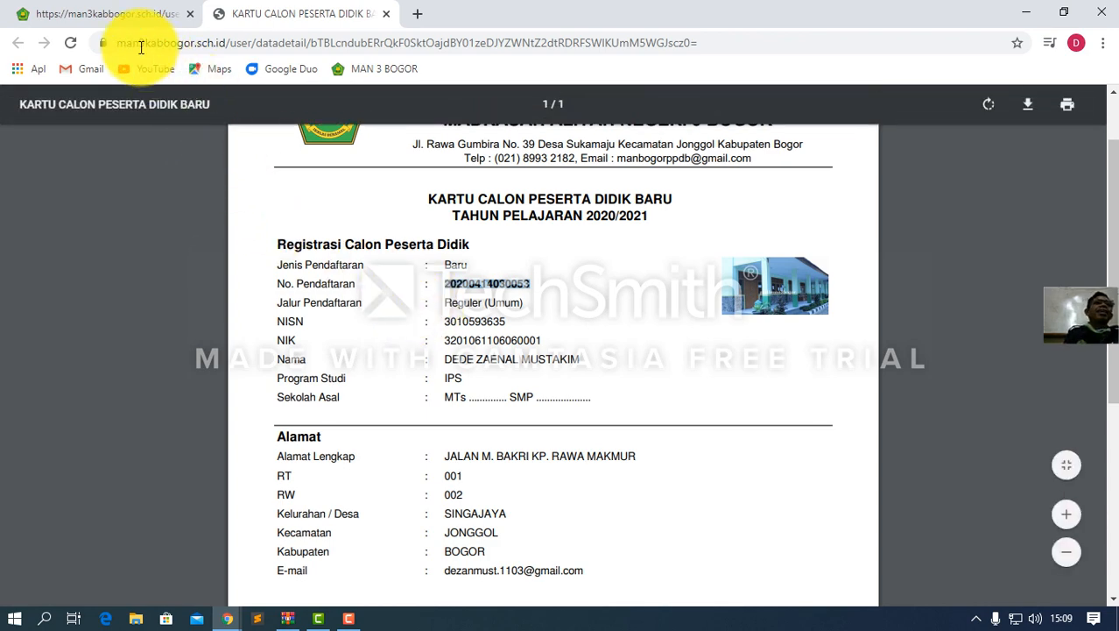
{"action": "left_click", "coordinate": [387, 14]}
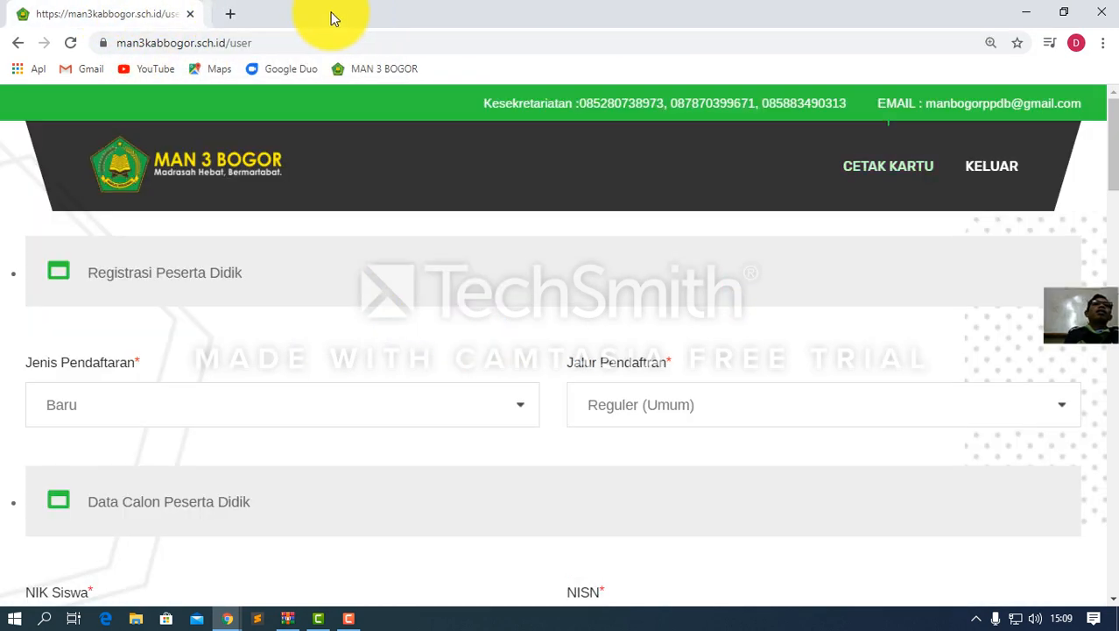
{"action": "left_click", "coordinate": [870, 177]}
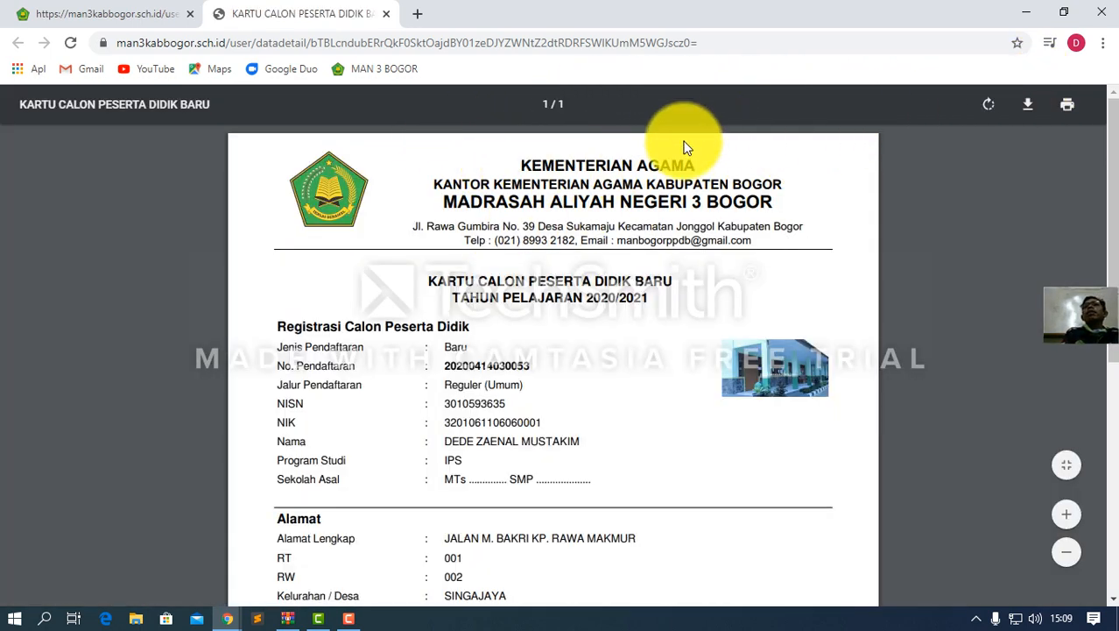
{"action": "left_click", "coordinate": [386, 15]}
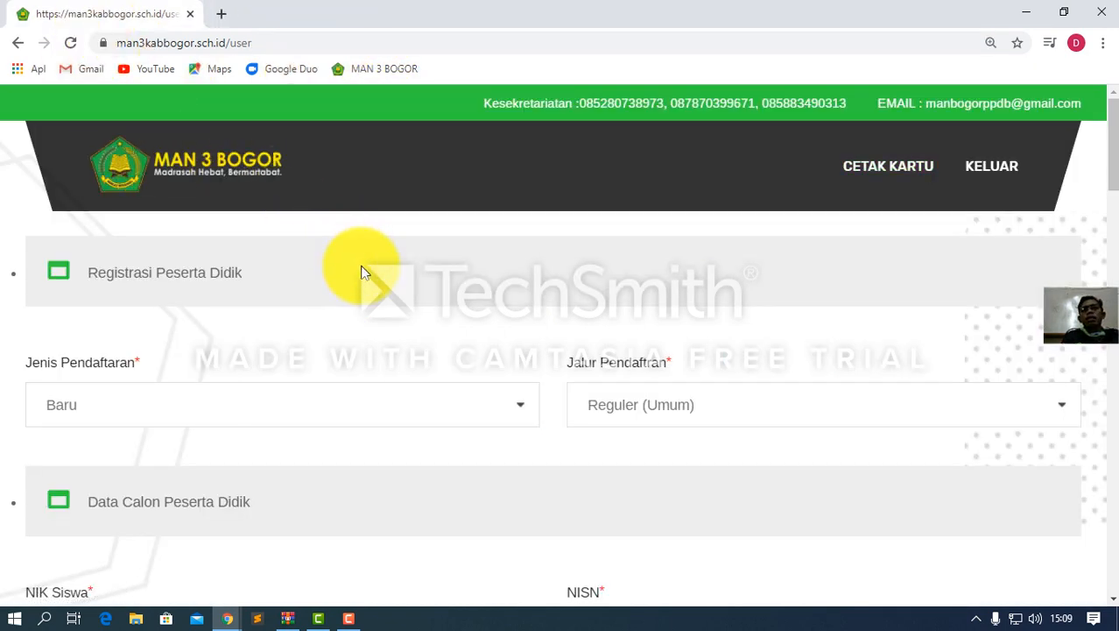
Switch the Program/Jurusan choice from IPS to IPA and save the form with Simpan
{"action": "scroll", "coordinate": [564, 381], "scroll_direction": "down", "scroll_amount": 3}
{"action": "scroll", "coordinate": [563, 384], "scroll_direction": "down", "scroll_amount": 2}
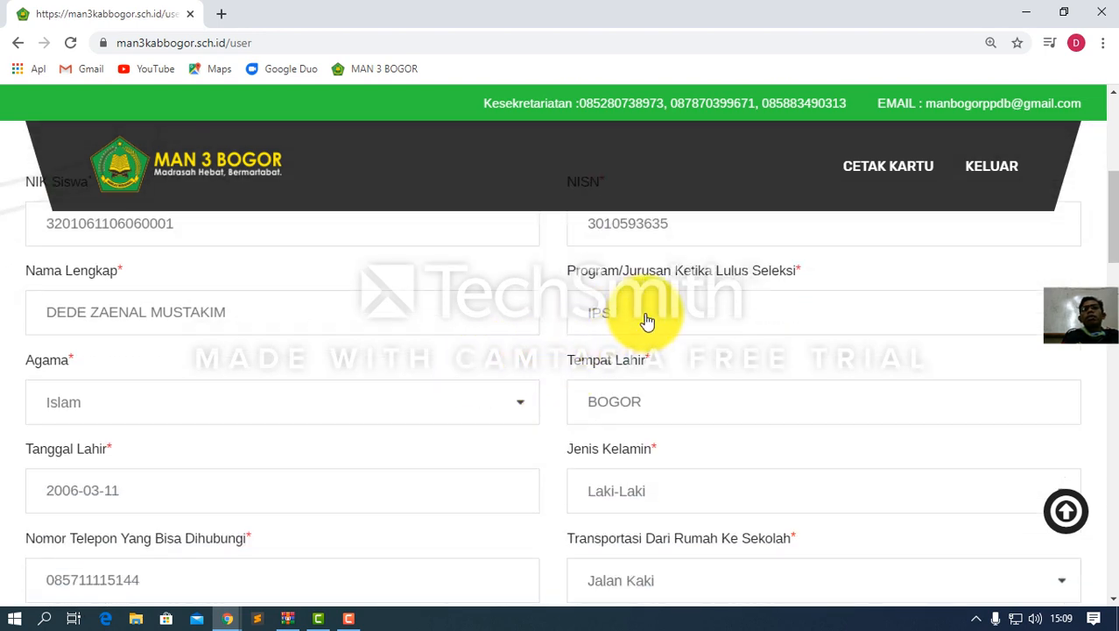
{"action": "left_click", "coordinate": [643, 320]}
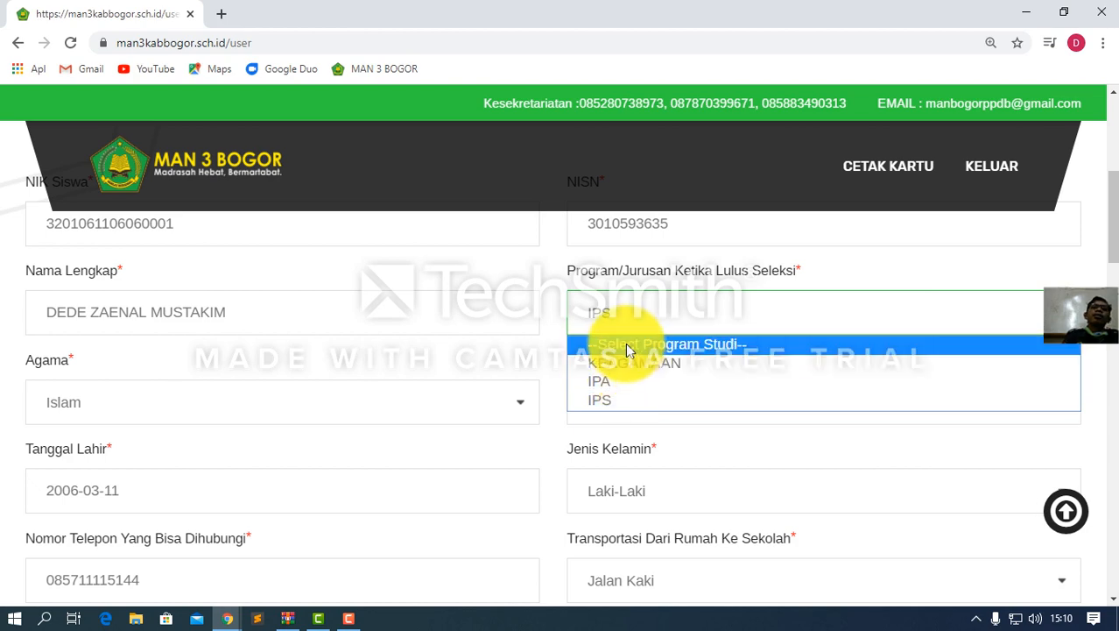
{"action": "left_click", "coordinate": [618, 382]}
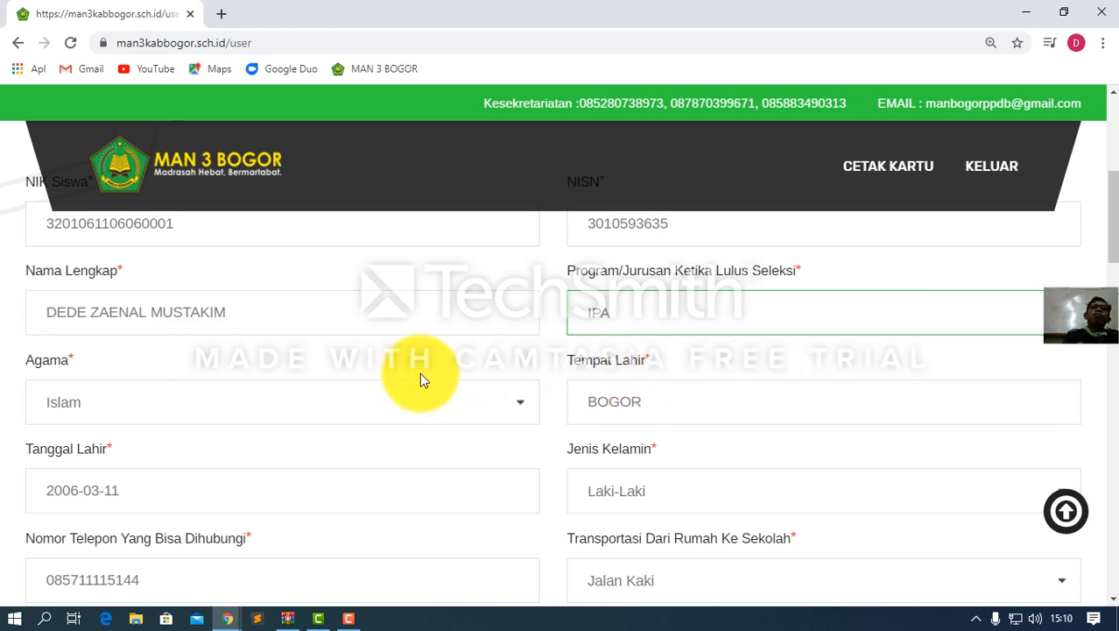
{"action": "scroll", "coordinate": [416, 379], "scroll_direction": "down", "scroll_amount": 9}
{"action": "scroll", "coordinate": [416, 382], "scroll_direction": "down", "scroll_amount": 15}
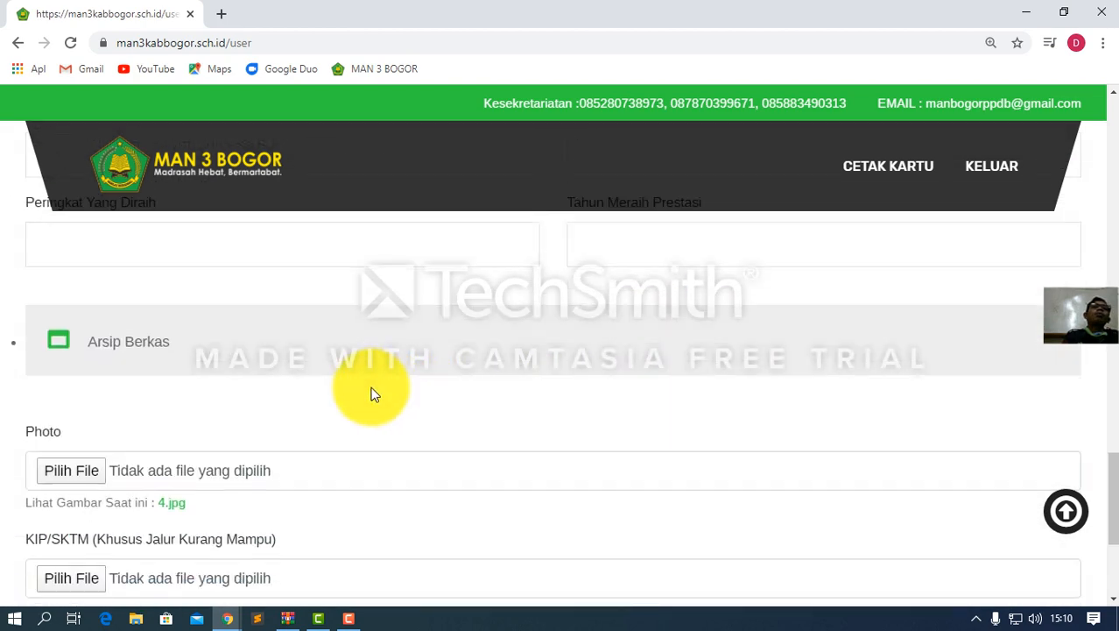
{"action": "left_click", "coordinate": [70, 398]}
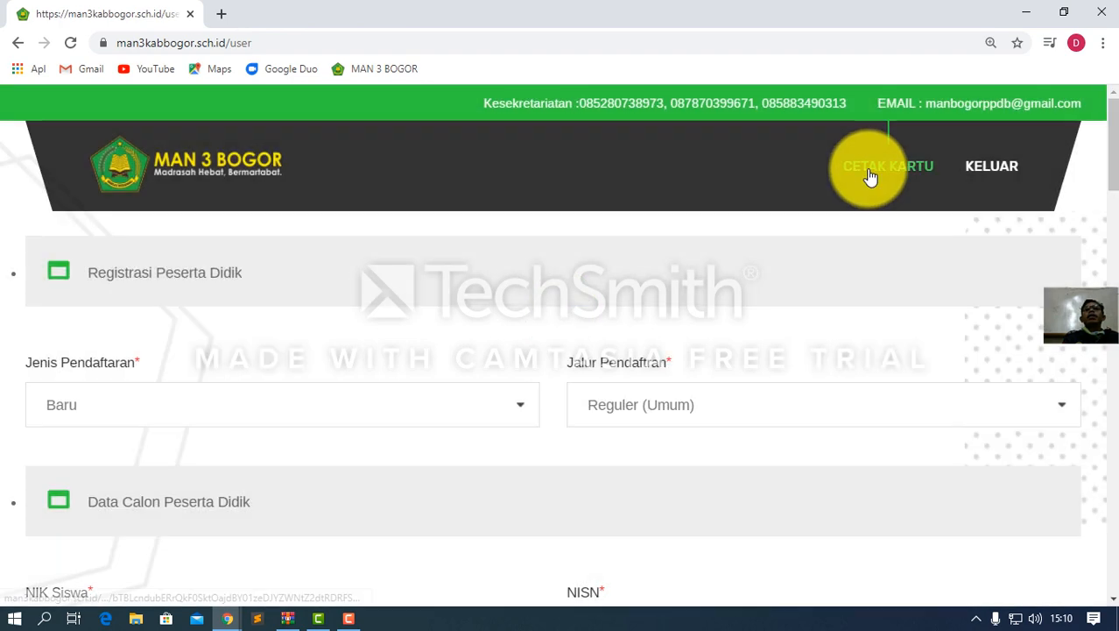
Check that the regenerated card lists IPA as Program Studi, then close it
{"action": "left_click", "coordinate": [867, 178]}
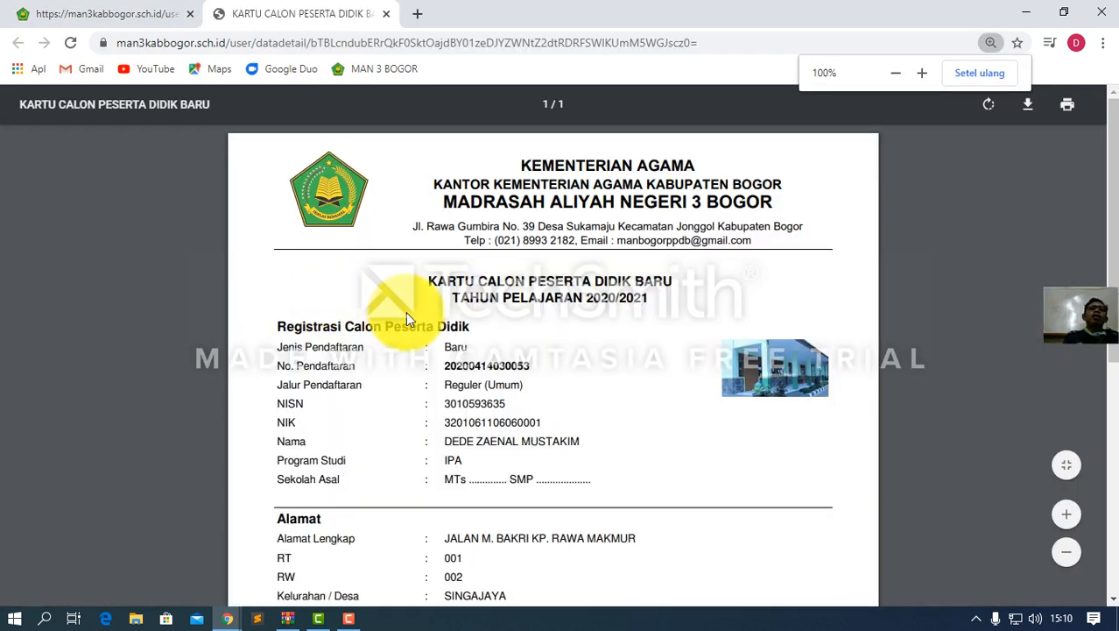
{"action": "scroll", "coordinate": [405, 311], "scroll_direction": "down", "scroll_amount": 2}
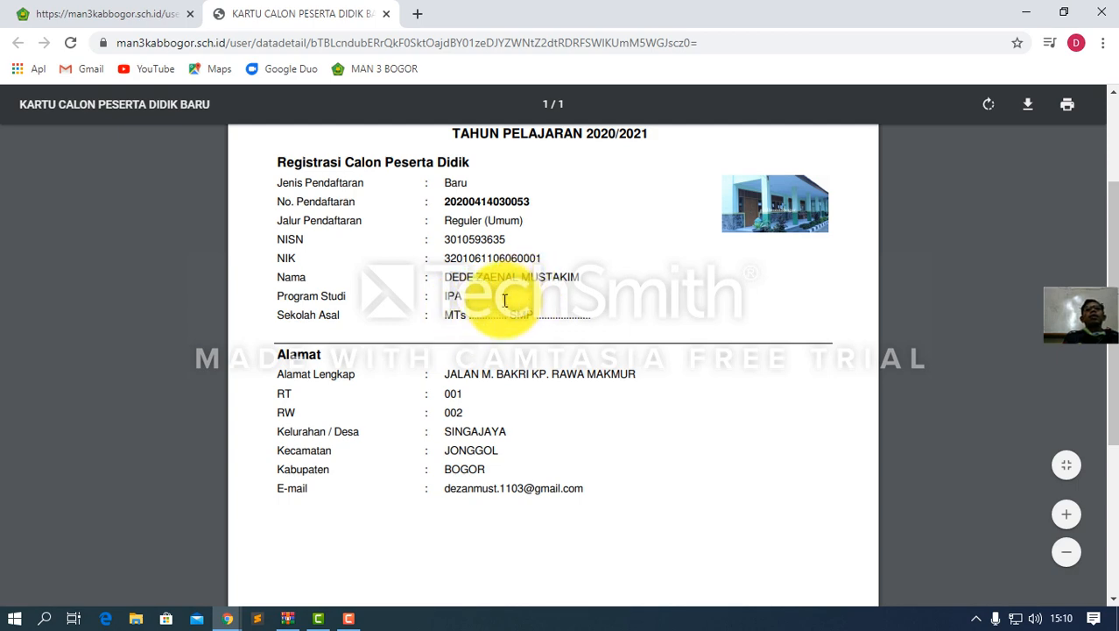
{"action": "scroll", "coordinate": [479, 276], "scroll_direction": "up", "scroll_amount": 2}
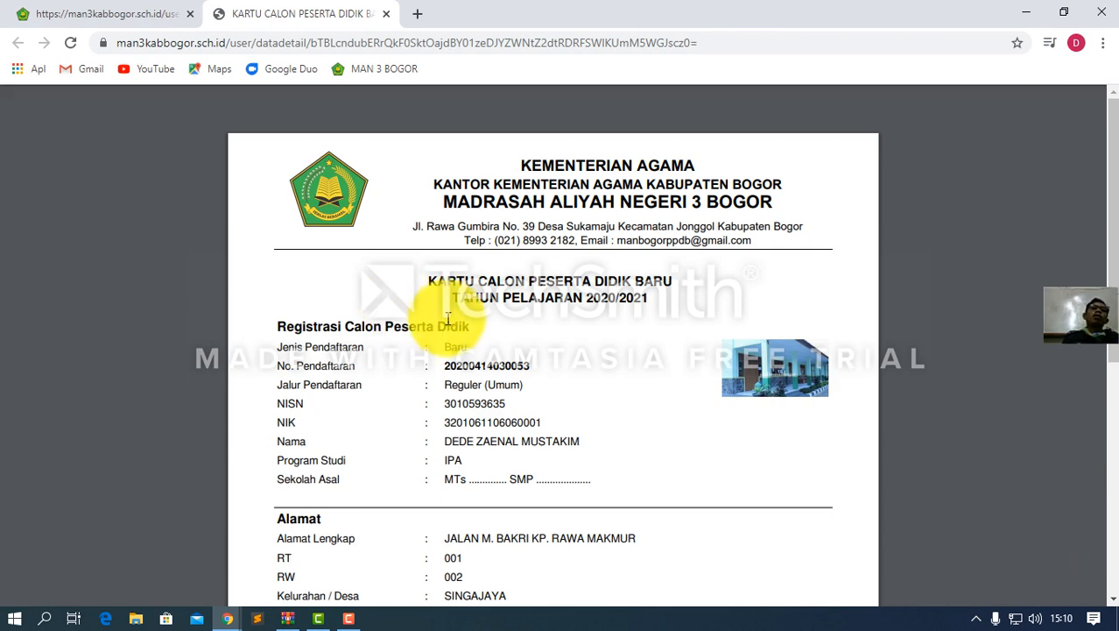
{"action": "scroll", "coordinate": [447, 313], "scroll_direction": "down", "scroll_amount": 2}
{"action": "scroll", "coordinate": [434, 334], "scroll_direction": "down", "scroll_amount": 1}
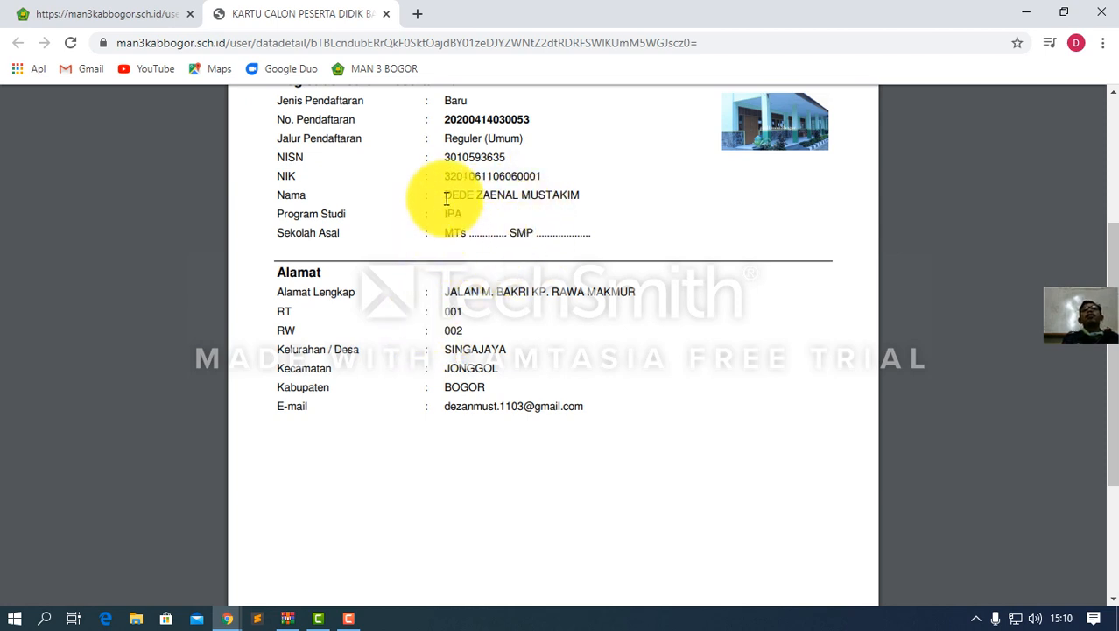
{"action": "scroll", "coordinate": [461, 229], "scroll_direction": "up", "scroll_amount": 1}
{"action": "scroll", "coordinate": [461, 228], "scroll_direction": "up", "scroll_amount": 1}
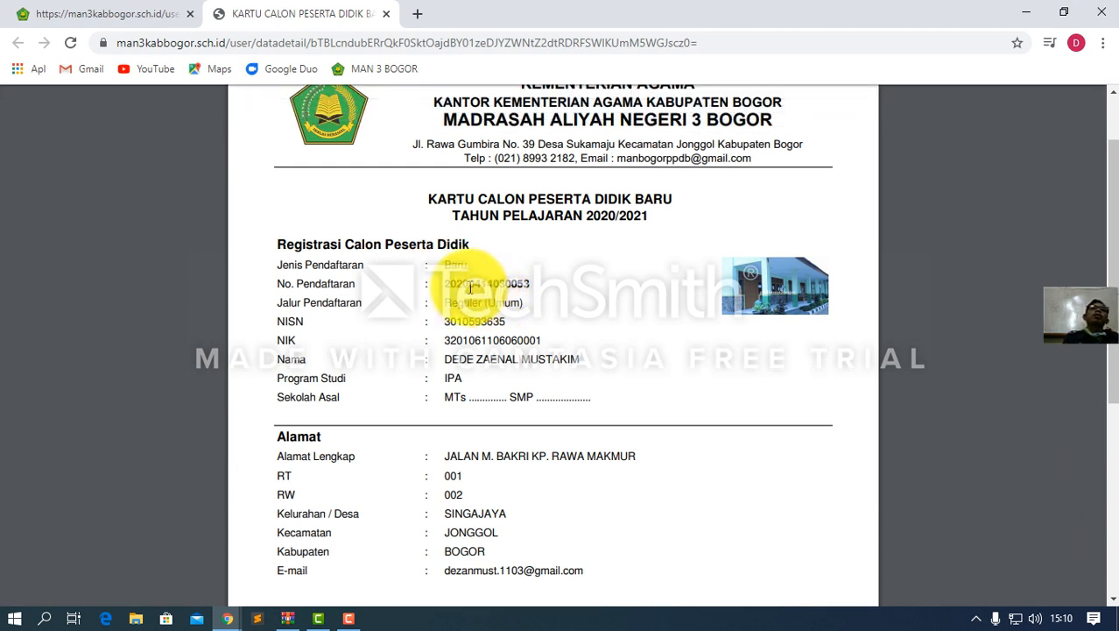
{"action": "scroll", "coordinate": [525, 259], "scroll_direction": "up", "scroll_amount": 1}
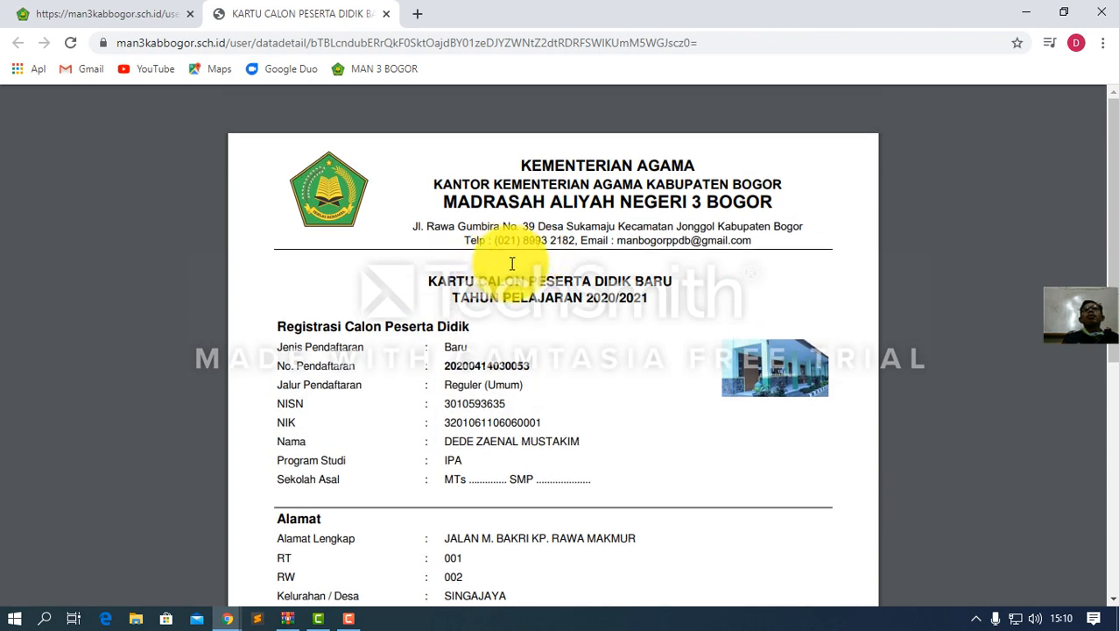
{"action": "left_click", "coordinate": [386, 15]}
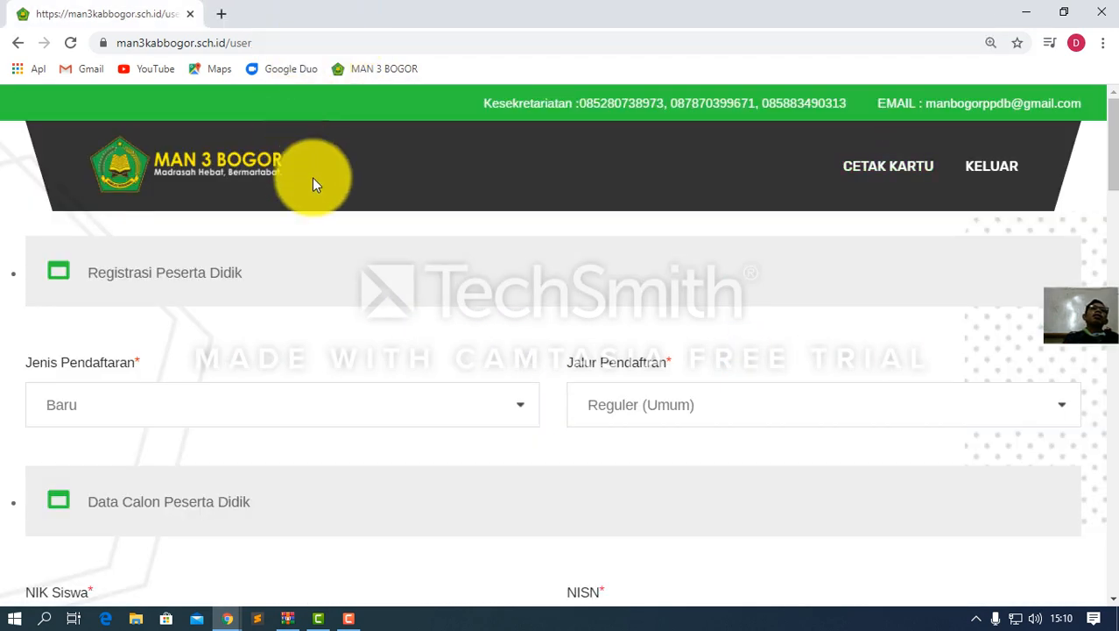
Reopen the printable card with CETAK KARTU and download it as a PDF
{"action": "scroll", "coordinate": [341, 235], "scroll_direction": "down", "scroll_amount": 5}
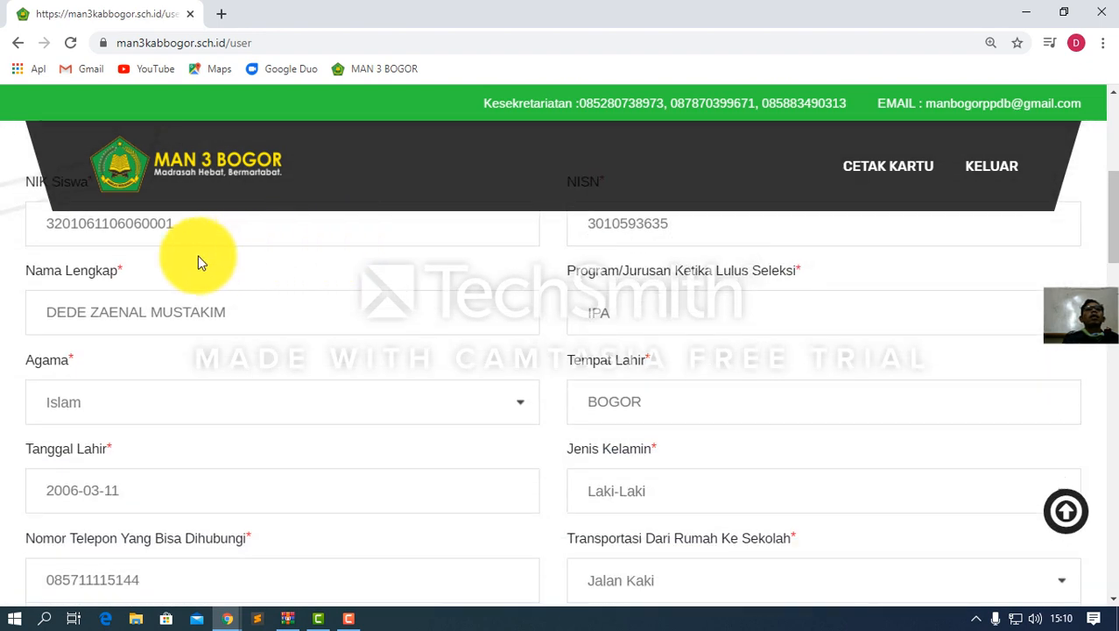
{"action": "scroll", "coordinate": [198, 255], "scroll_direction": "up", "scroll_amount": 1}
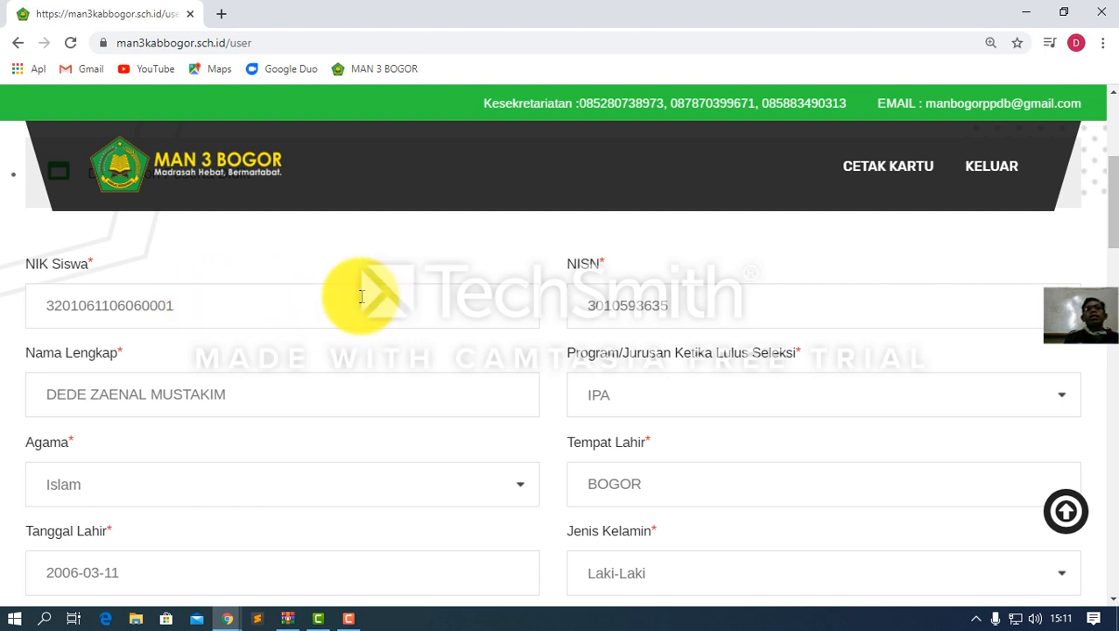
{"action": "left_click", "coordinate": [874, 180]}
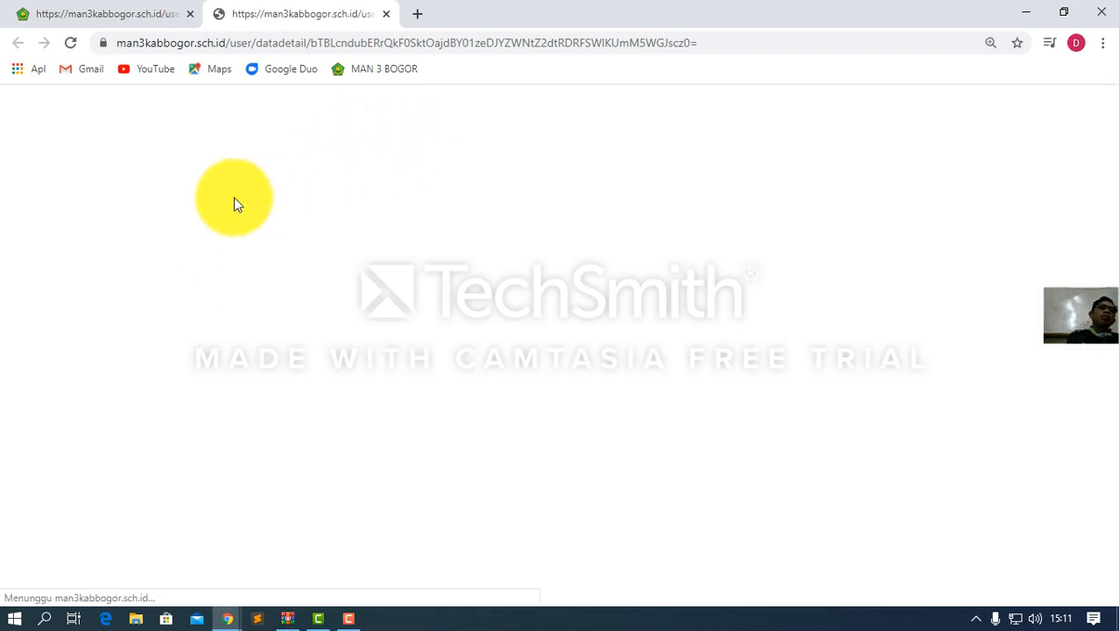
{"action": "scroll", "coordinate": [544, 275], "scroll_direction": "down", "scroll_amount": 5}
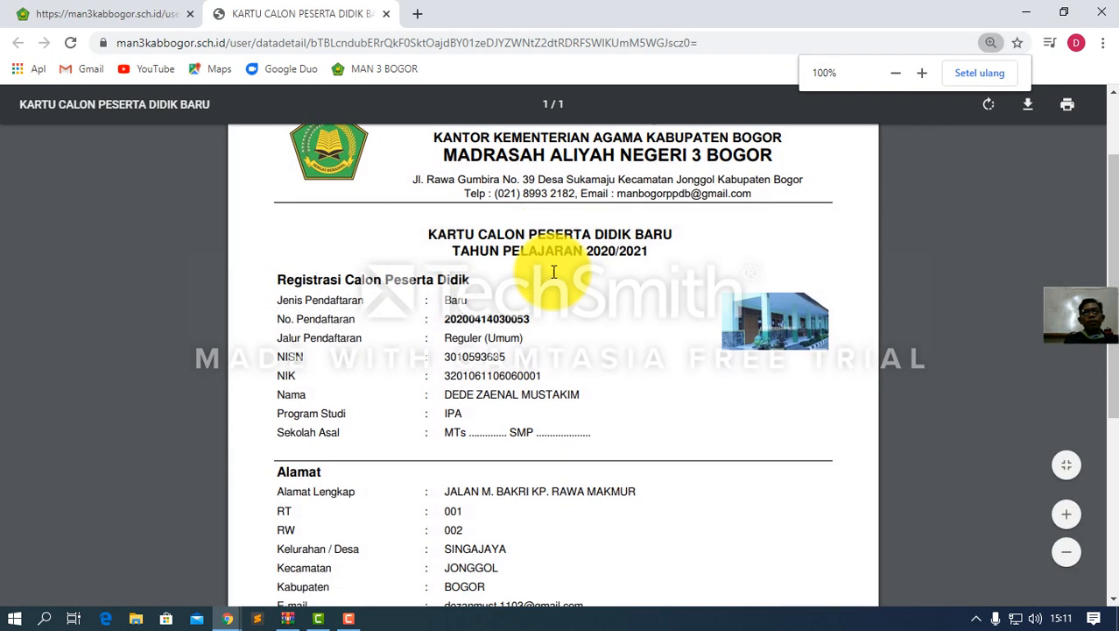
{"action": "scroll", "coordinate": [619, 212], "scroll_direction": "up", "scroll_amount": 5}
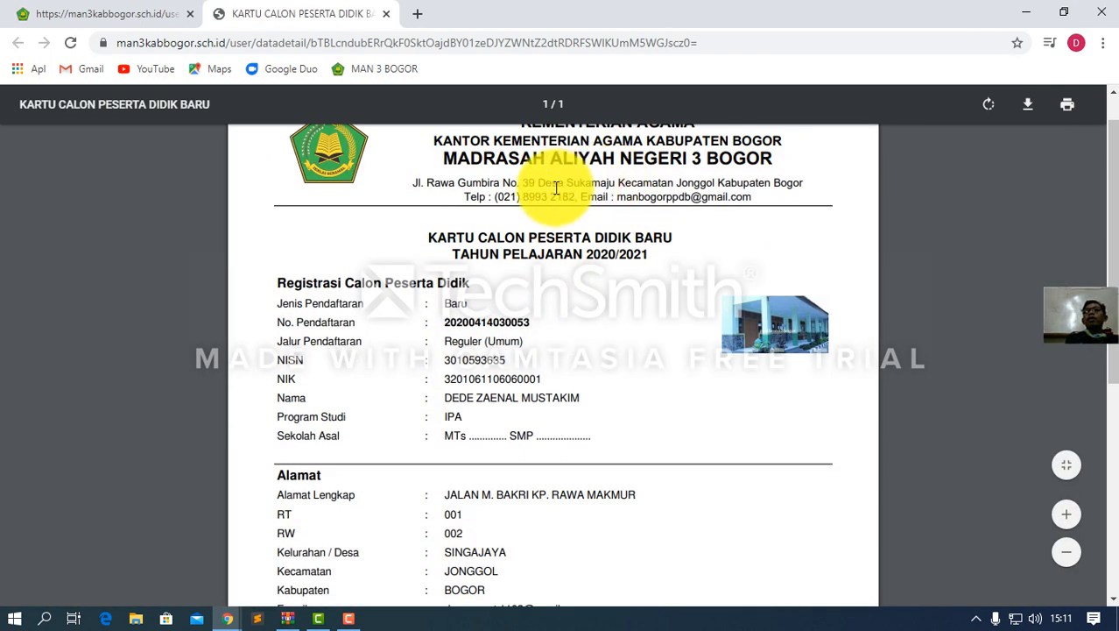
{"action": "left_click", "coordinate": [1028, 112]}
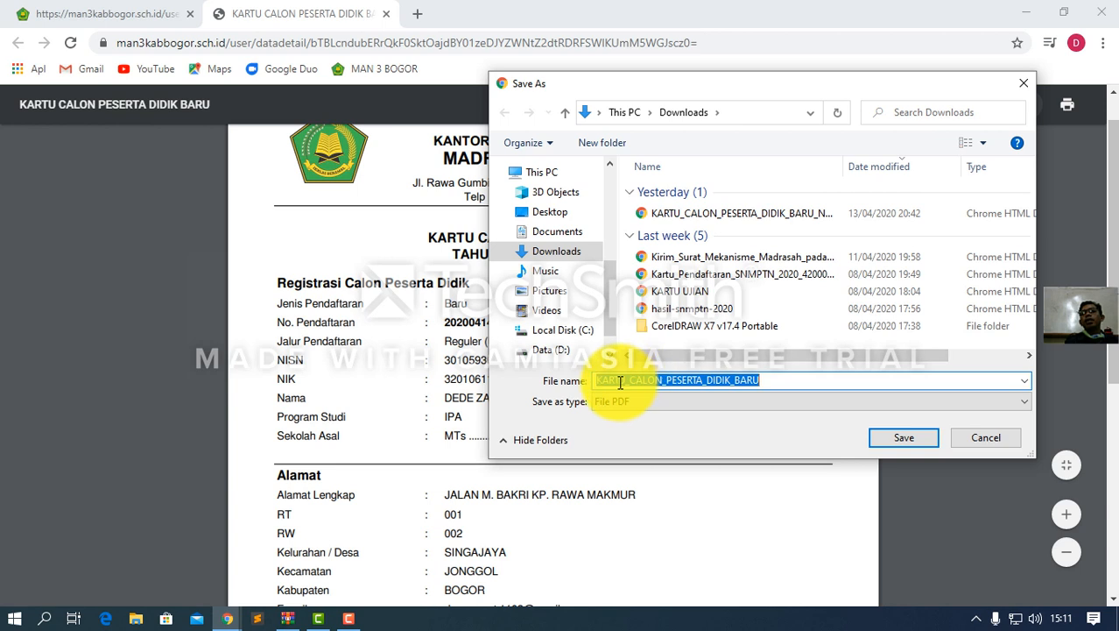
Append an underscore and the student's full name to the card's file name, then save it
{"action": "left_click", "coordinate": [761, 379]}
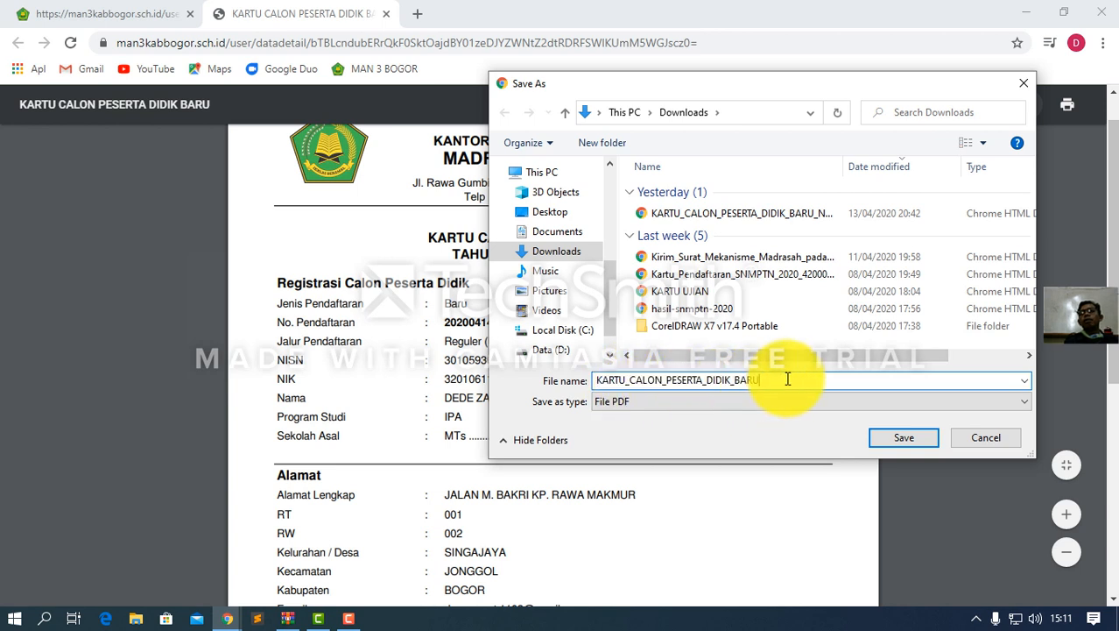
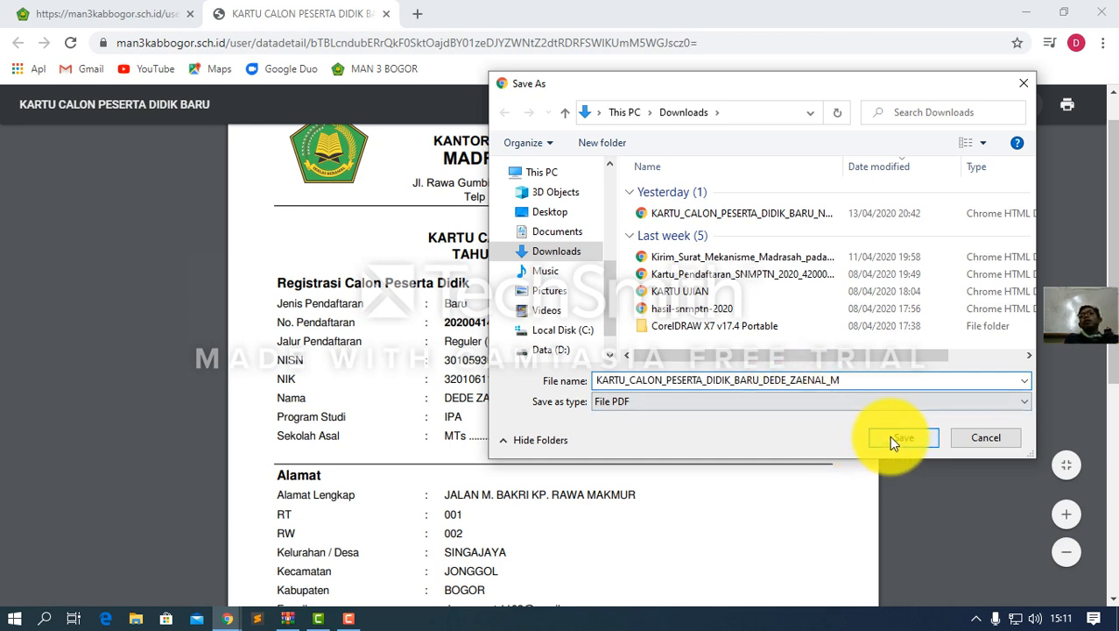
{"action": "left_click", "coordinate": [893, 437]}
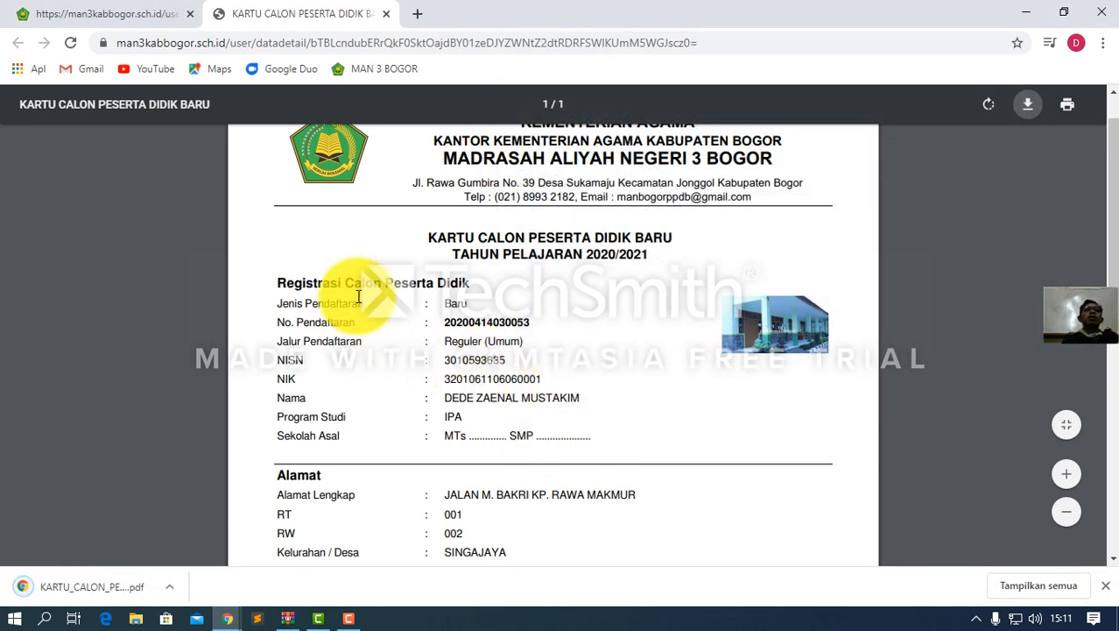
Close the card tab and log out with KELUAR
{"action": "left_click", "coordinate": [387, 14]}
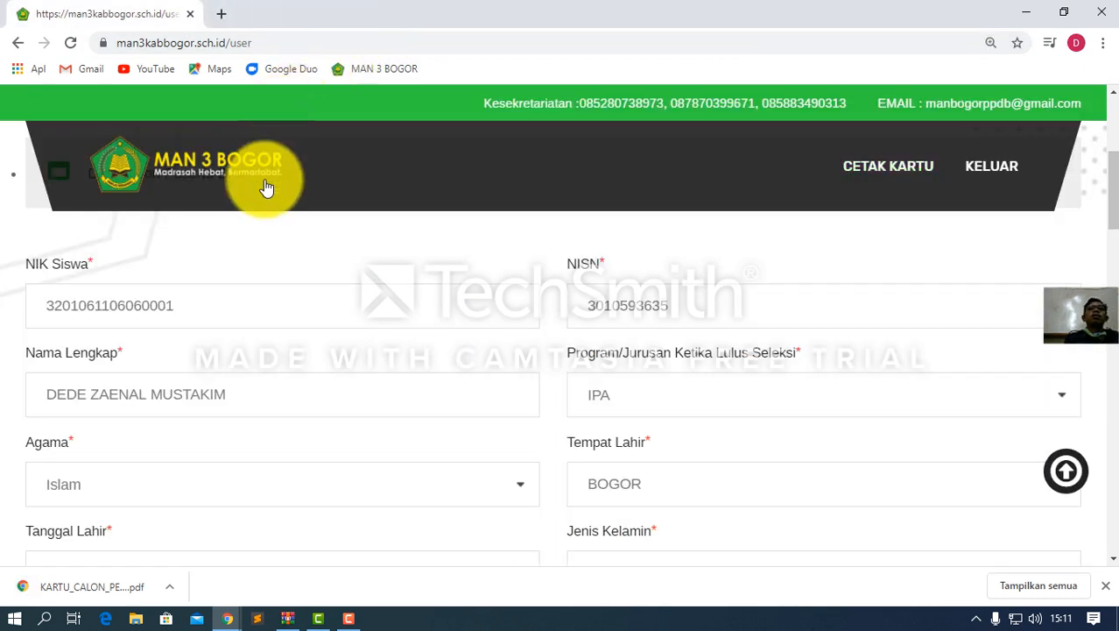
{"action": "left_click", "coordinate": [978, 175]}
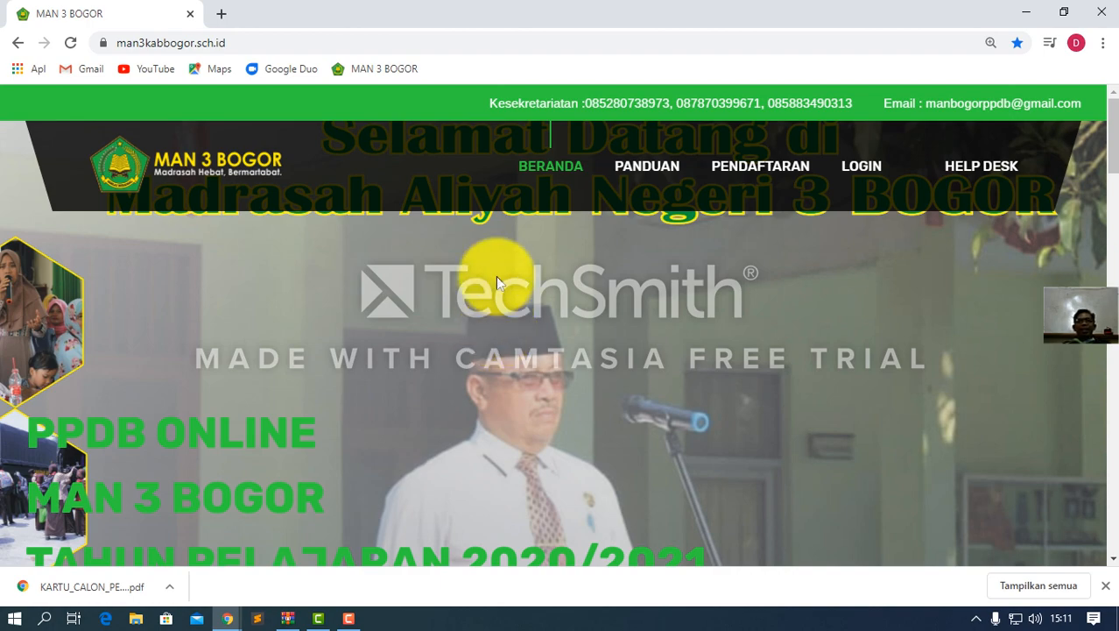
{"action": "left_click", "coordinate": [647, 174]}
{"action": "scroll", "coordinate": [548, 284], "scroll_direction": "down", "scroll_amount": 15}
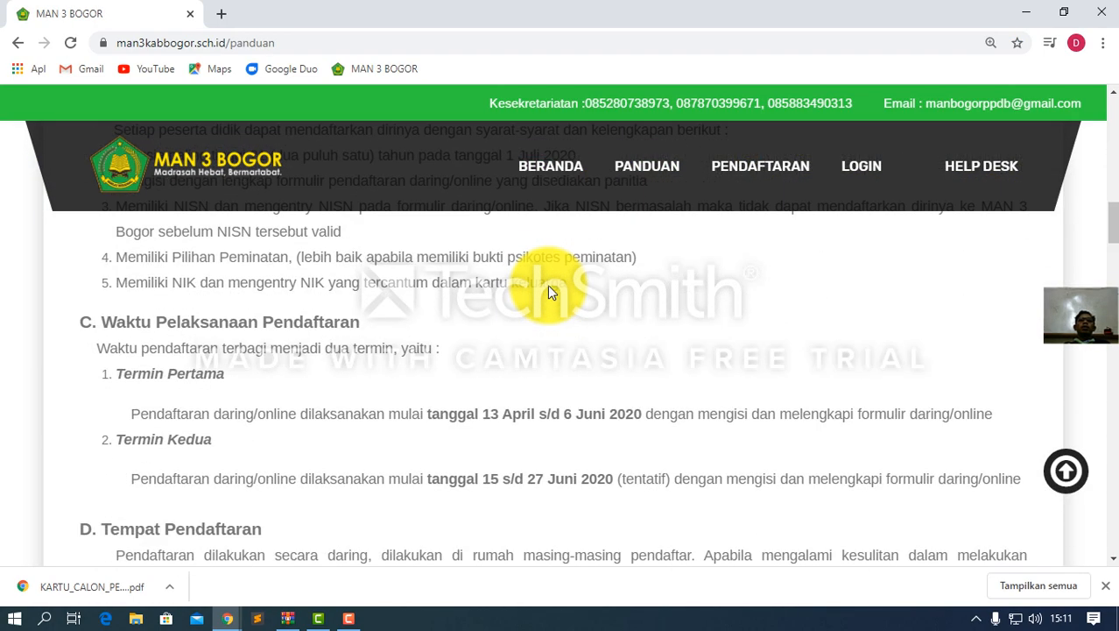
{"action": "scroll", "coordinate": [545, 290], "scroll_direction": "down", "scroll_amount": 1}
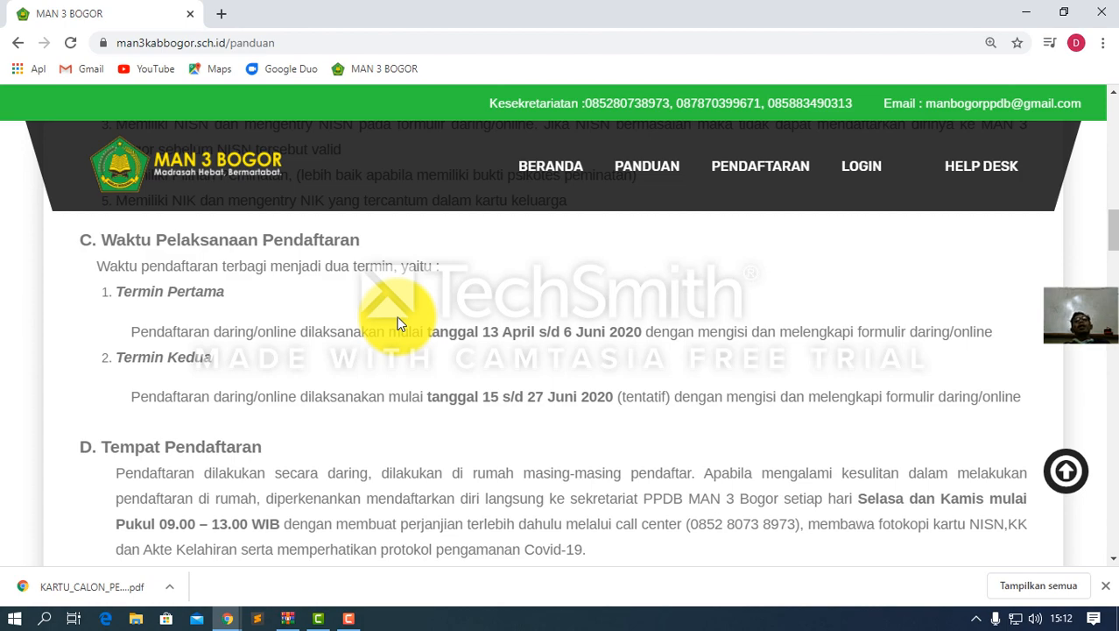
{"action": "scroll", "coordinate": [399, 324], "scroll_direction": "down", "scroll_amount": 5}
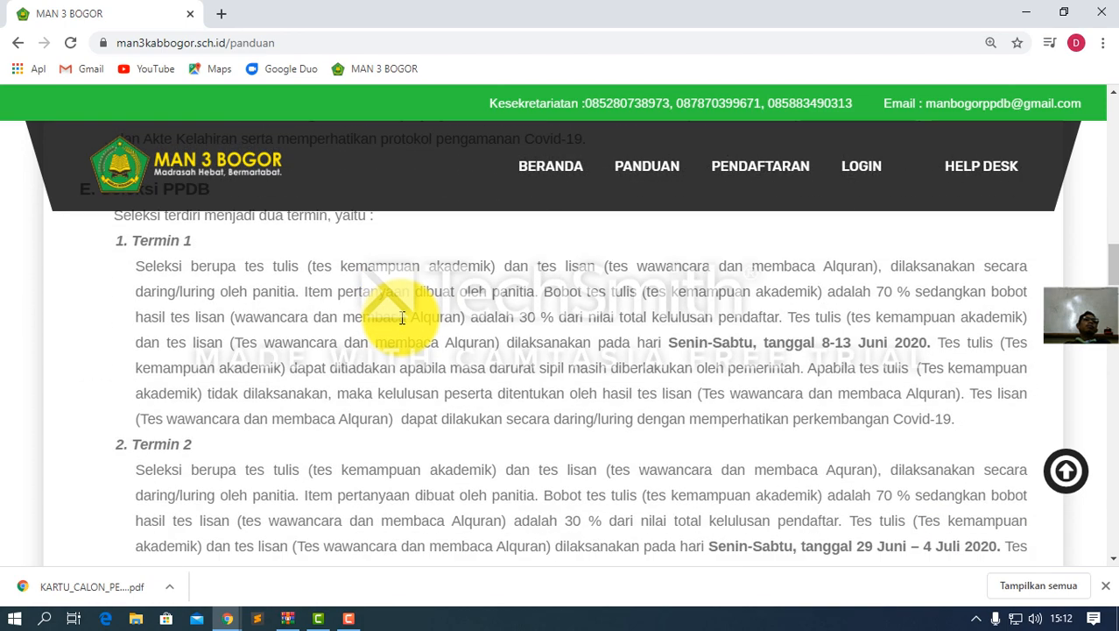
{"action": "scroll", "coordinate": [398, 324], "scroll_direction": "up", "scroll_amount": 6}
{"action": "scroll", "coordinate": [401, 324], "scroll_direction": "down", "scroll_amount": 12}
{"action": "scroll", "coordinate": [401, 324], "scroll_direction": "up", "scroll_amount": 7}
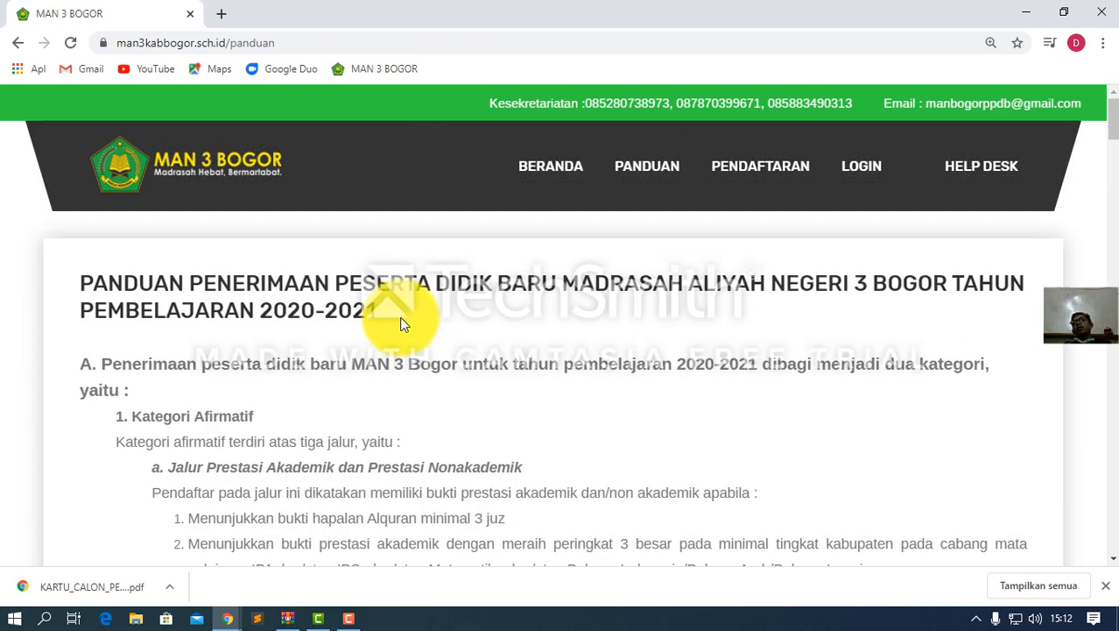
Go to the BERANDA home page and expand the Materi Seleksi PPDB MAN 3 Bogor section
{"action": "left_click", "coordinate": [550, 167]}
{"action": "scroll", "coordinate": [421, 271], "scroll_direction": "down", "scroll_amount": 6}
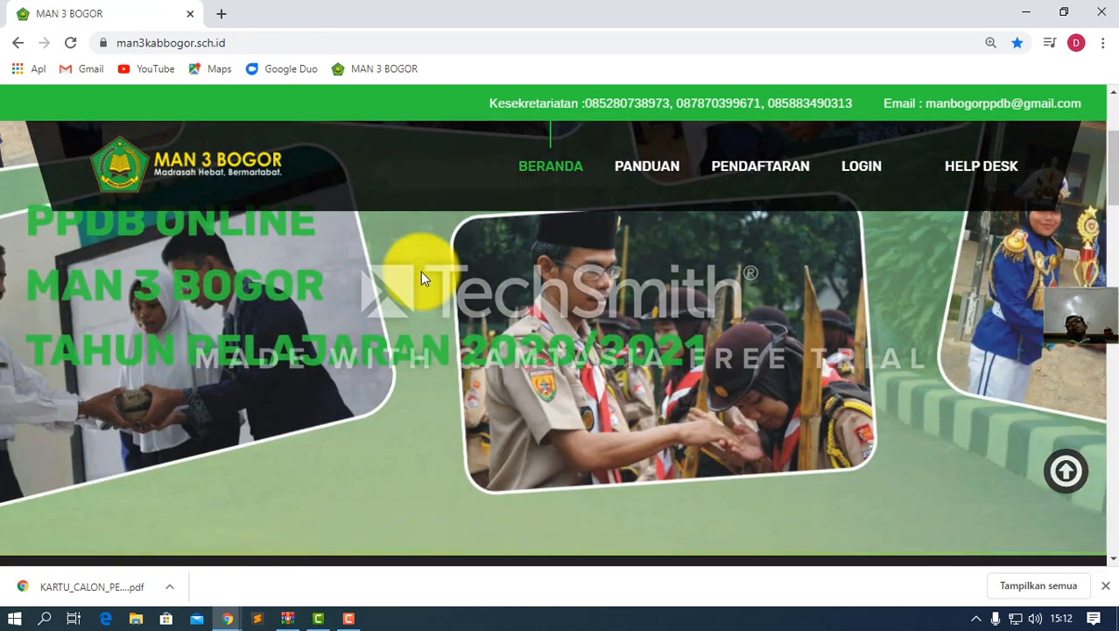
{"action": "scroll", "coordinate": [420, 272], "scroll_direction": "down", "scroll_amount": 10}
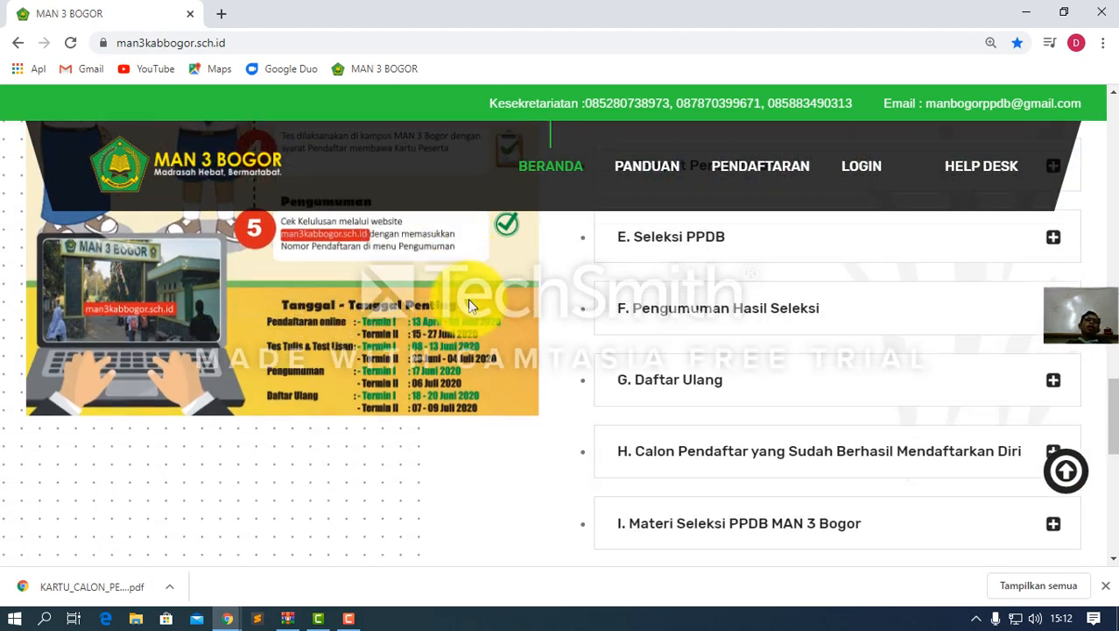
{"action": "scroll", "coordinate": [468, 298], "scroll_direction": "up", "scroll_amount": 5}
{"action": "scroll", "coordinate": [560, 320], "scroll_direction": "down", "scroll_amount": 1}
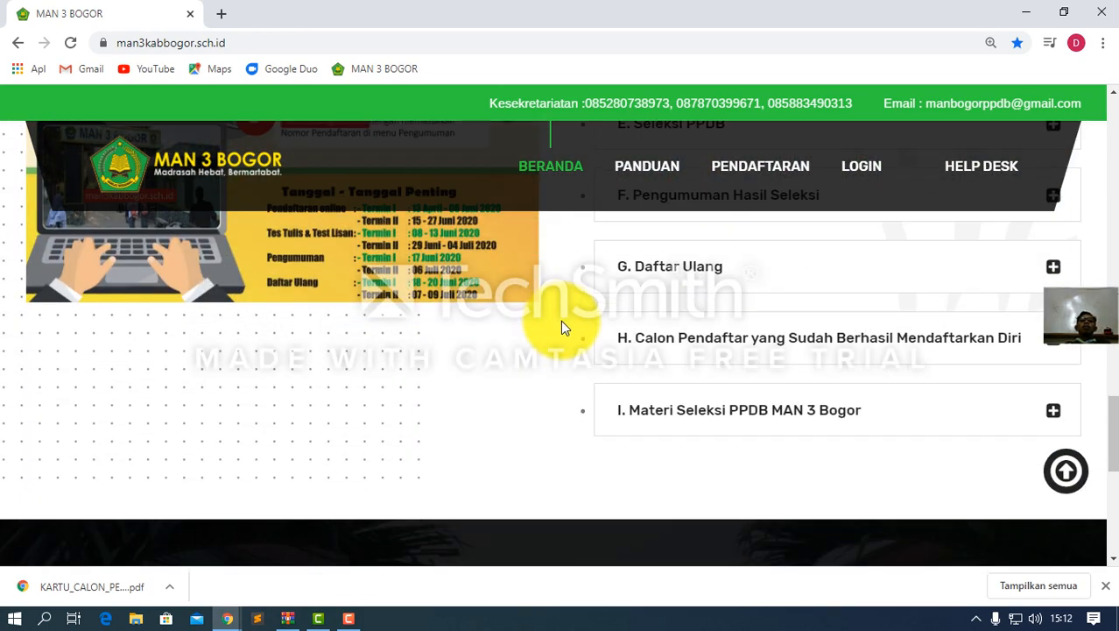
{"action": "scroll", "coordinate": [518, 326], "scroll_direction": "down", "scroll_amount": 1}
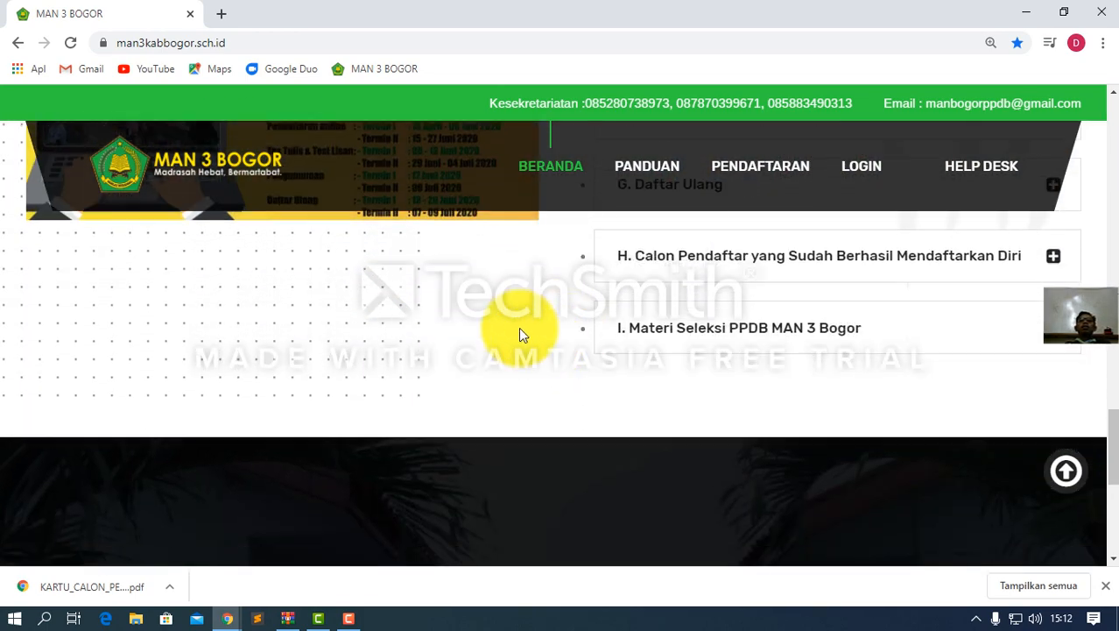
{"action": "left_click", "coordinate": [697, 335]}
Expand the successfully-registered applicants section and follow its 'disini' list link
{"action": "scroll", "coordinate": [643, 372], "scroll_direction": "down", "scroll_amount": 1}
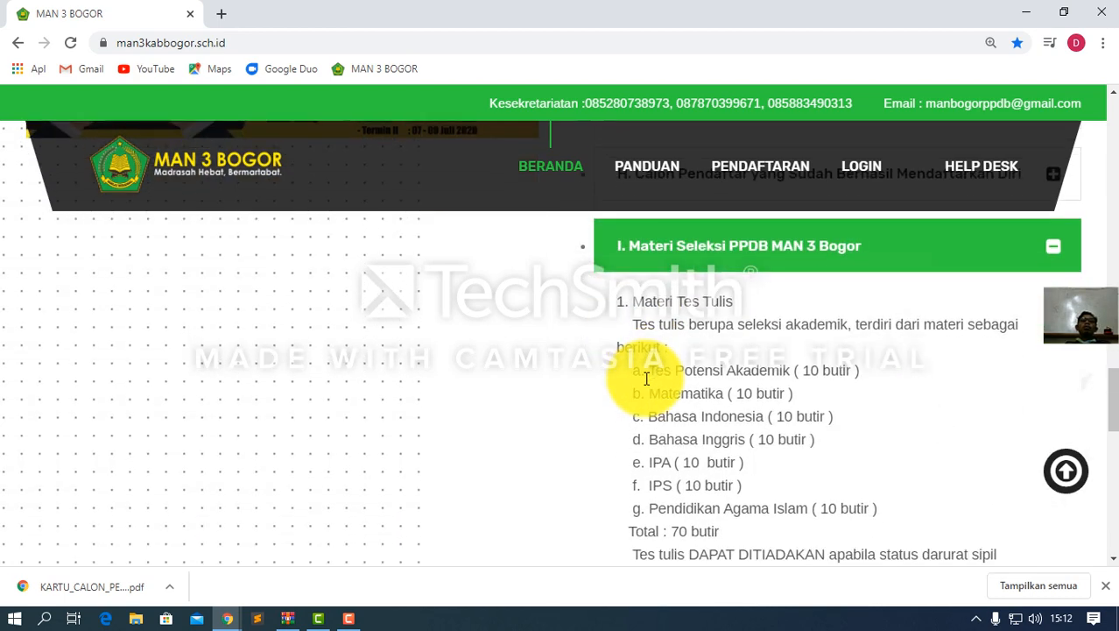
{"action": "scroll", "coordinate": [653, 285], "scroll_direction": "down", "scroll_amount": 1}
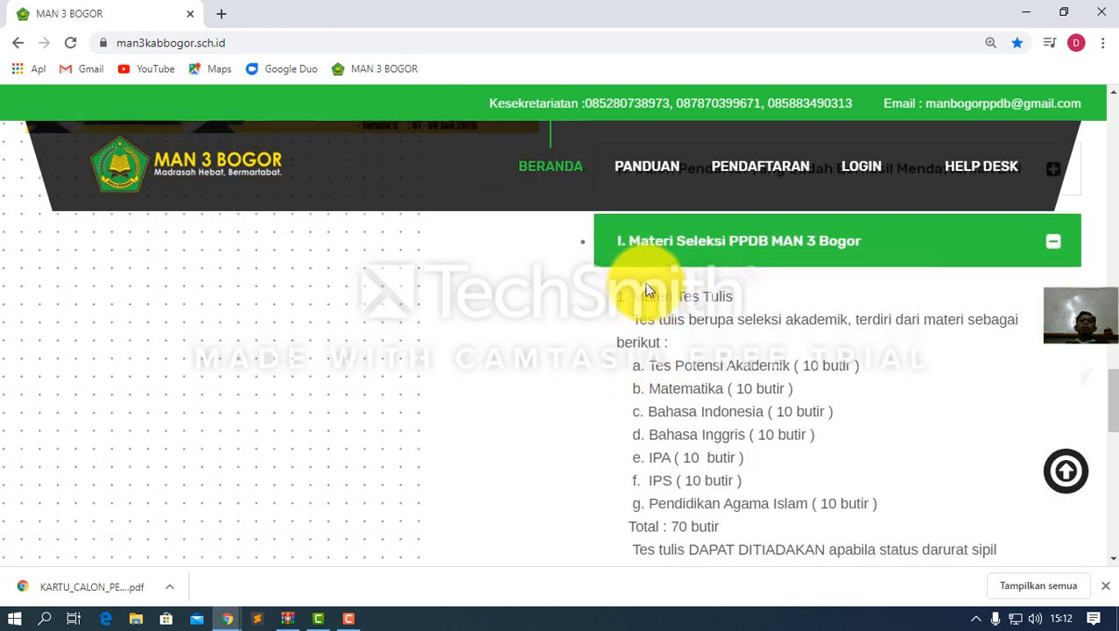
{"action": "scroll", "coordinate": [666, 273], "scroll_direction": "up", "scroll_amount": 2}
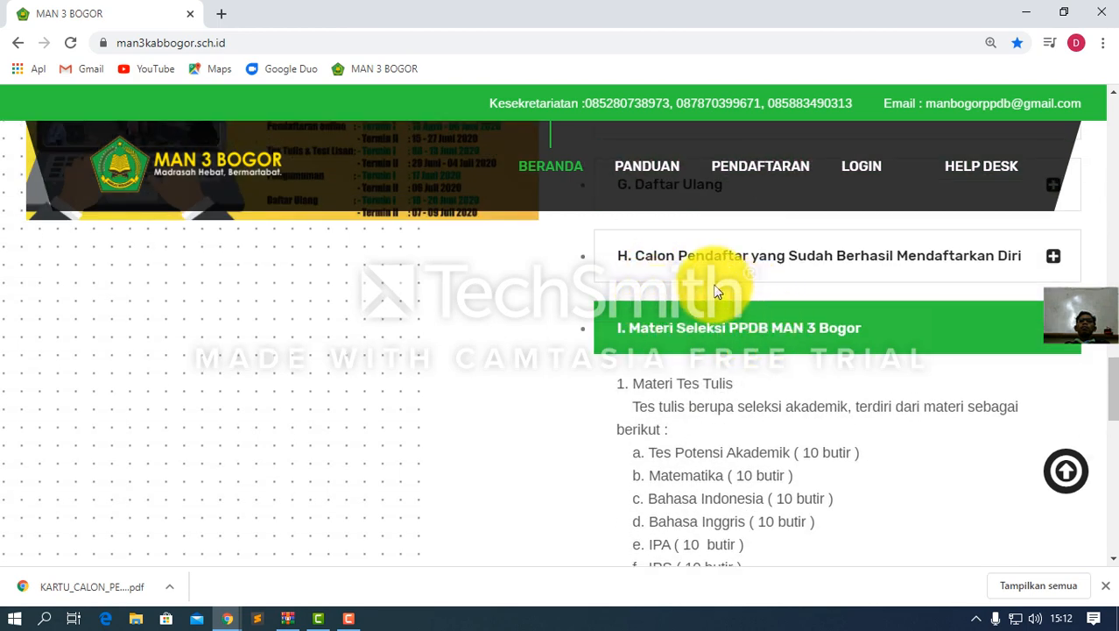
{"action": "left_click", "coordinate": [720, 259]}
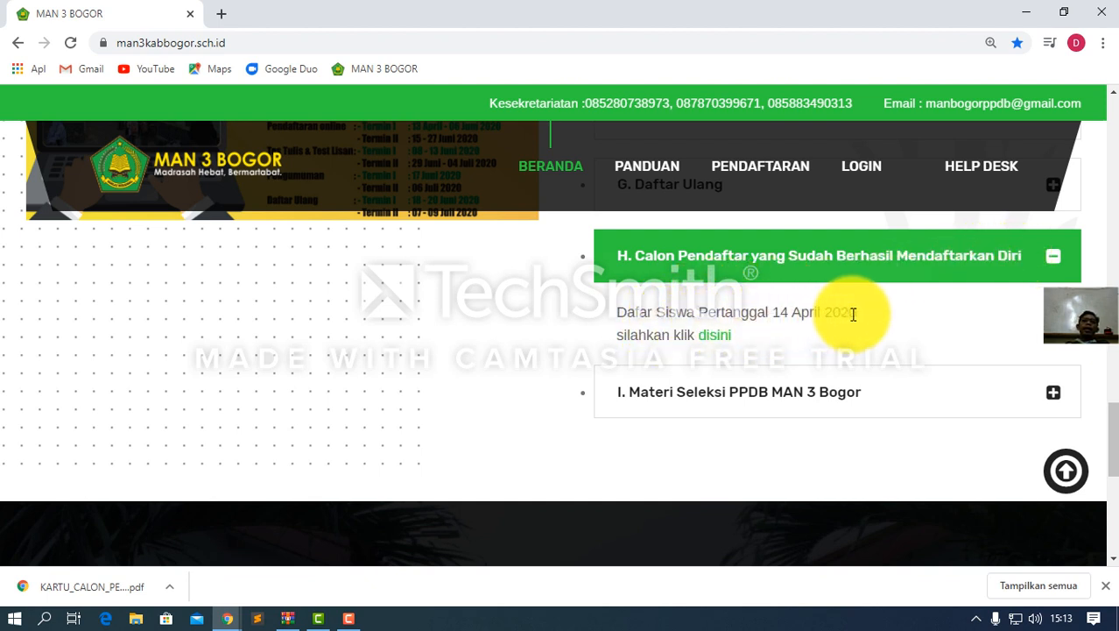
{"action": "left_click", "coordinate": [723, 341]}
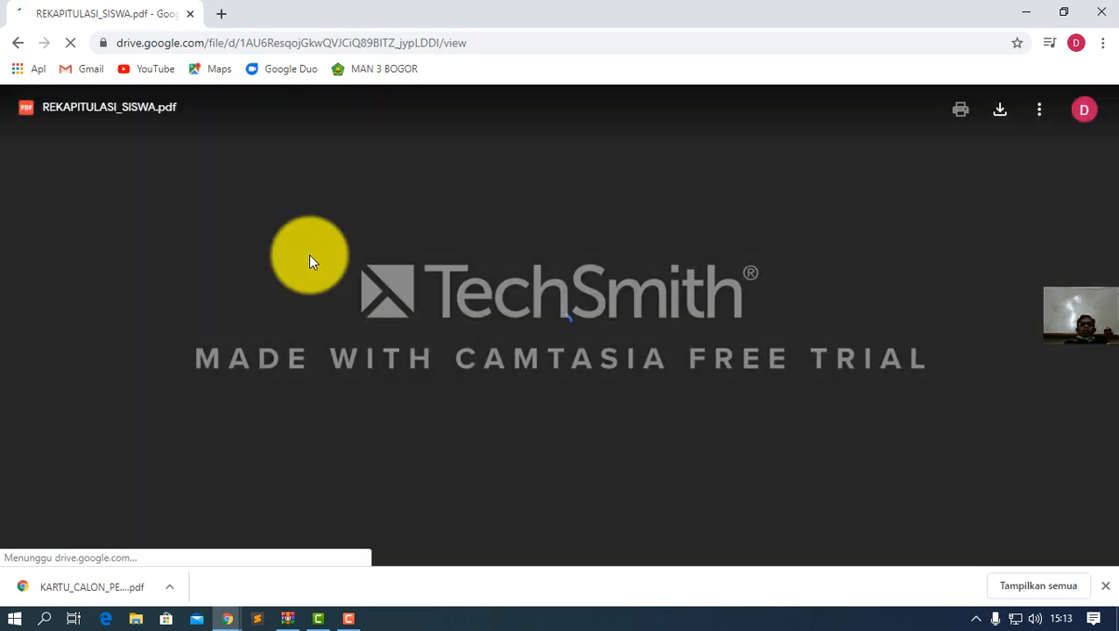
Search REKAPITULASI_SISWA.pdf for the student's name via Temukan, then go back to the Panduan page
{"action": "scroll", "coordinate": [437, 312], "scroll_direction": "down", "scroll_amount": 3}
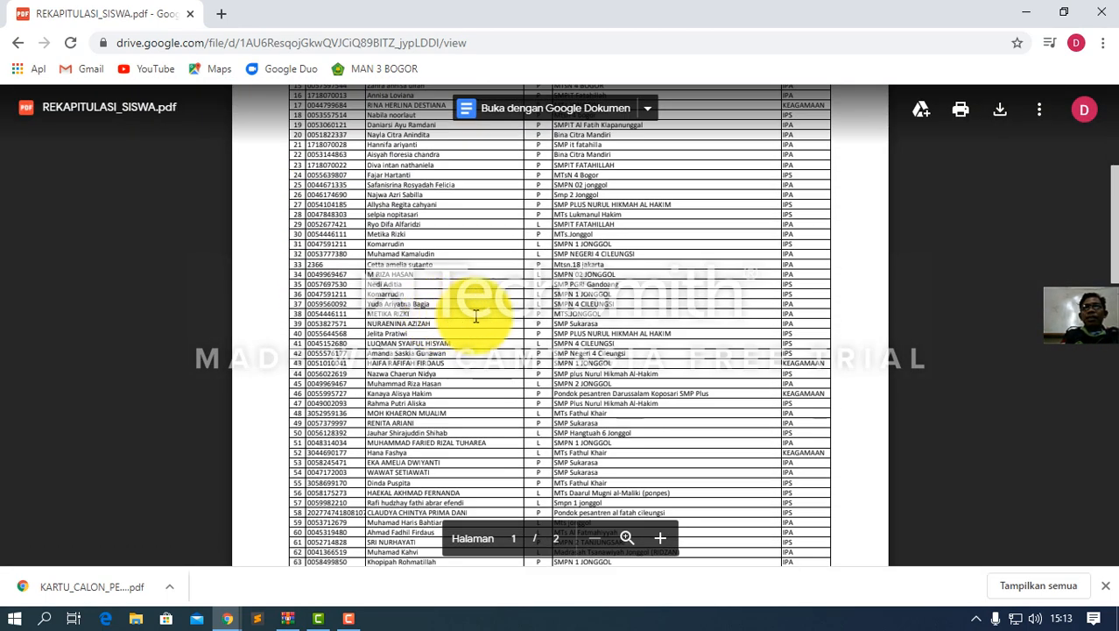
{"action": "scroll", "coordinate": [499, 289], "scroll_direction": "up", "scroll_amount": 3}
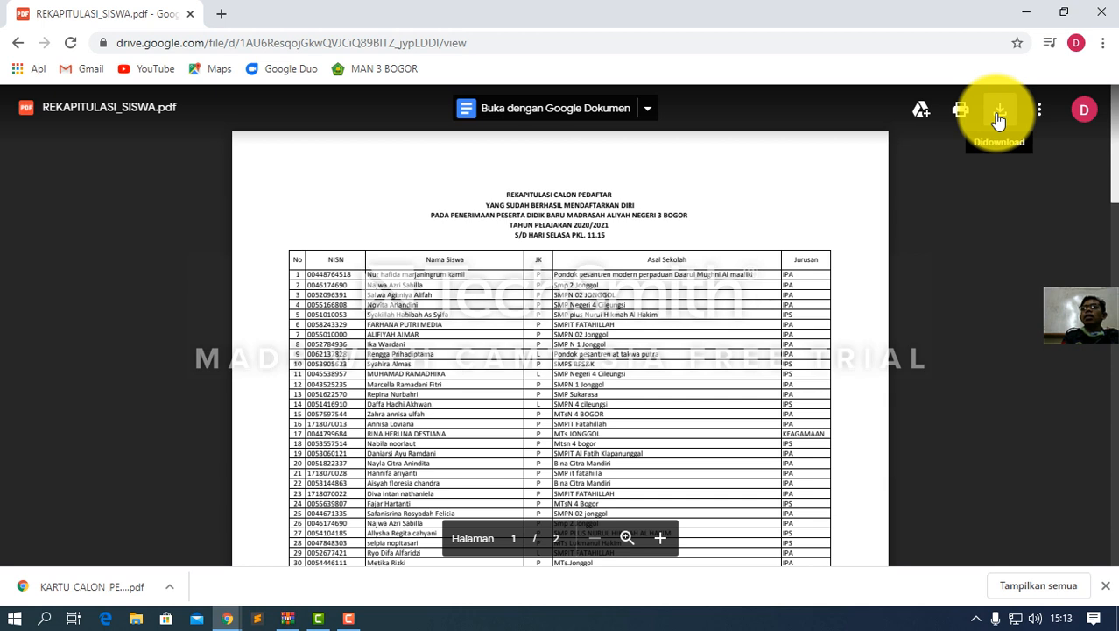
{"action": "left_click", "coordinate": [1038, 116]}
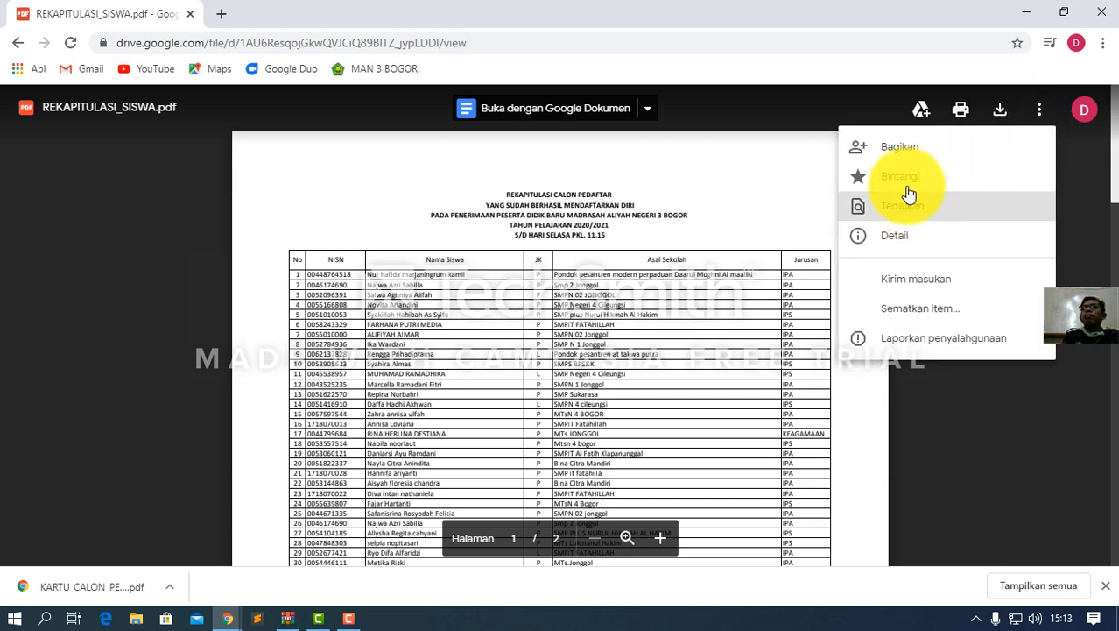
{"action": "left_click", "coordinate": [787, 162]}
{"action": "left_click", "coordinate": [1036, 116]}
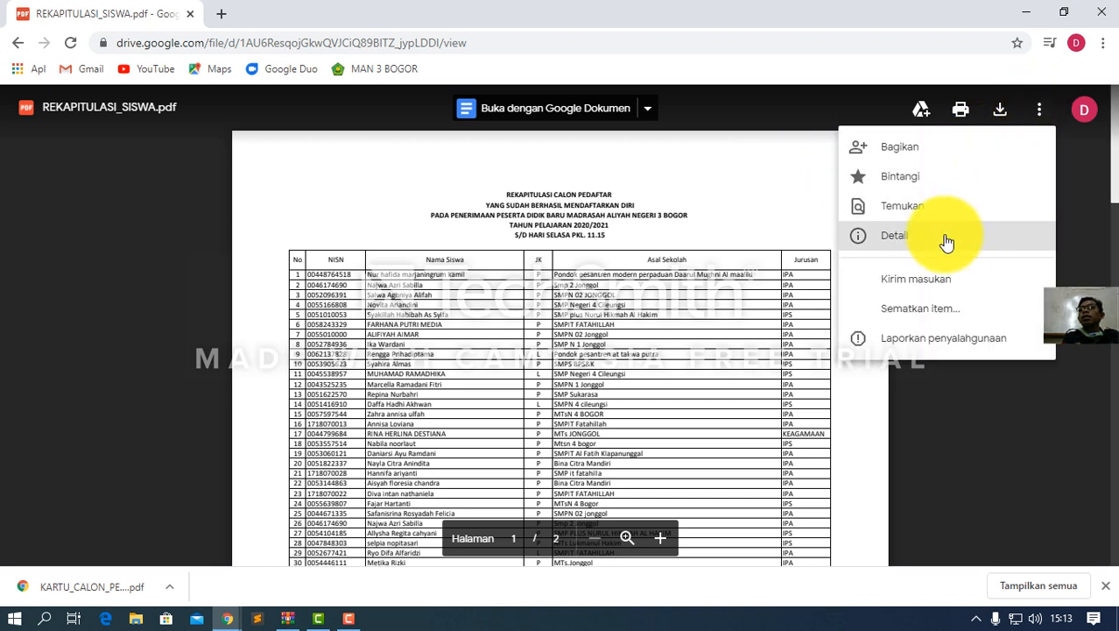
{"action": "left_click", "coordinate": [895, 209]}
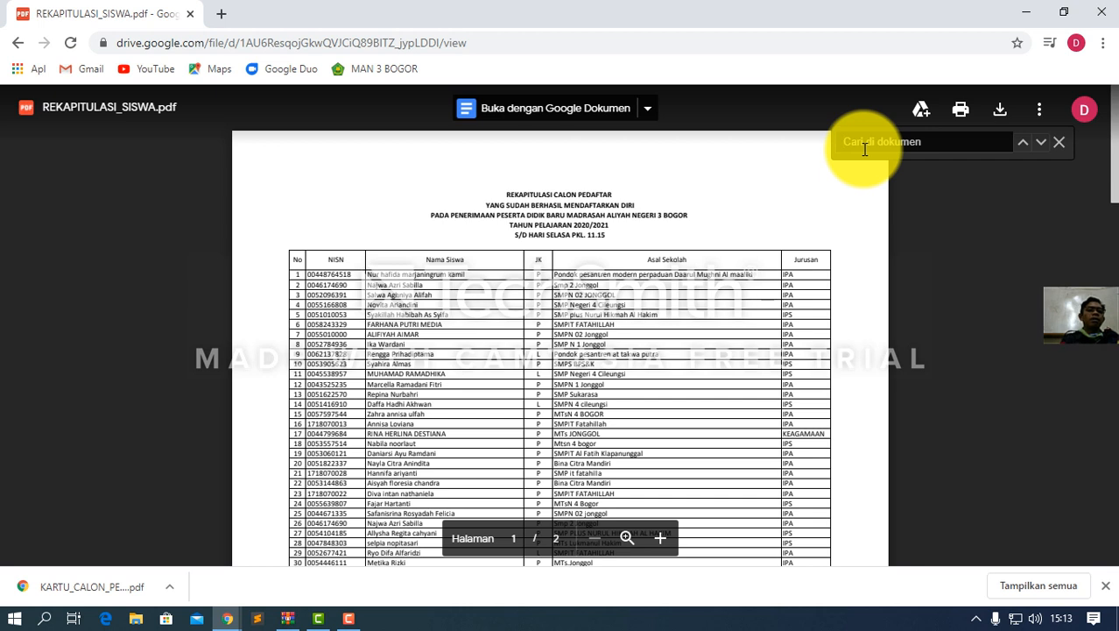
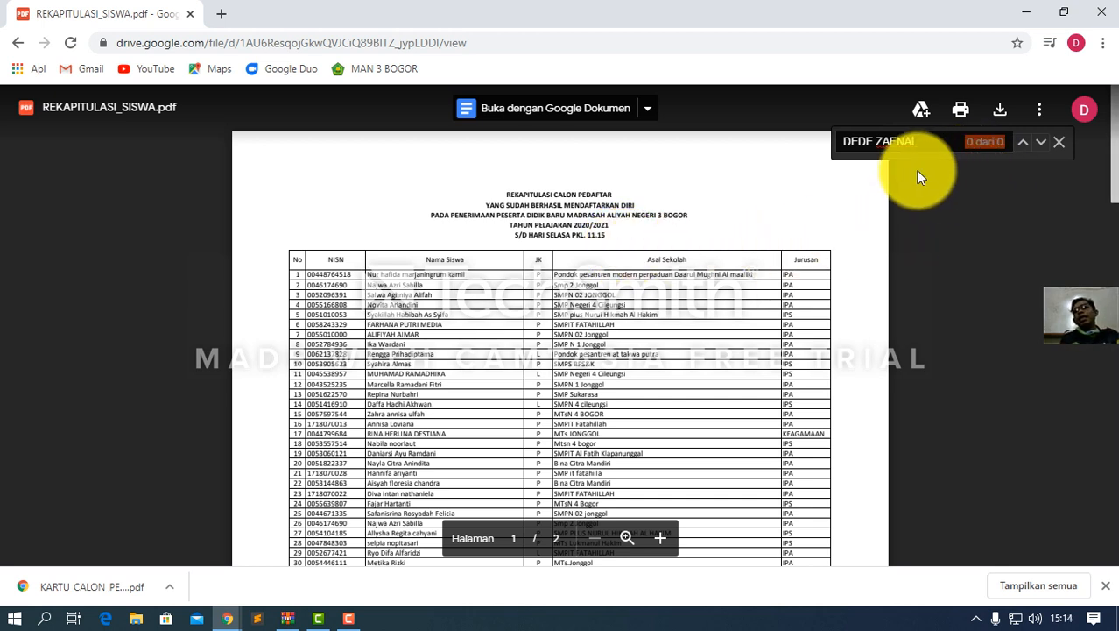
{"action": "left_click", "coordinate": [1059, 141]}
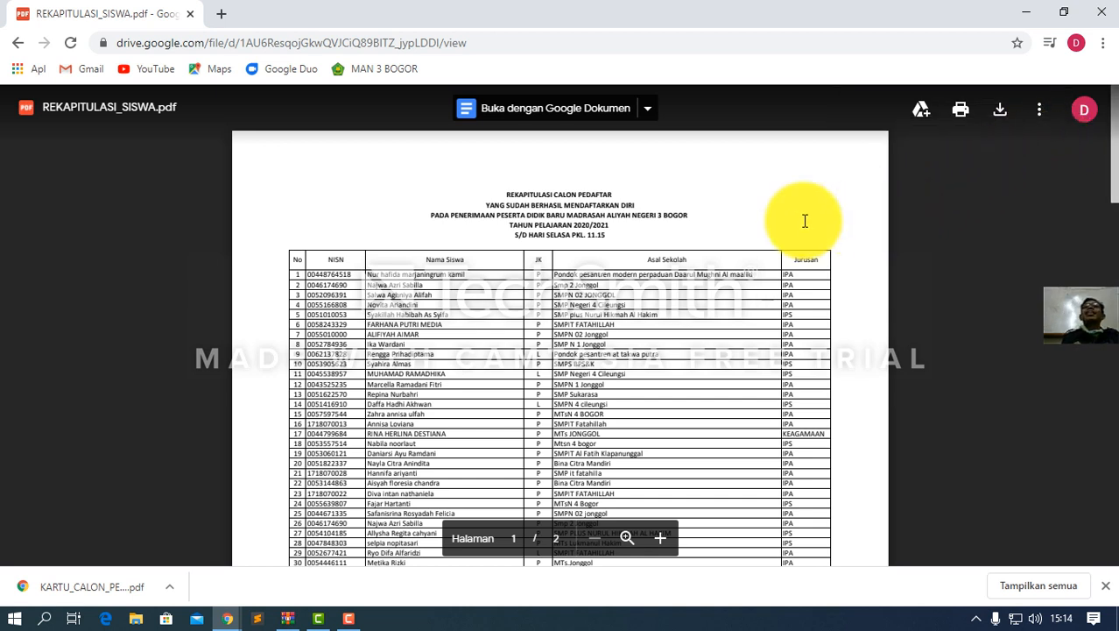
{"action": "left_click", "coordinate": [1042, 116]}
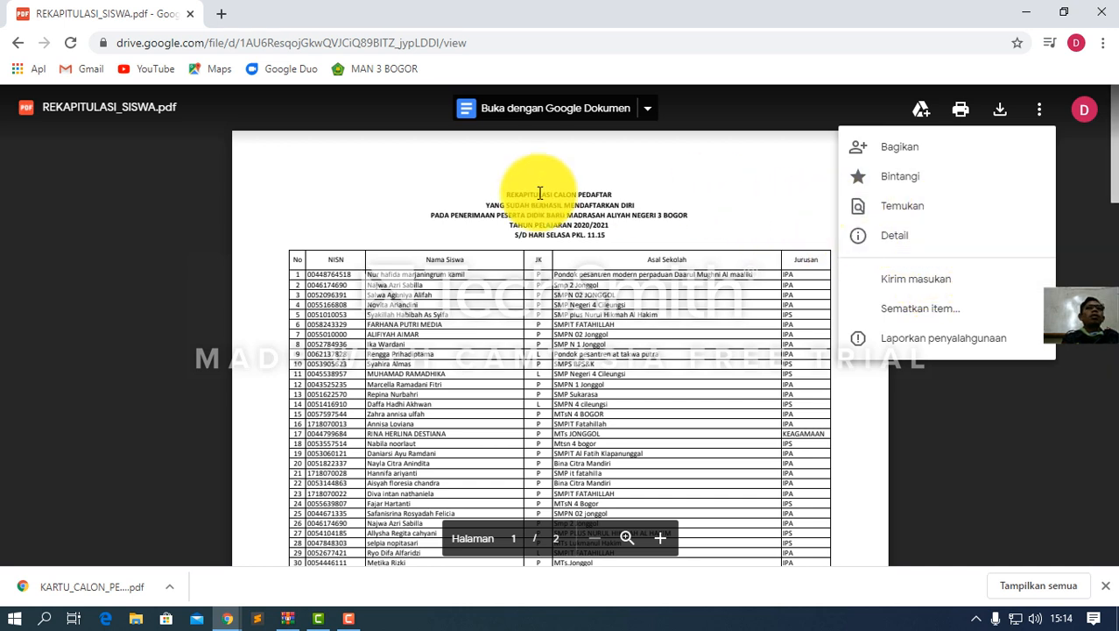
{"action": "left_click", "coordinate": [16, 46]}
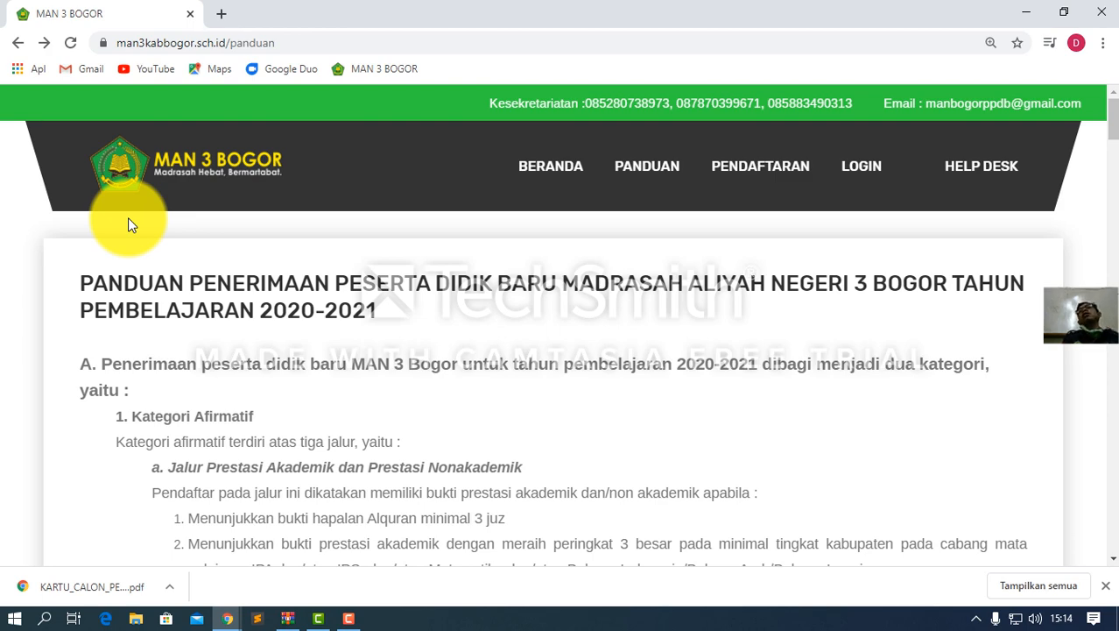
Scroll through the Panduan page's Jalur Prestasi and affirmative admission route requirements
{"action": "scroll", "coordinate": [117, 245], "scroll_direction": "down", "scroll_amount": 3}
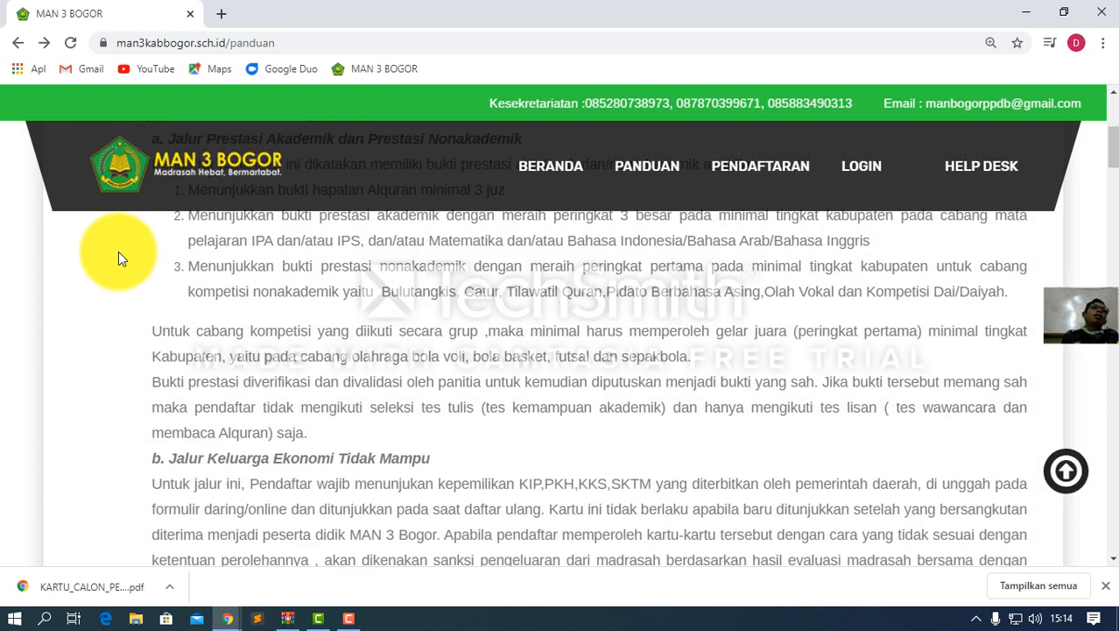
{"action": "scroll", "coordinate": [118, 251], "scroll_direction": "down", "scroll_amount": 1}
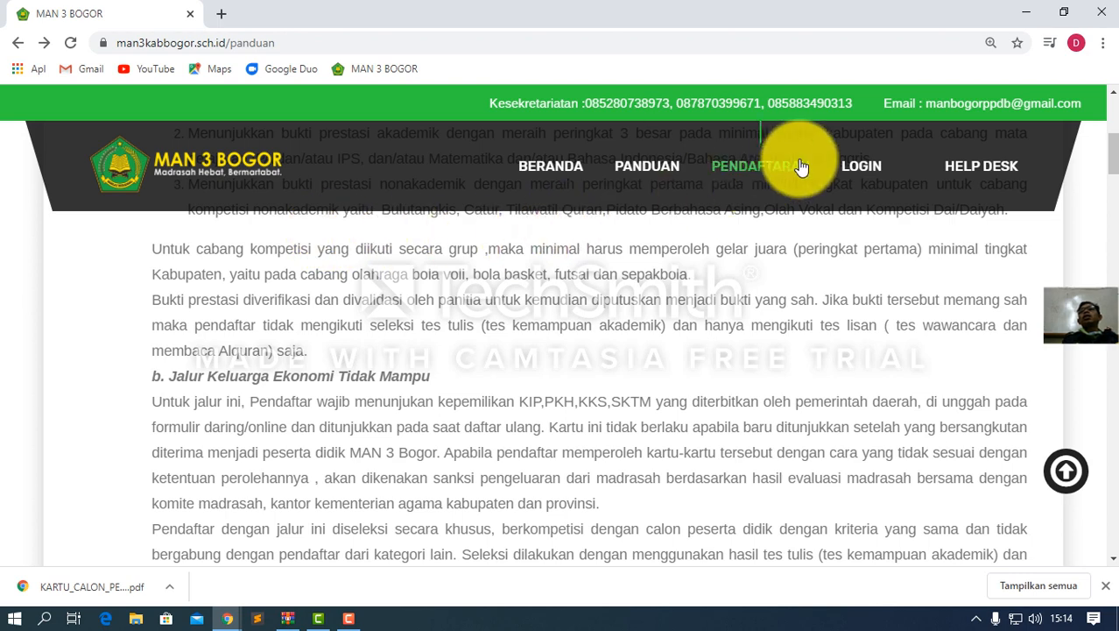
Open the HELP DESK page with the school's address, call-center numbers, e-mail and map
{"action": "left_click", "coordinate": [979, 171]}
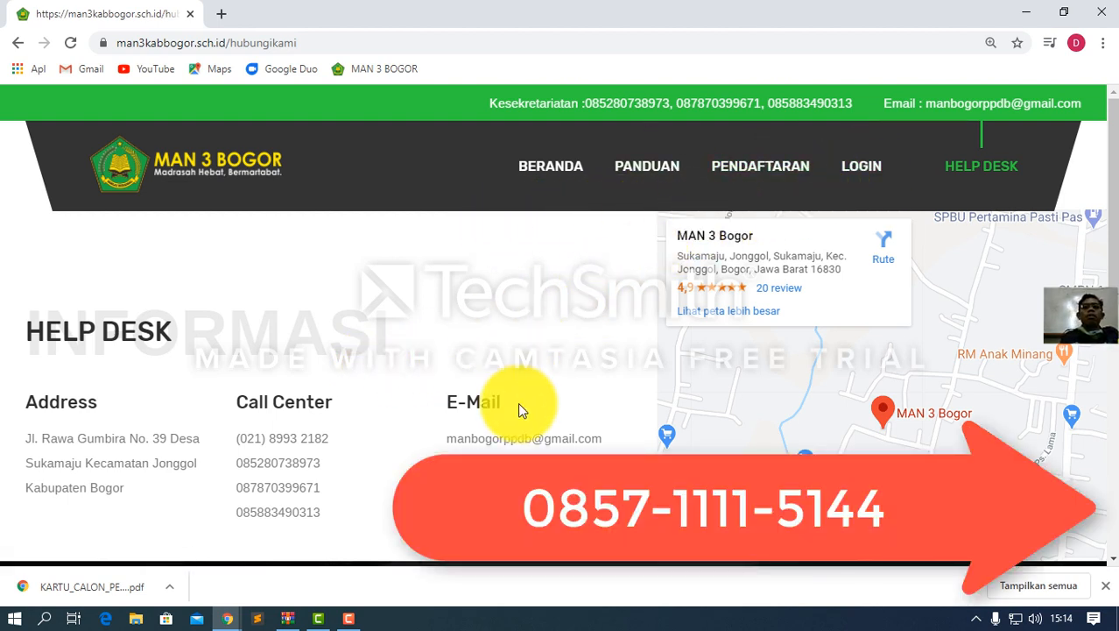
{"action": "left_click", "coordinate": [350, 617]}
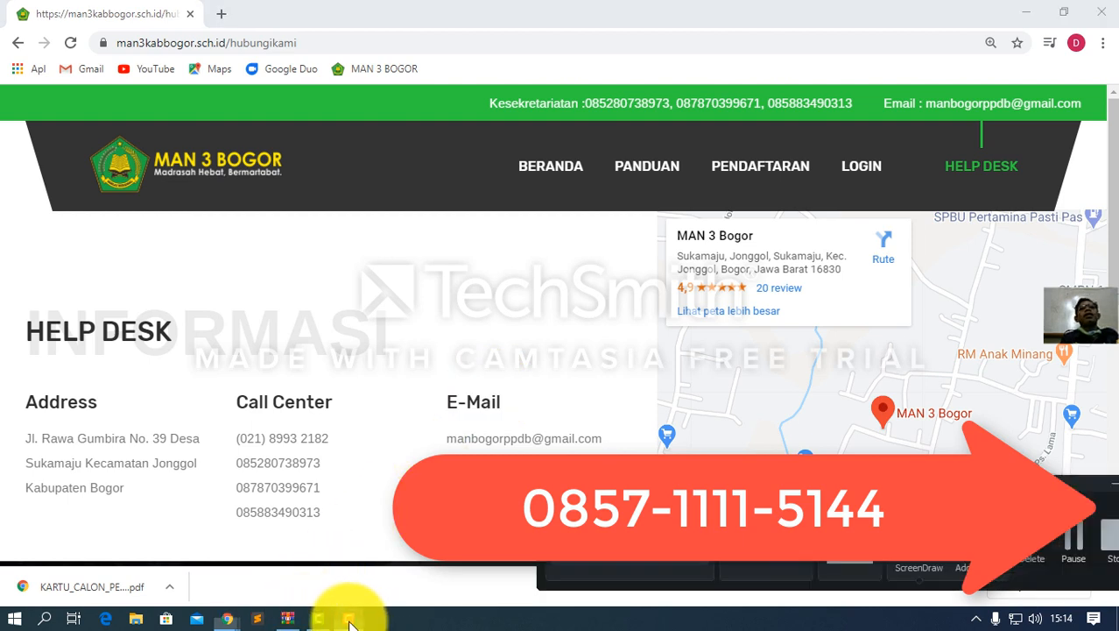